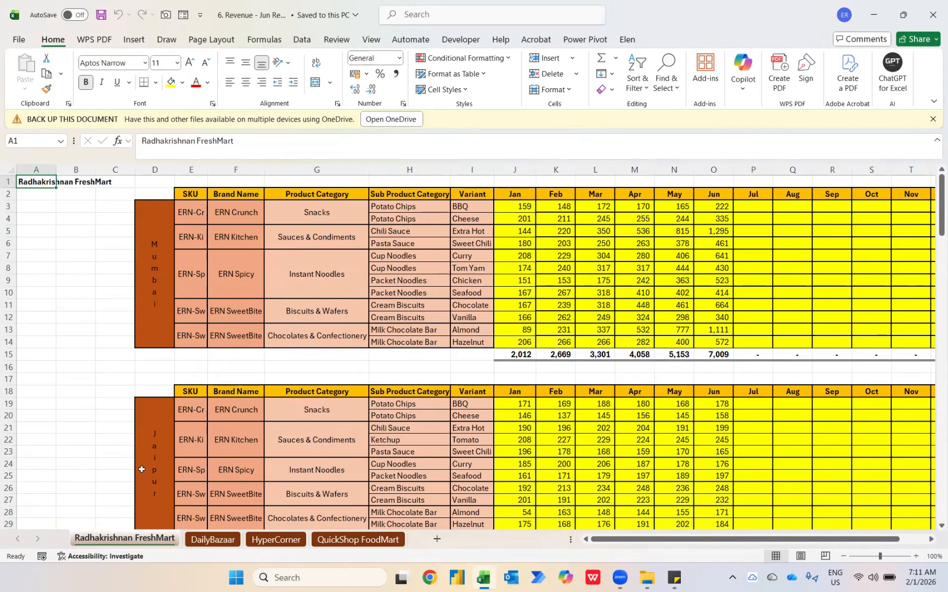
Review the Radhakrishnan FreshMart, DailyBazaar, HyperCorner and QuickShop FoodMart sheets, examining how each city's monthly revenue block is laid out
{"action": "left_click", "coordinate": [212, 540]}
{"action": "left_click", "coordinate": [270, 542]}
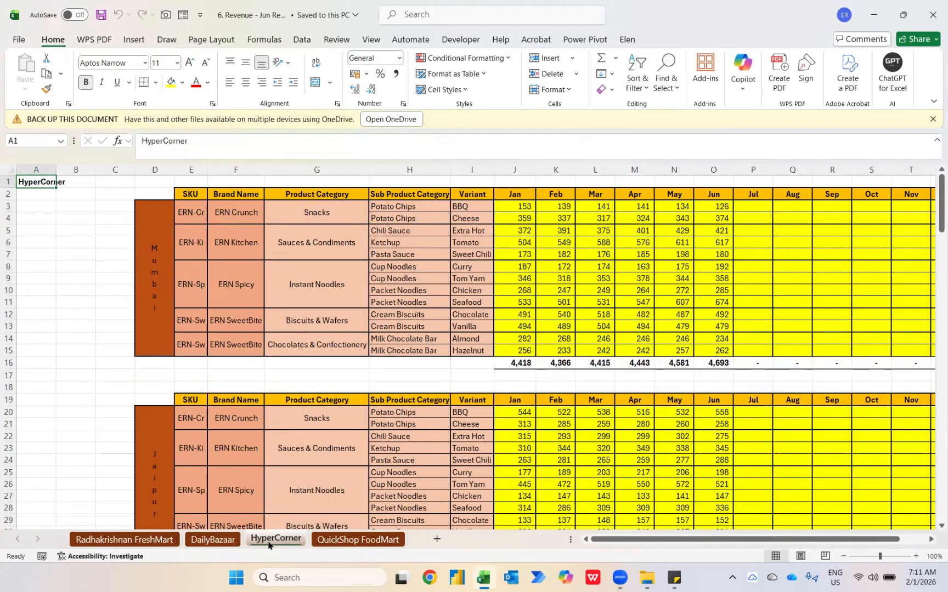
{"action": "left_click", "coordinate": [343, 539]}
{"action": "left_click", "coordinate": [125, 539]}
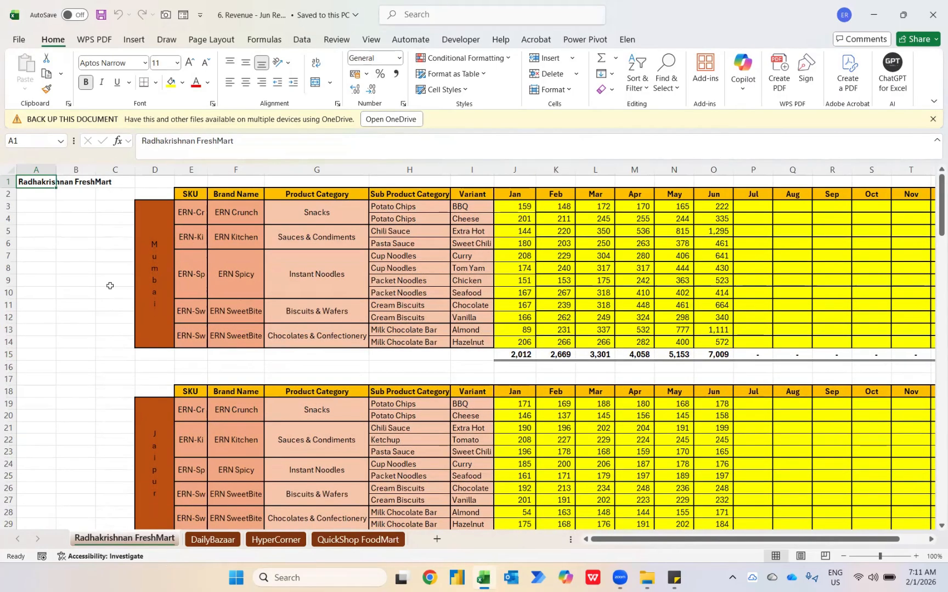
{"action": "left_click", "coordinate": [156, 278]}
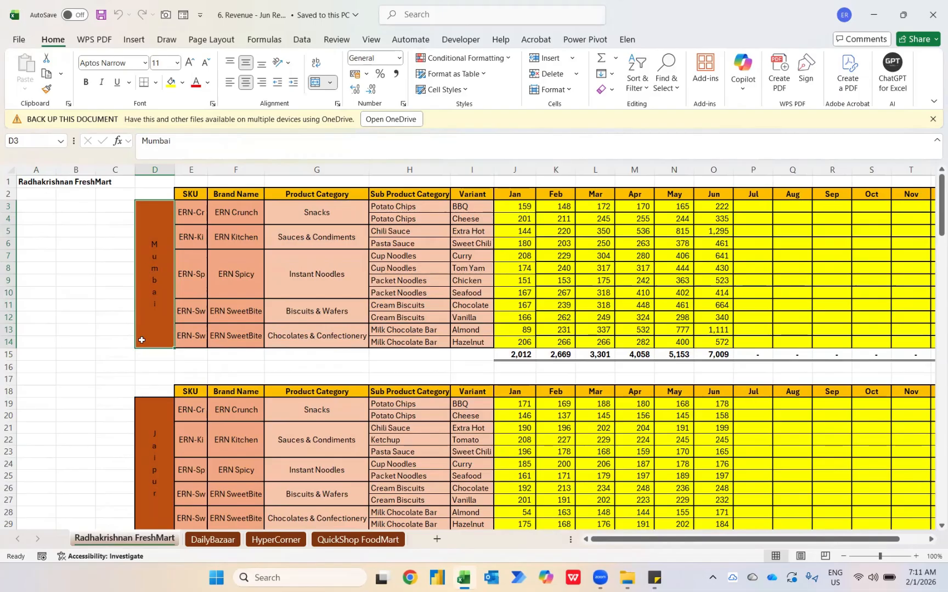
{"action": "scroll", "coordinate": [141, 338], "scroll_direction": "down", "scroll_amount": 5}
{"action": "scroll", "coordinate": [143, 397], "scroll_direction": "down", "scroll_amount": 9}
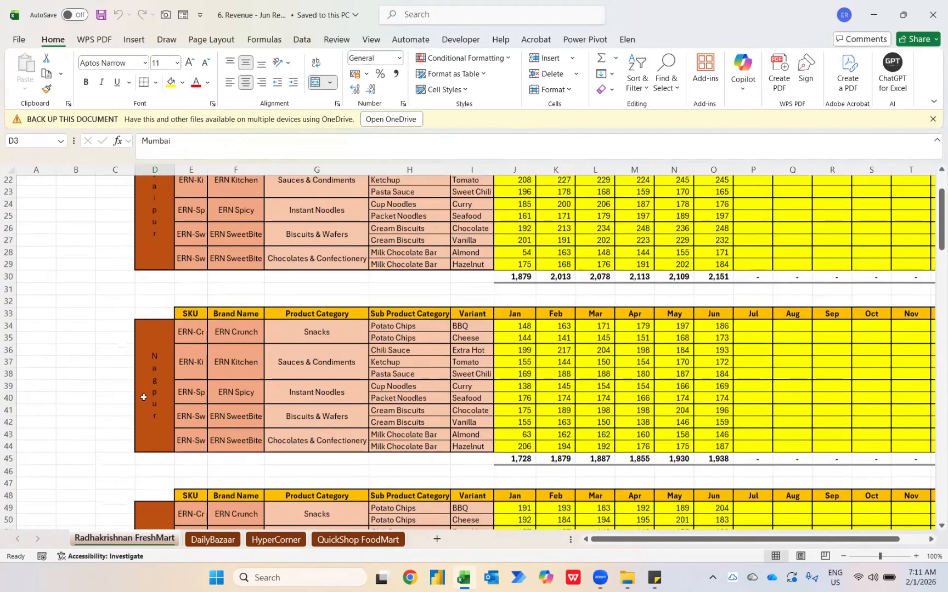
{"action": "scroll", "coordinate": [143, 397], "scroll_direction": "down", "scroll_amount": 7}
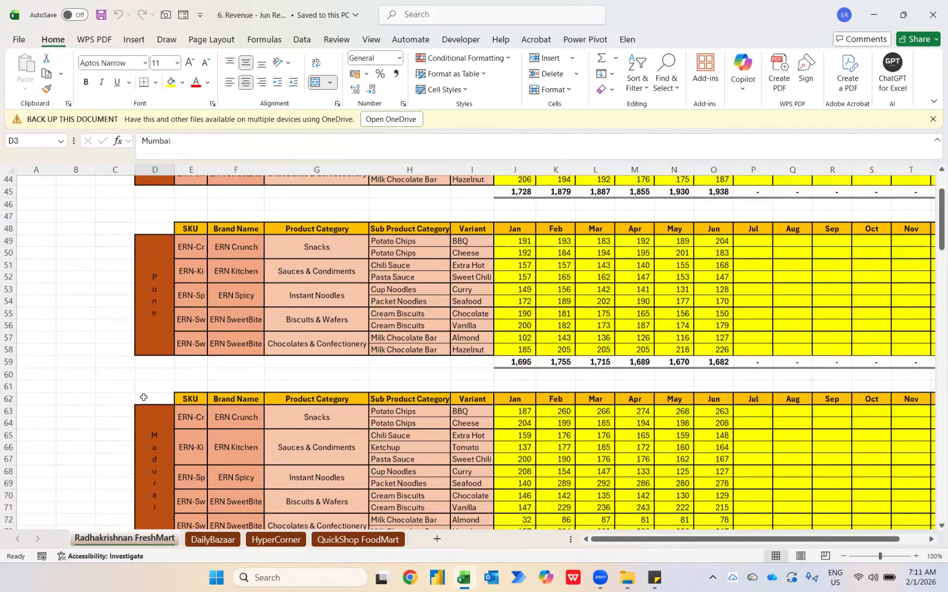
{"action": "scroll", "coordinate": [144, 397], "scroll_direction": "down", "scroll_amount": 10}
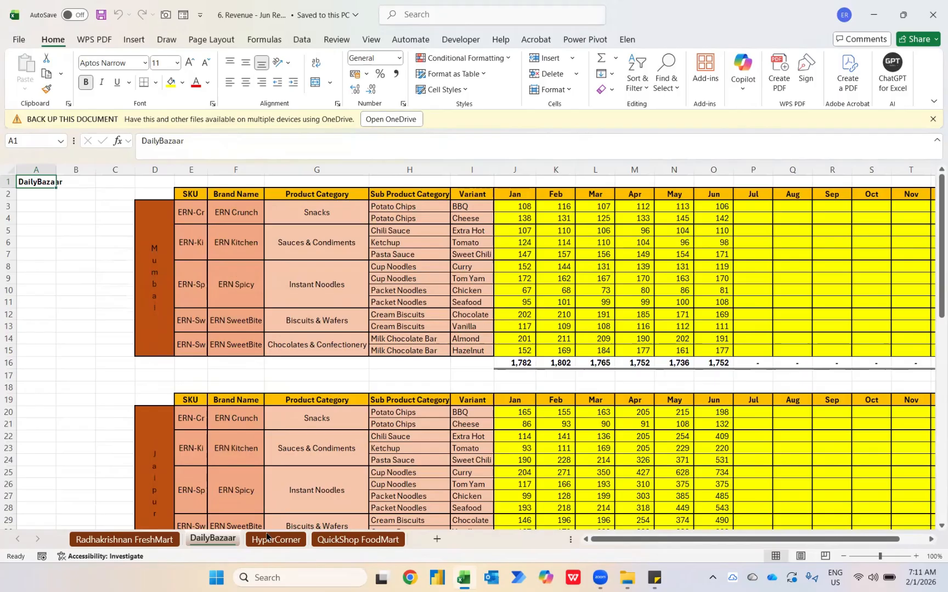
{"action": "left_click", "coordinate": [276, 539]}
{"action": "left_click", "coordinate": [340, 539]}
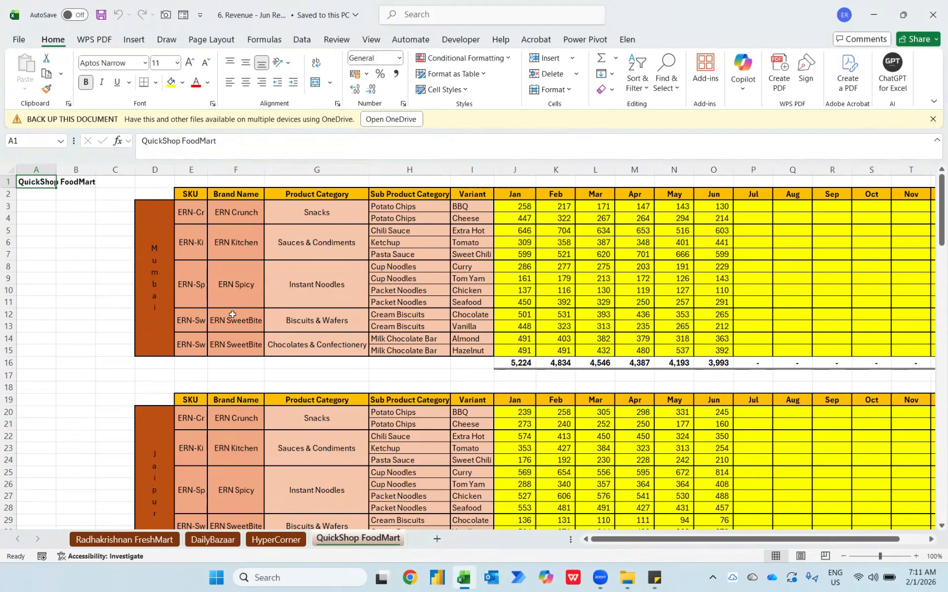
Switch to Power BI Desktop and create a blank report for the revenue data
{"action": "left_click", "coordinate": [435, 578]}
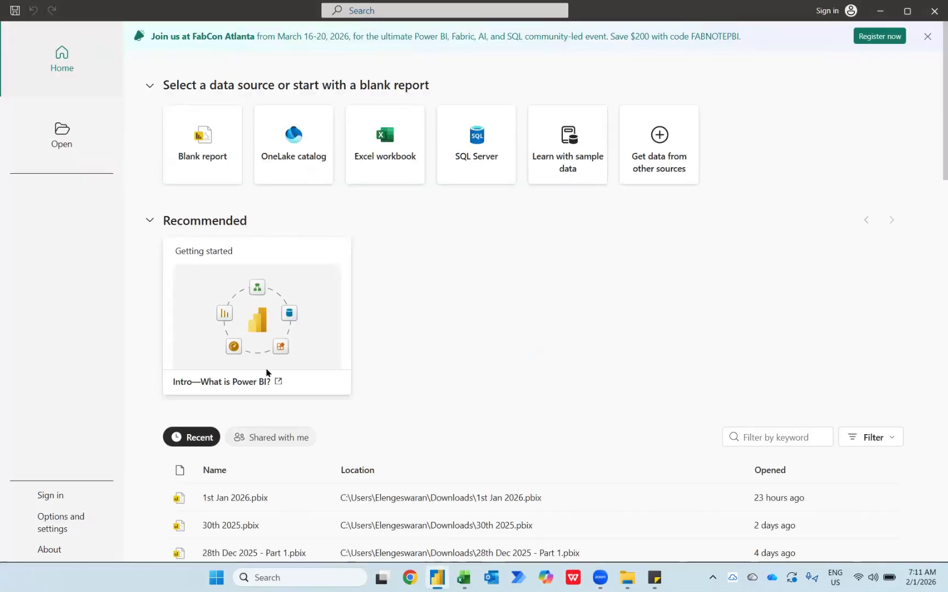
{"action": "left_click", "coordinate": [200, 132]}
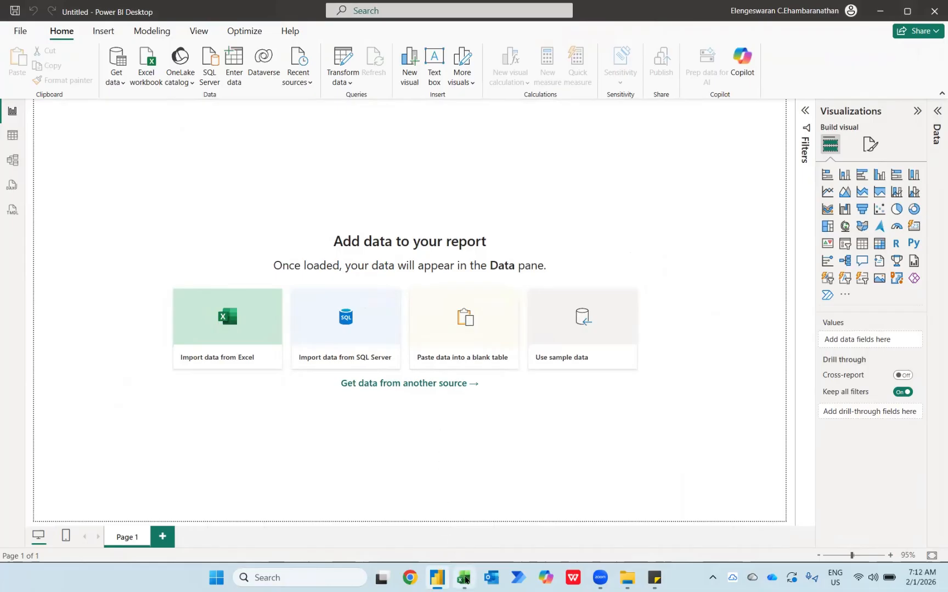
{"action": "mouse_move", "coordinate": [465, 580]}
{"action": "left_click", "coordinate": [460, 536]}
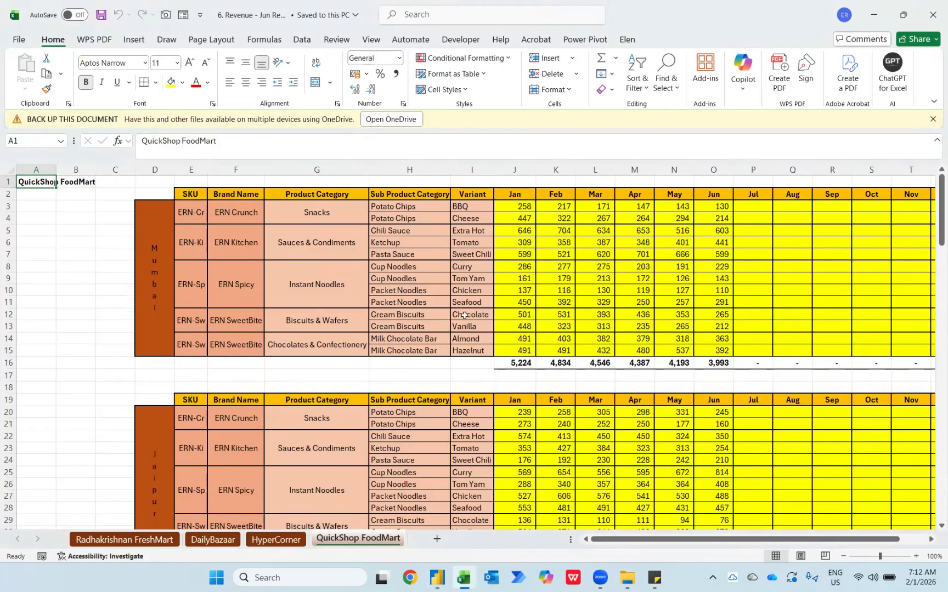
{"action": "mouse_move", "coordinate": [437, 576]}
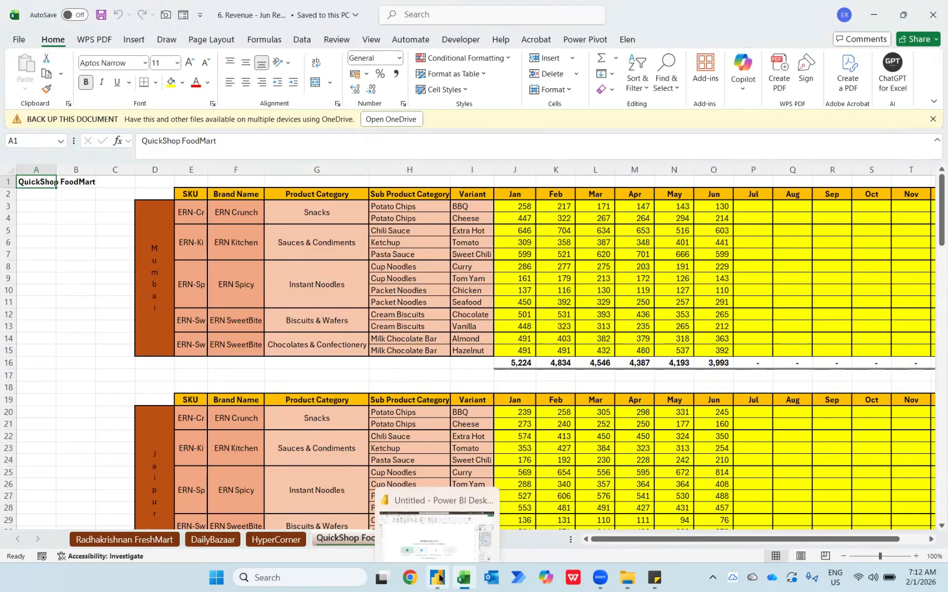
{"action": "left_click", "coordinate": [424, 515]}
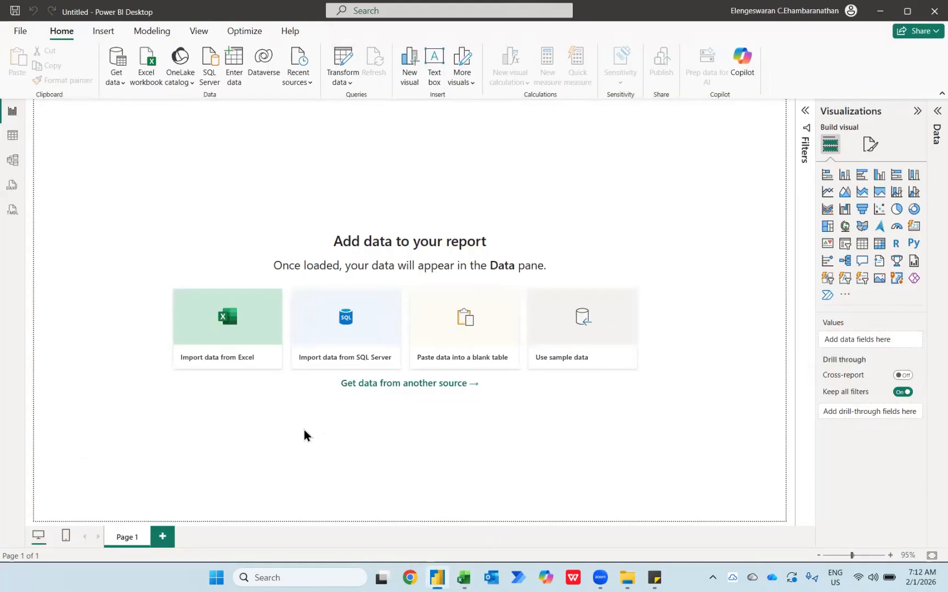
Connect to the Excel workbook 6. Revenue - Jun Report in the Desktop folder 1st Jan 2026 - 3 Case Studies, subfolder Case Study 3 - P&L Performance
{"action": "left_click", "coordinate": [241, 322]}
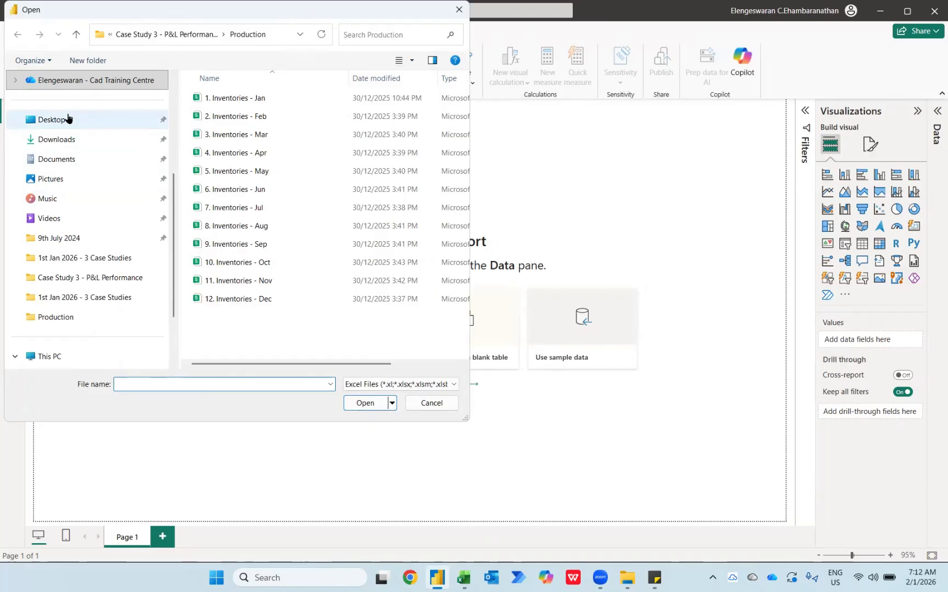
{"action": "left_click", "coordinate": [53, 123]}
{"action": "left_click", "coordinate": [210, 97]}
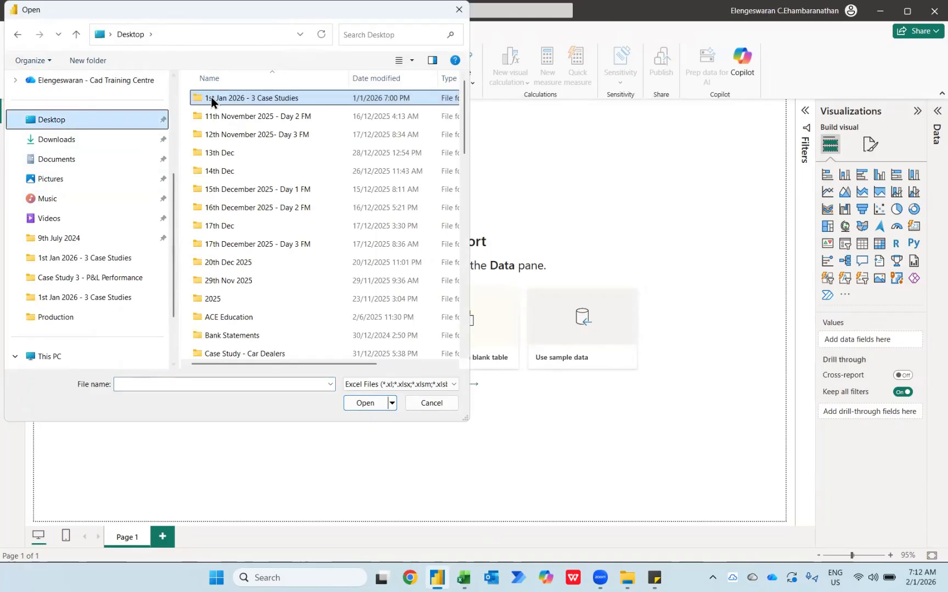
{"action": "double_click", "coordinate": [227, 99]}
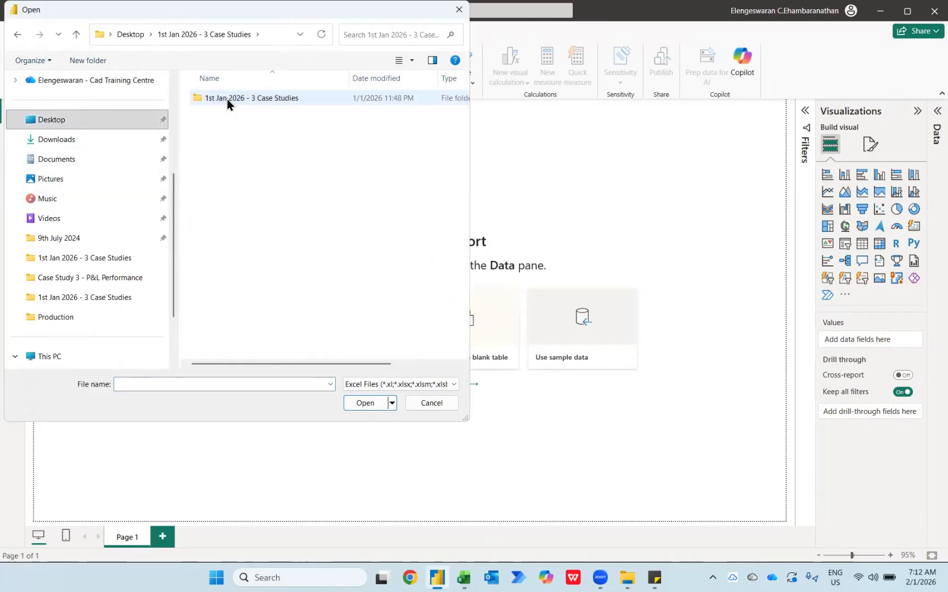
{"action": "double_click", "coordinate": [248, 101]}
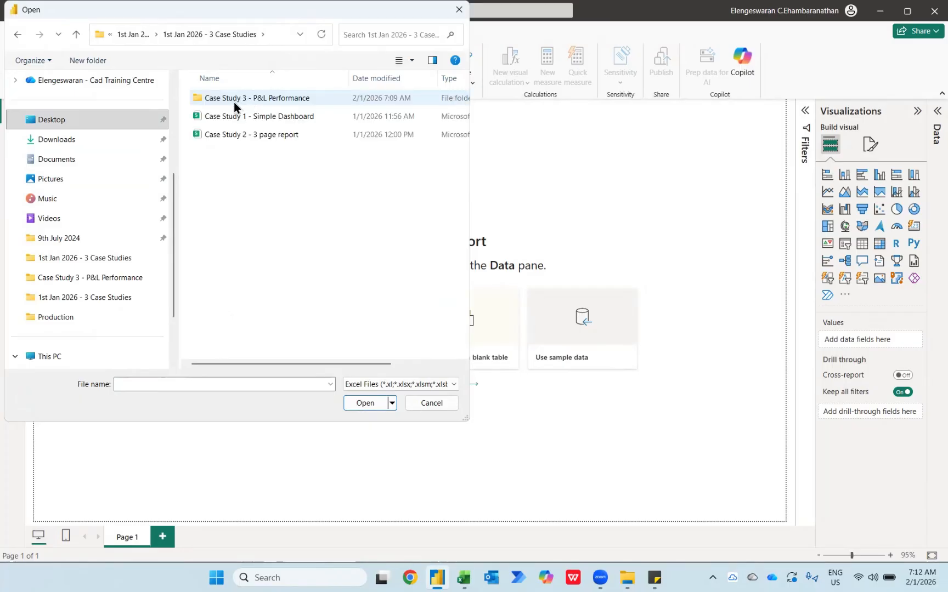
{"action": "double_click", "coordinate": [234, 101]}
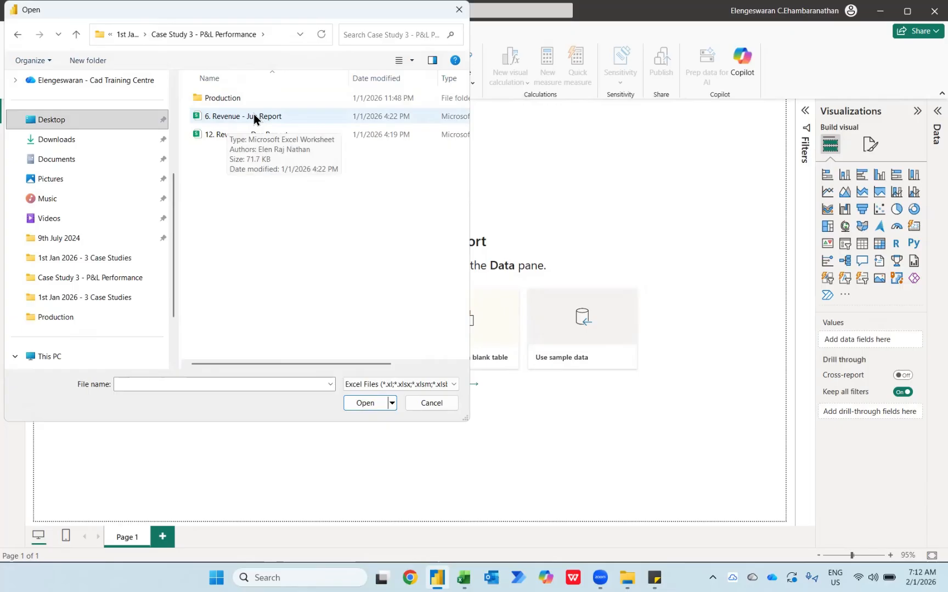
{"action": "left_click", "coordinate": [253, 114]}
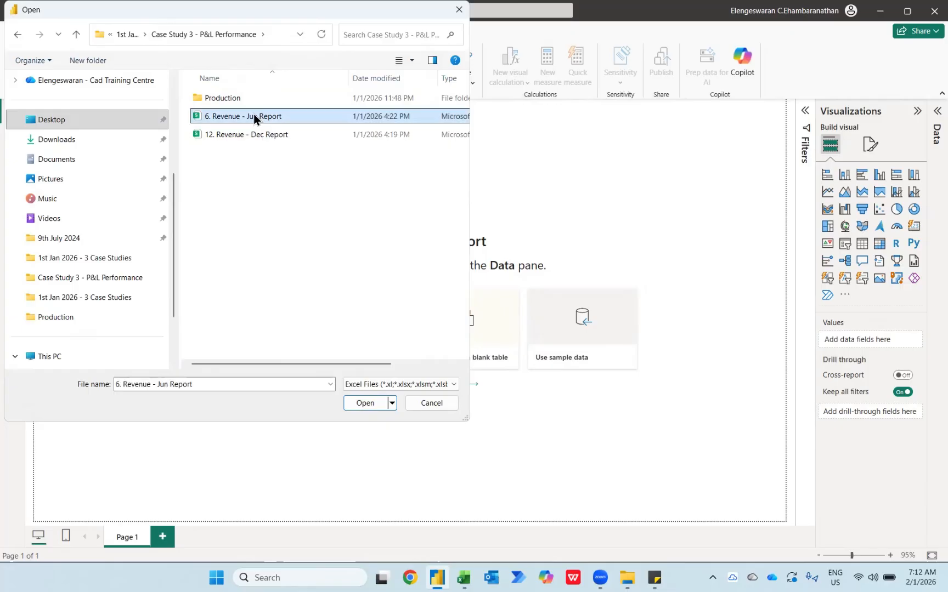
{"action": "left_click", "coordinate": [358, 402]}
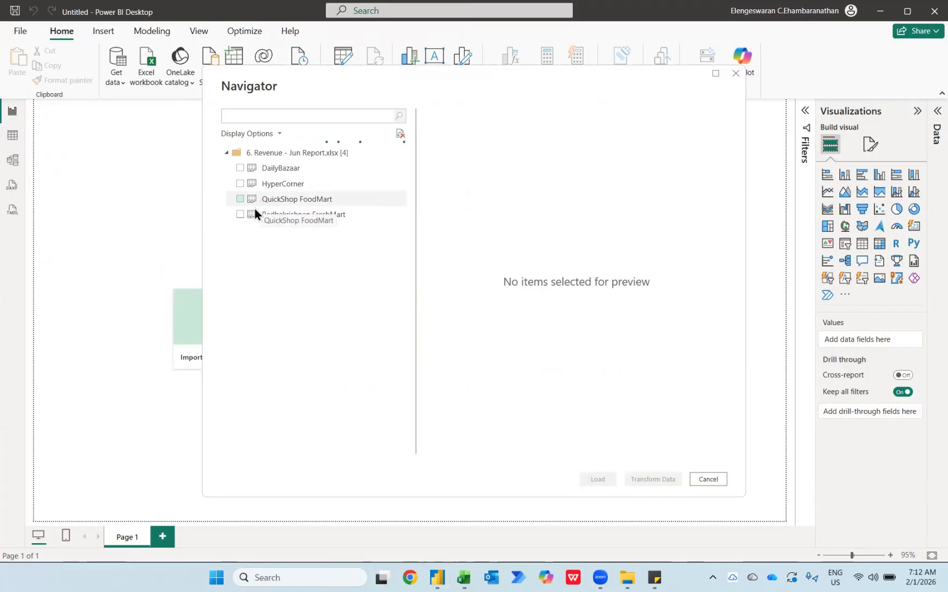
Bring the DailyBazaar sheet into Power Query Editor for transformation and delete its Changed Type, Promoted Headers and Navigation steps
{"action": "left_click", "coordinate": [239, 167]}
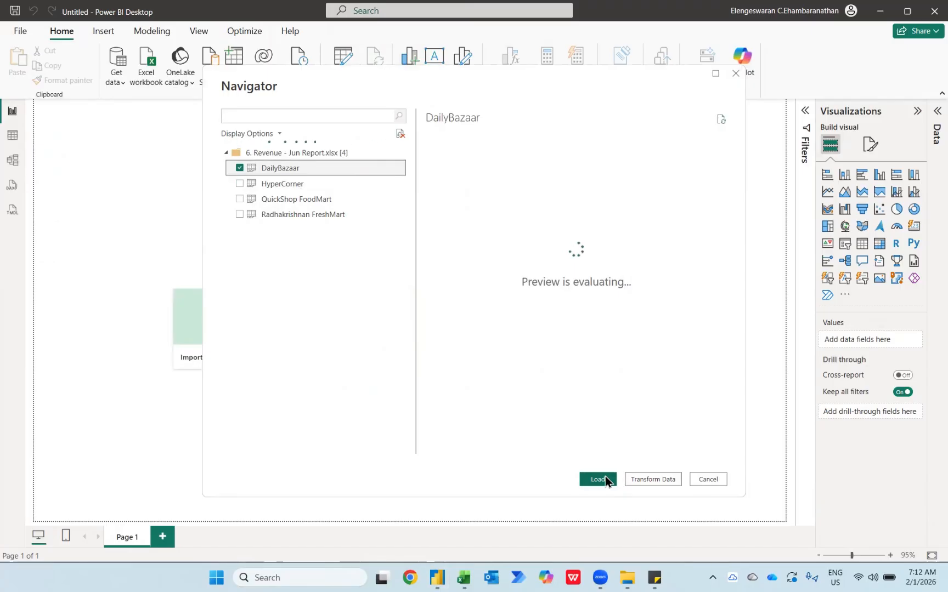
{"action": "left_click", "coordinate": [644, 483]}
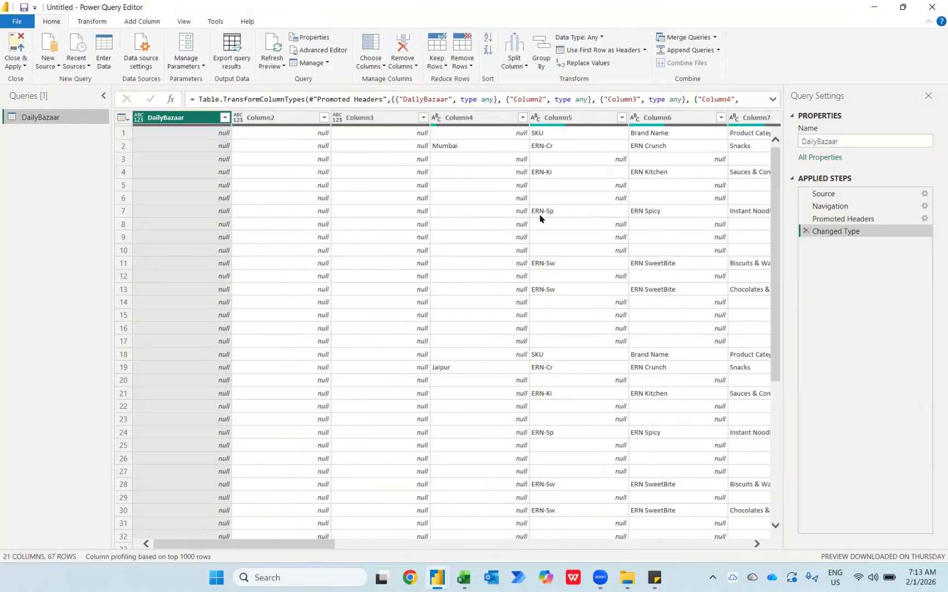
{"action": "left_click", "coordinate": [806, 231]}
{"action": "left_click", "coordinate": [806, 219]}
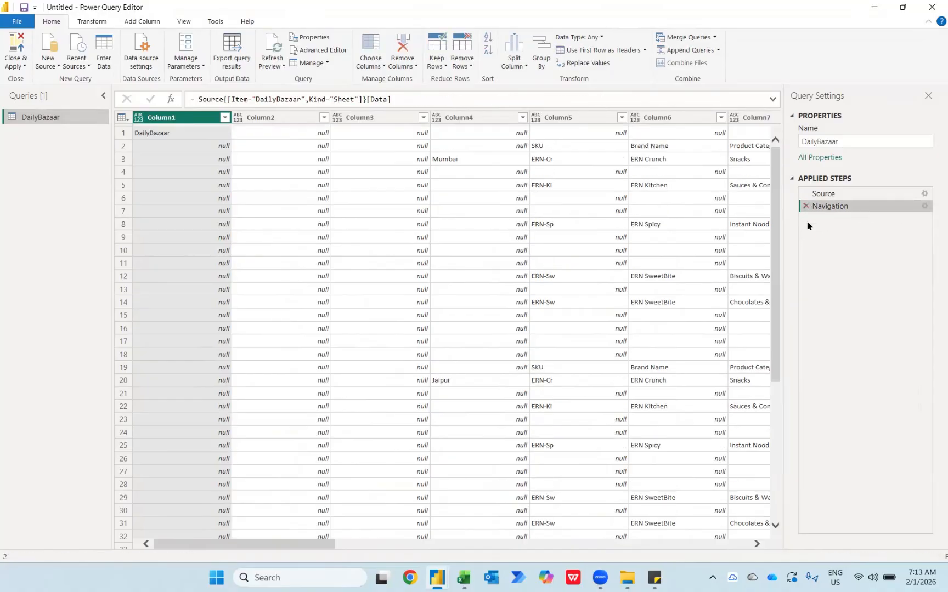
{"action": "left_click", "coordinate": [805, 206]}
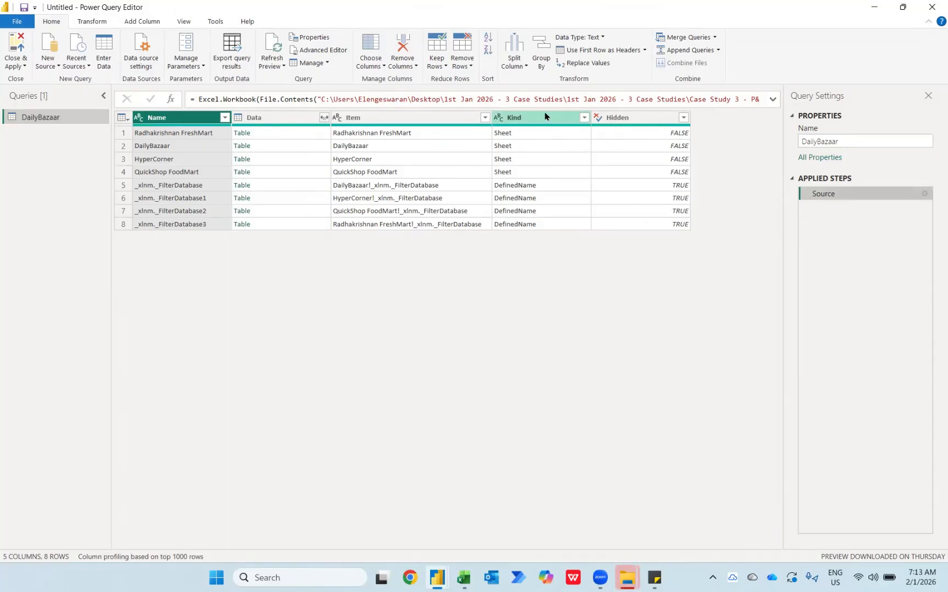
Filter the Kind column to keep only Sheet rows, excluding DefinedName
{"action": "left_click", "coordinate": [582, 119]}
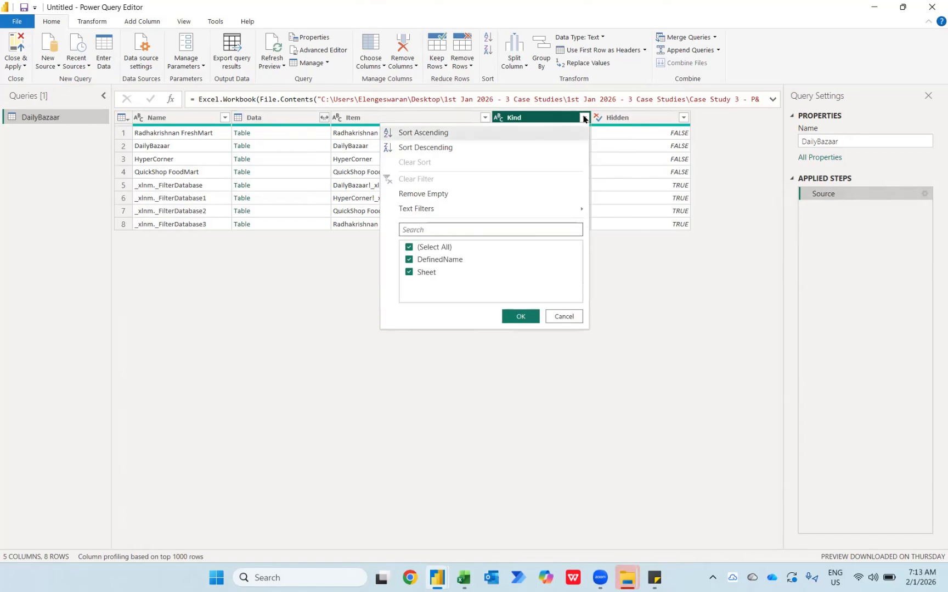
{"action": "left_click", "coordinate": [408, 260]}
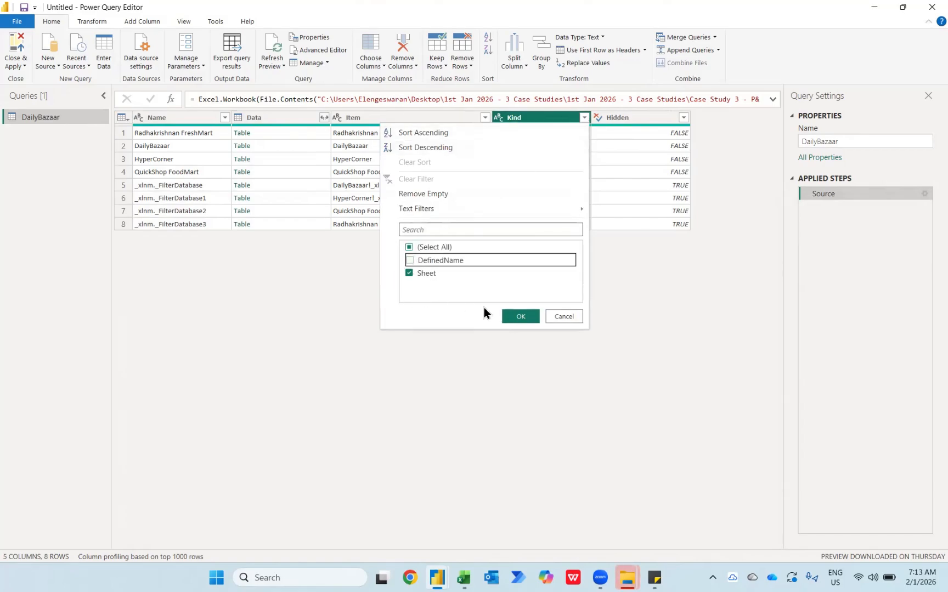
{"action": "left_click", "coordinate": [514, 321]}
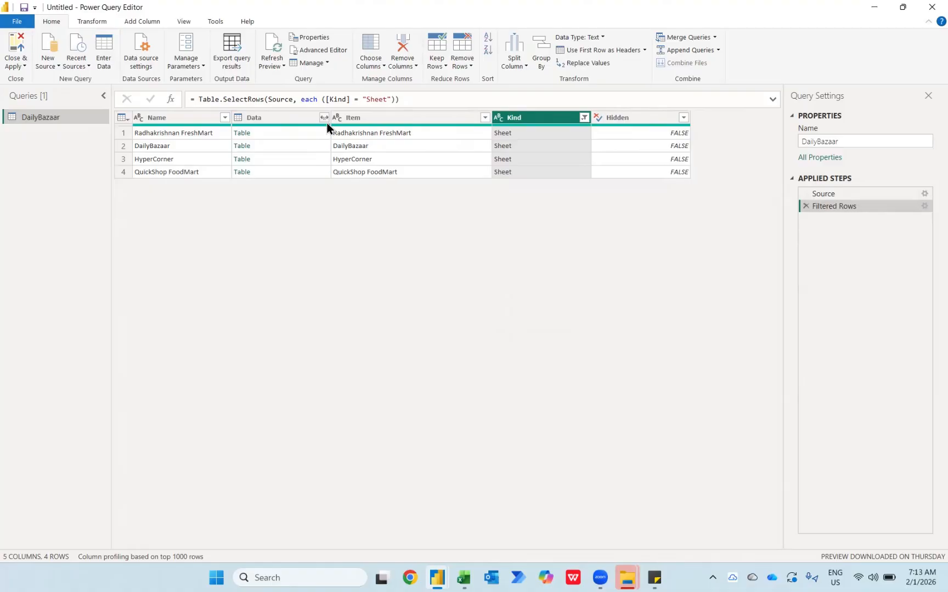
Preview the stores' nested tables and expand all columns of the Data column, using the original column name as prefix
{"action": "left_click", "coordinate": [317, 134]}
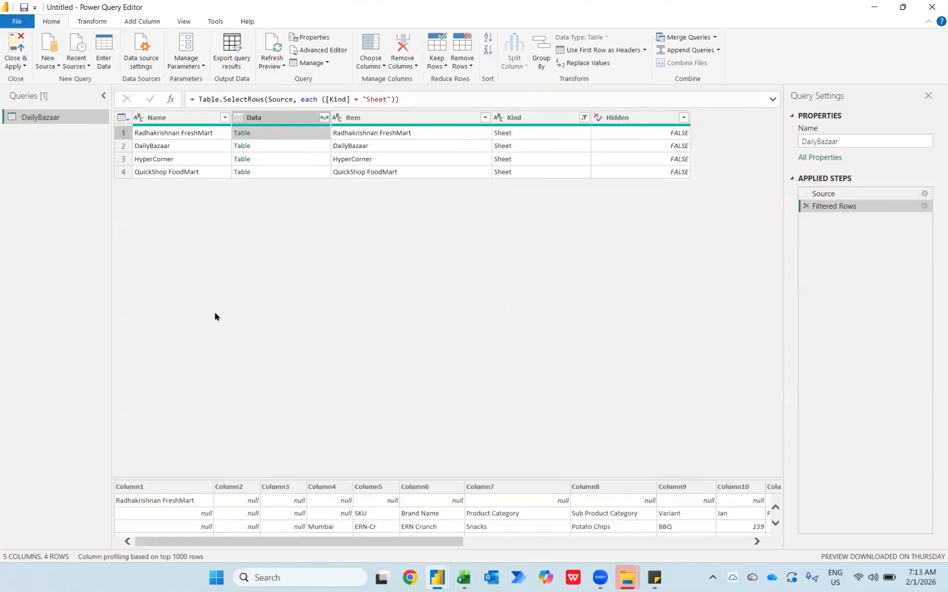
{"action": "left_click", "coordinate": [260, 145]}
{"action": "left_click", "coordinate": [257, 160]}
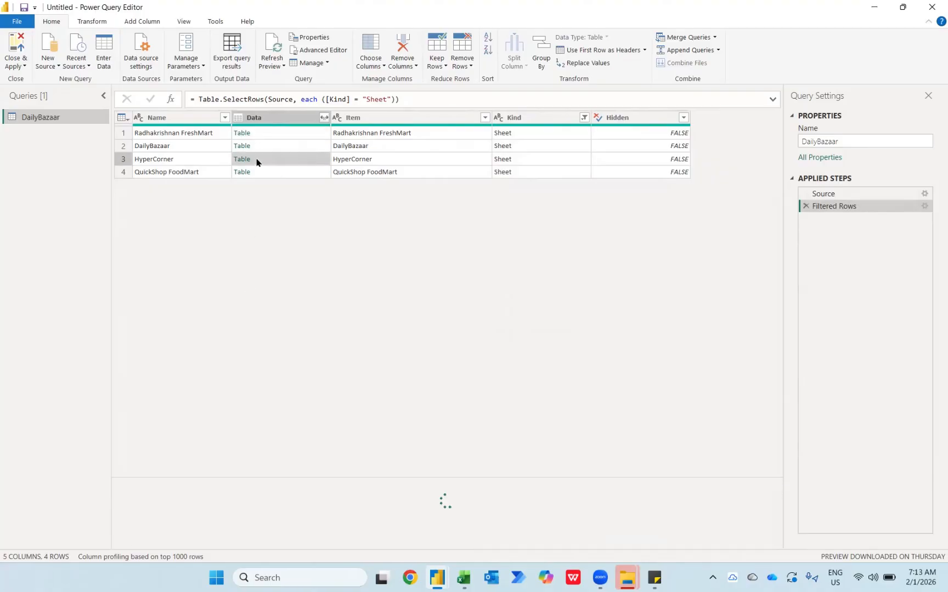
{"action": "left_click", "coordinate": [260, 171]}
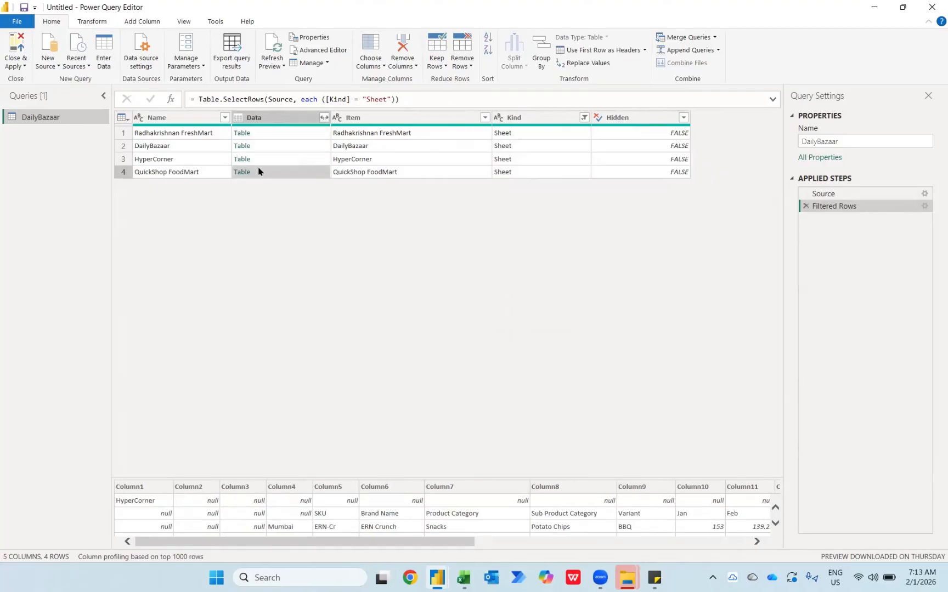
{"action": "left_click", "coordinate": [323, 117]}
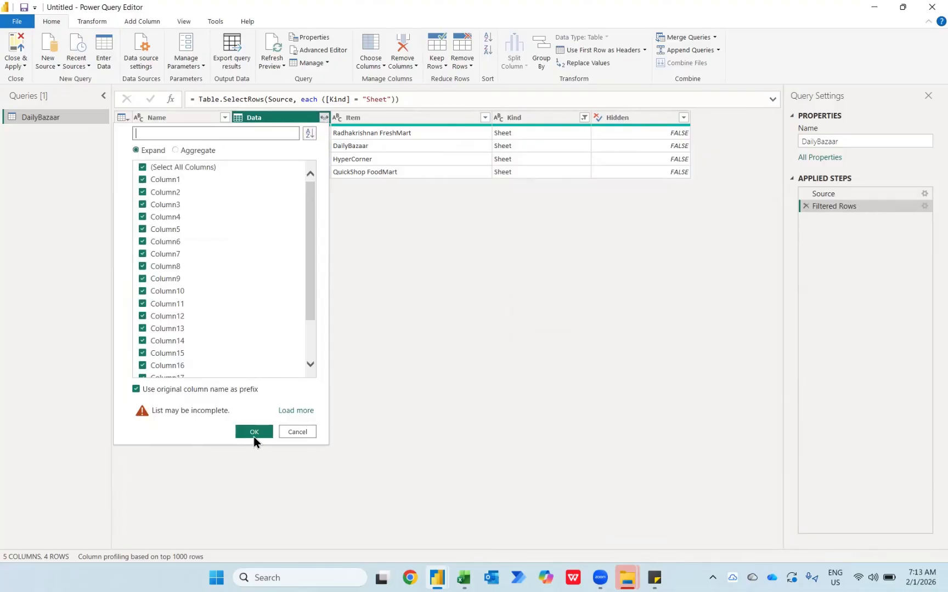
{"action": "left_click", "coordinate": [253, 432]}
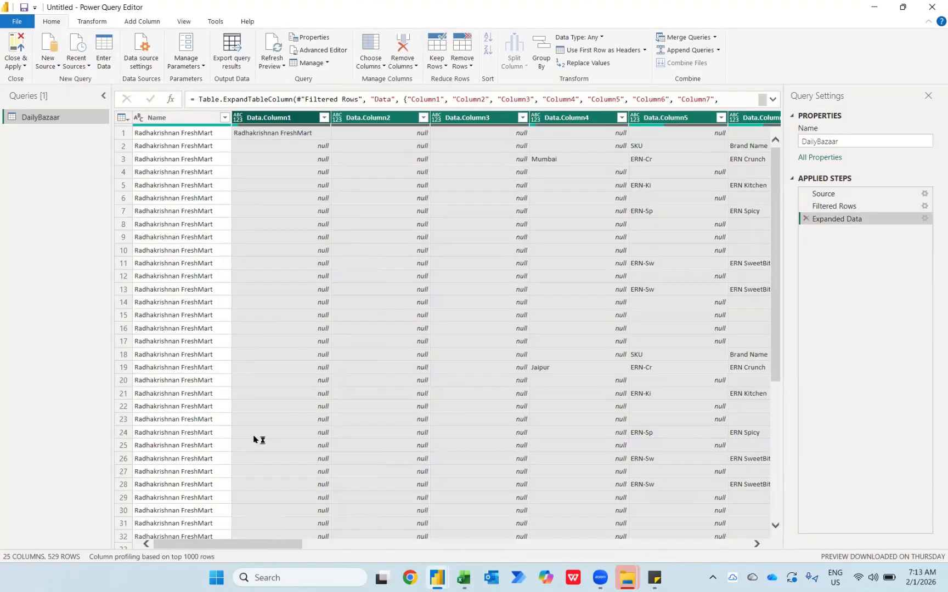
Check the expanded columns and remove the Name column from the query
{"action": "scroll", "coordinate": [254, 438], "scroll_direction": "right", "scroll_amount": 10}
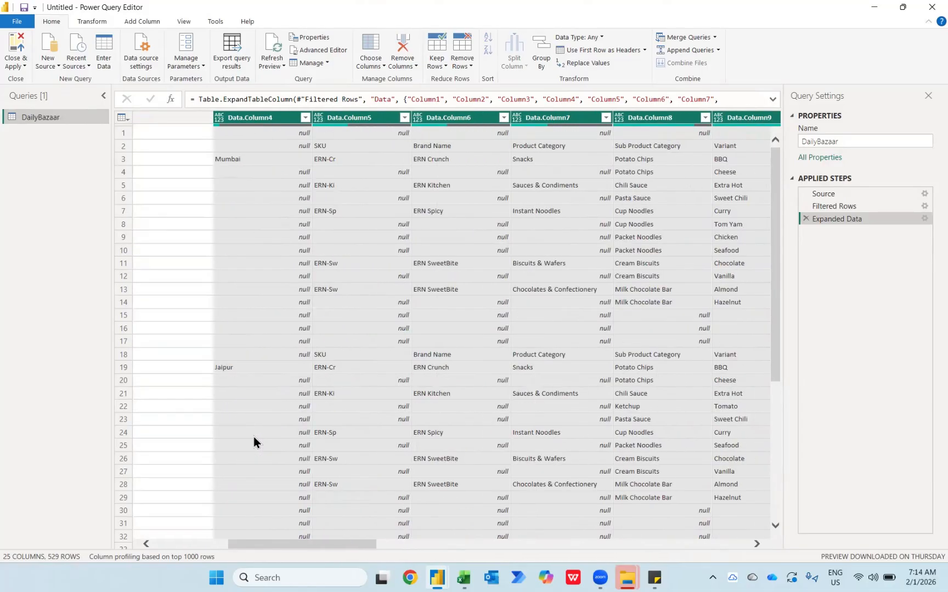
{"action": "scroll", "coordinate": [253, 442], "scroll_direction": "left", "scroll_amount": 5}
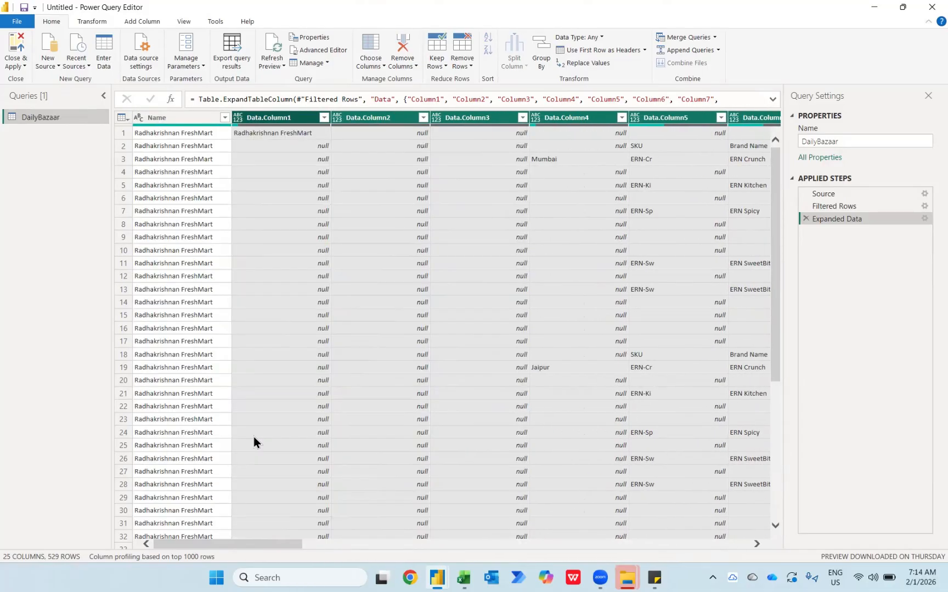
{"action": "left_click", "coordinate": [170, 123]}
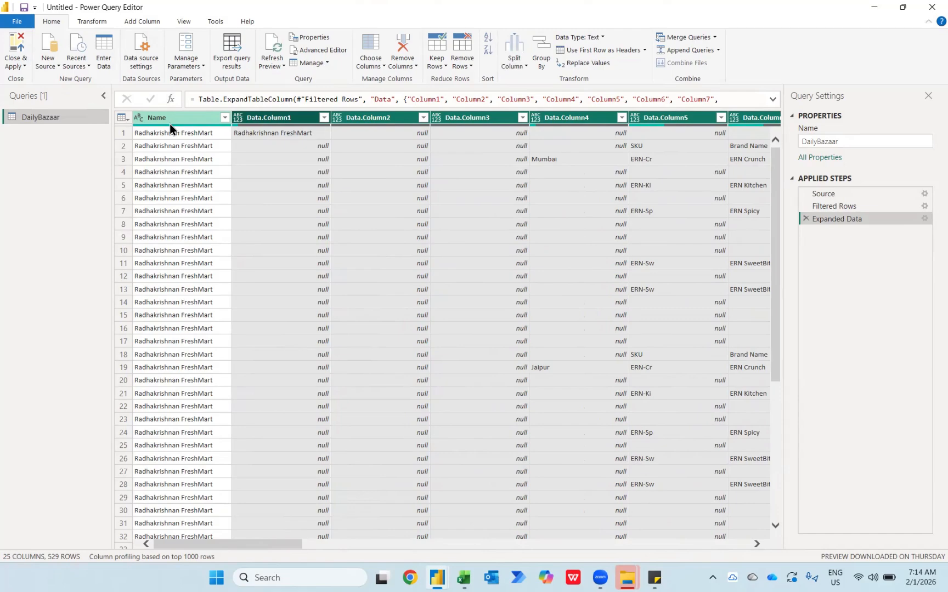
{"action": "key", "text": "Delete"}
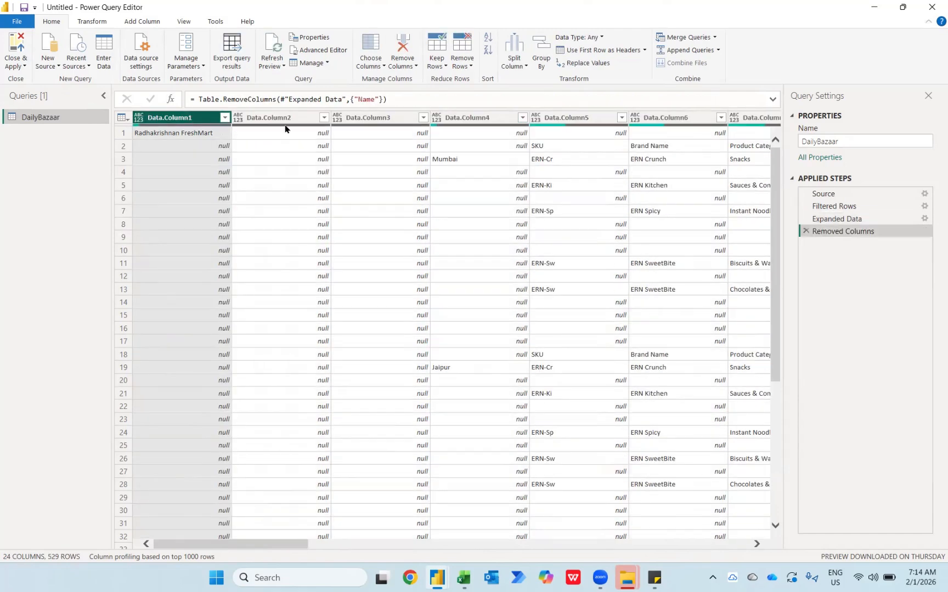
Remove the empty Data.Column2 and Data.Column3 columns from the query
{"action": "left_click", "coordinate": [286, 118]}
{"action": "key", "text": "shift+Right"}
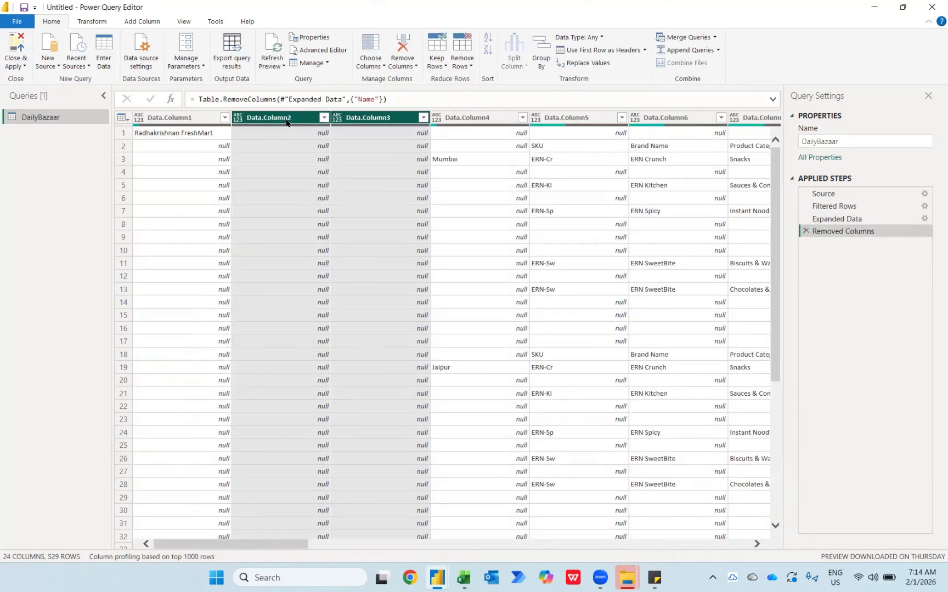
{"action": "key", "text": "Delete"}
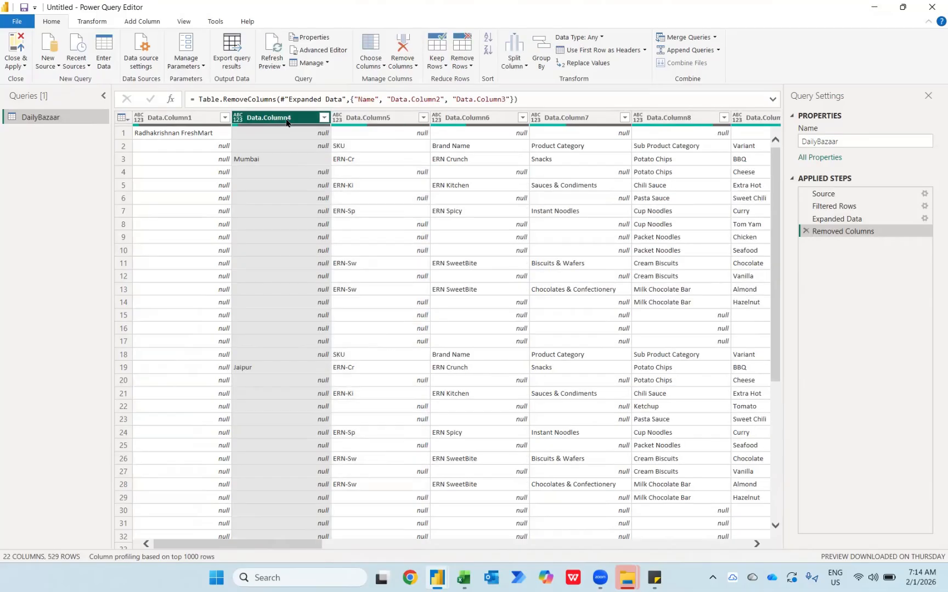
Go to the Hidden column and remove the Item, Kind and Hidden columns together
{"action": "key", "text": "ctrl+g"}
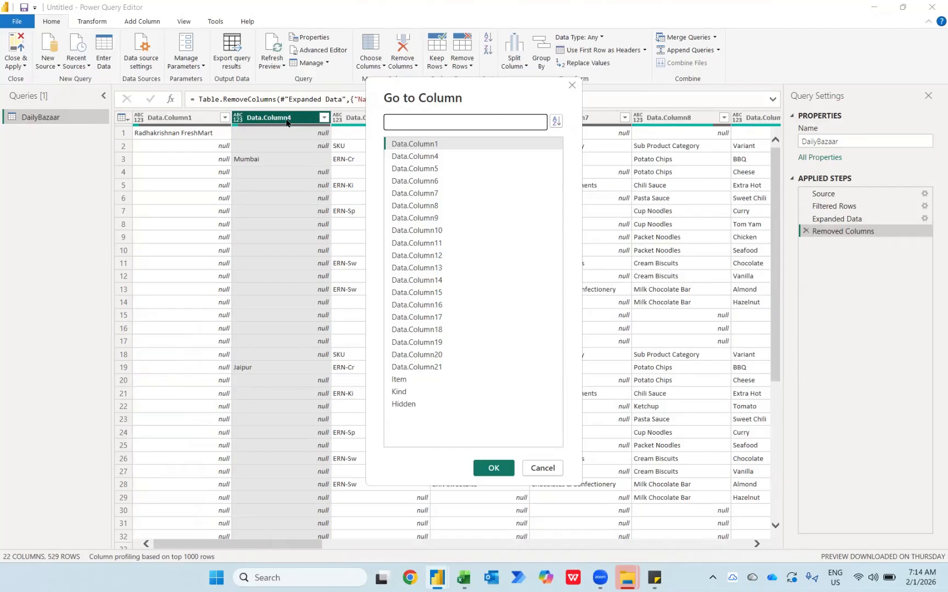
{"action": "left_click", "coordinate": [404, 404]}
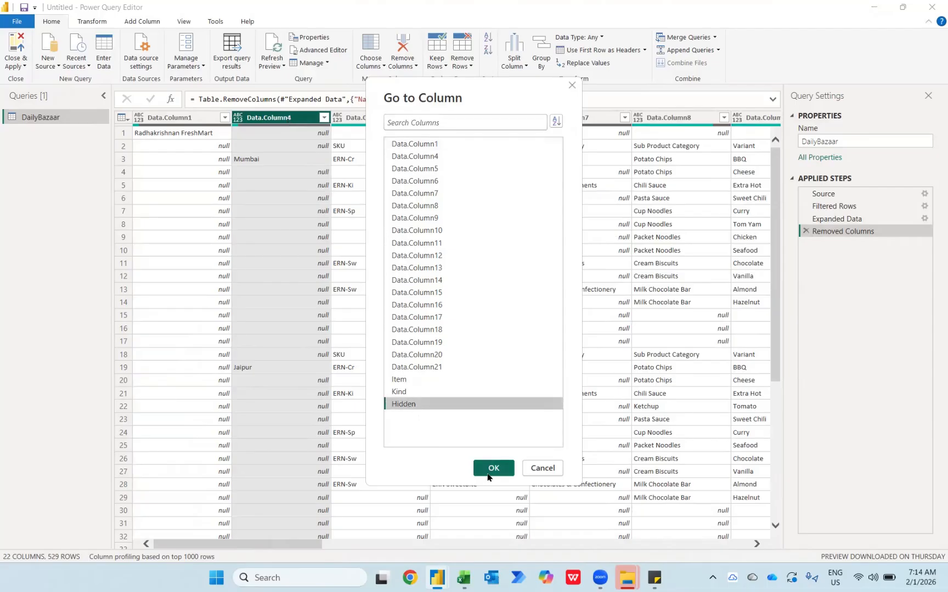
{"action": "left_click", "coordinate": [493, 467]}
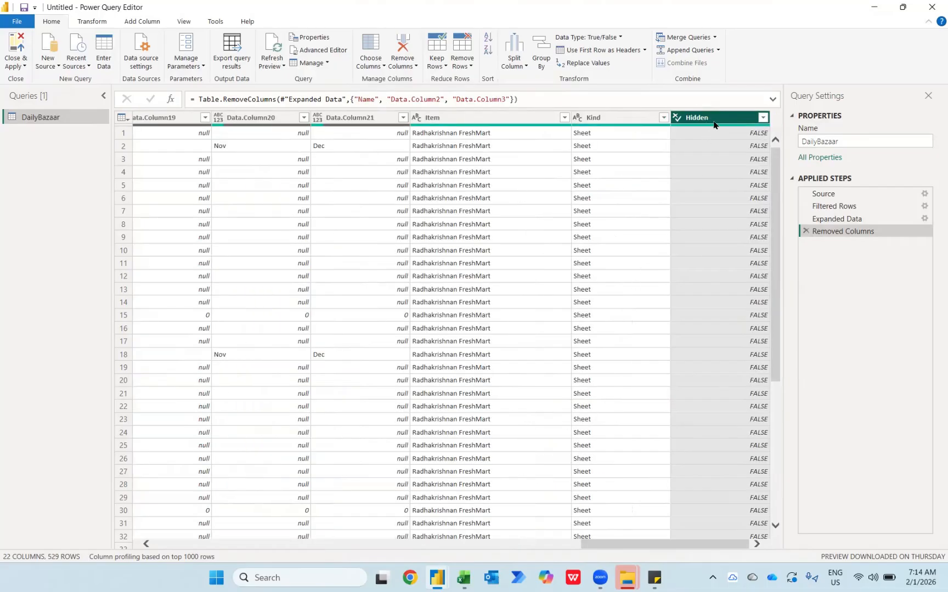
{"action": "left_click", "coordinate": [470, 118], "text": "shift"}
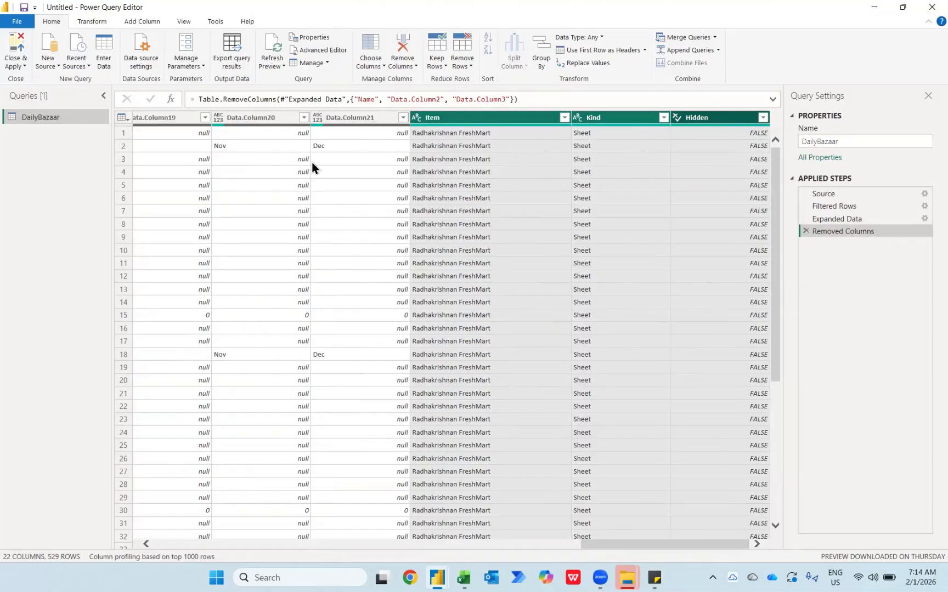
{"action": "key", "text": "Delete"}
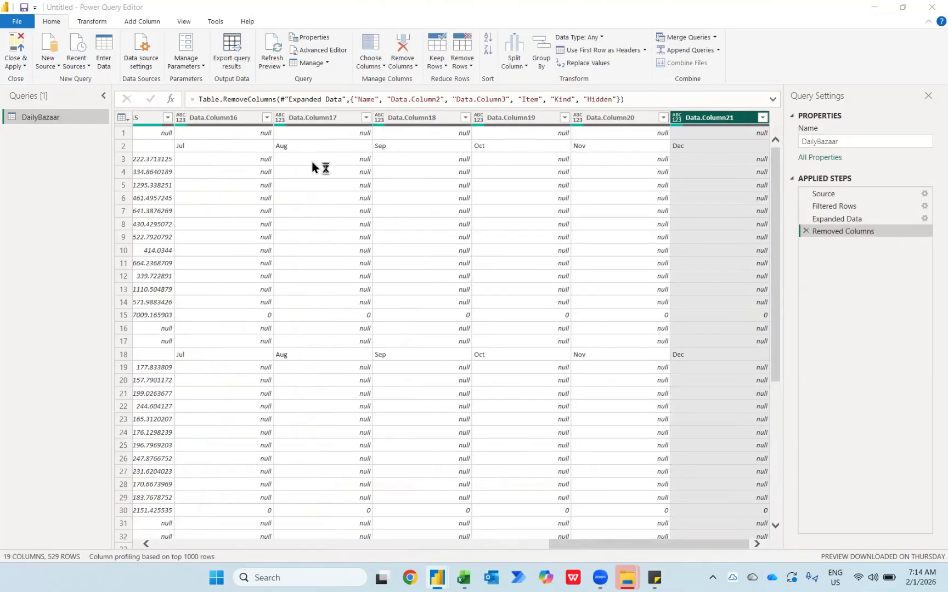
Return to Data.Column1 and fill down the values in Data.Column1, Data.Column4, Data.Column5, Data.Column6 and Data.Column7
{"action": "key", "text": "ctrl+g"}
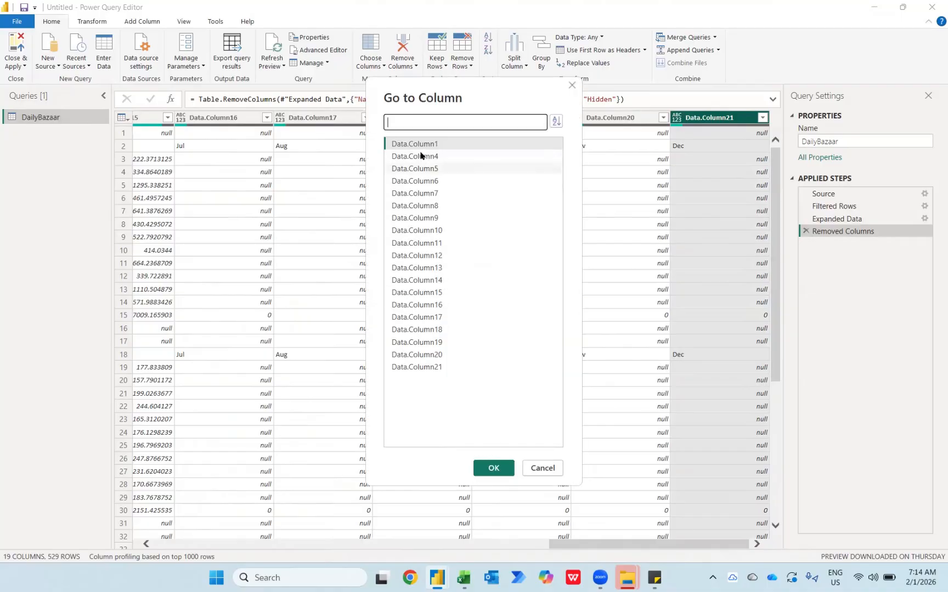
{"action": "left_click", "coordinate": [480, 463]}
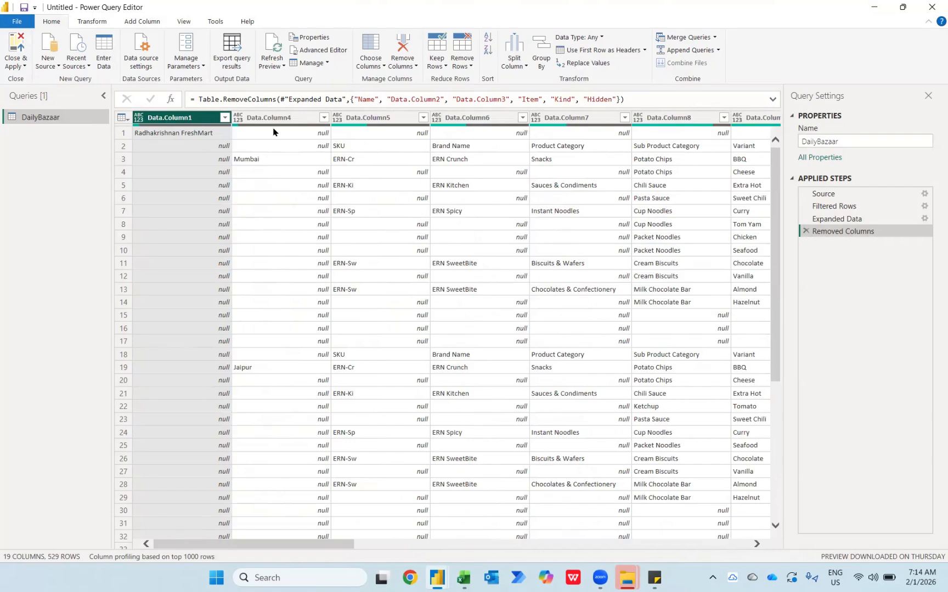
{"action": "key", "text": "shift+Right"}
{"action": "key", "text": "shift+Right"}
{"action": "key", "text": "shift+Right"}
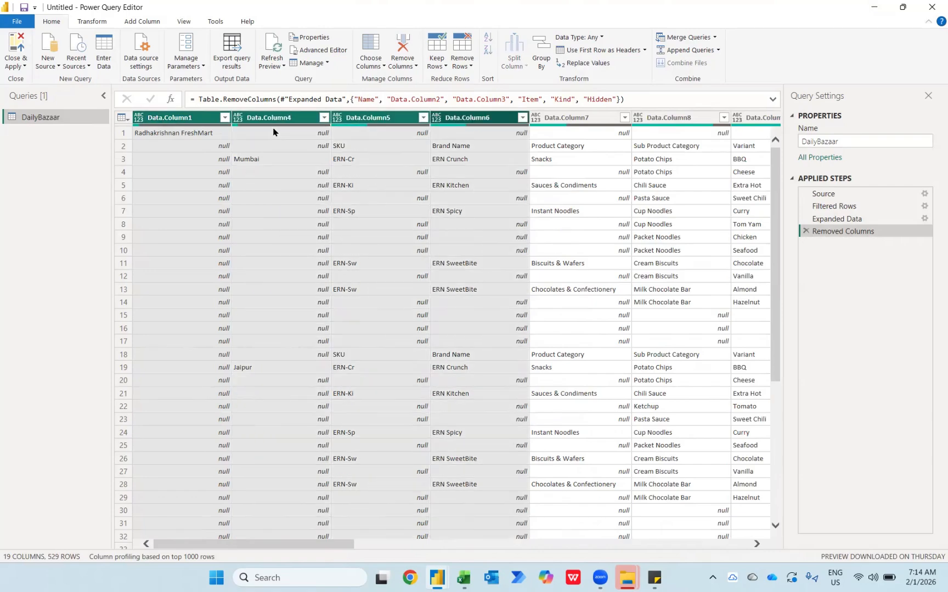
{"action": "key", "text": "shift+Right"}
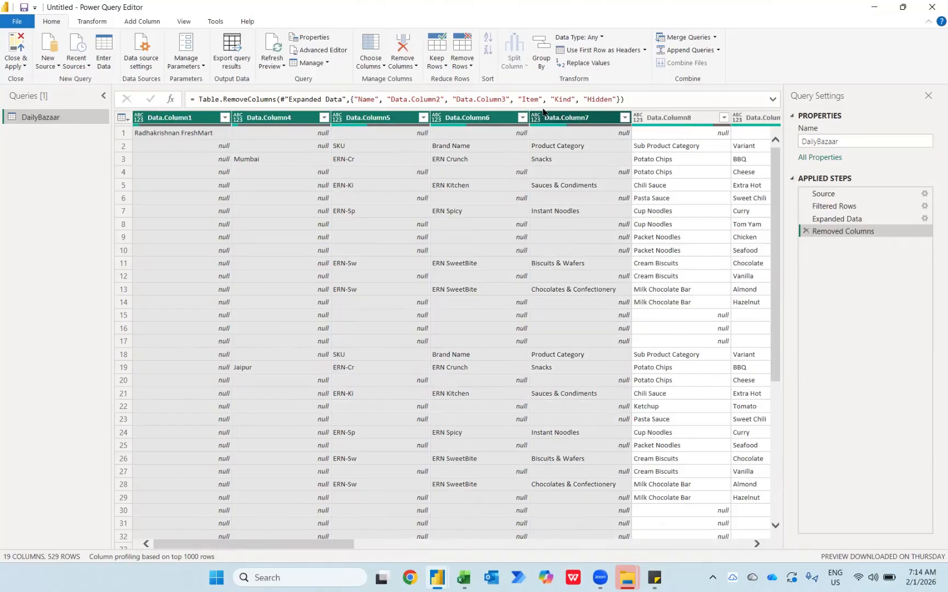
{"action": "right_click", "coordinate": [577, 119]}
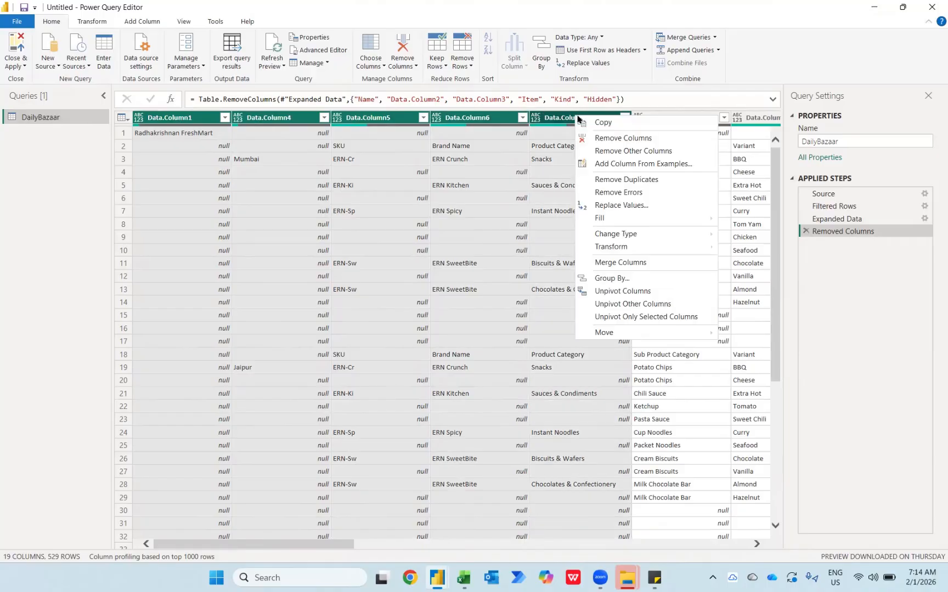
{"action": "mouse_move", "coordinate": [608, 221]}
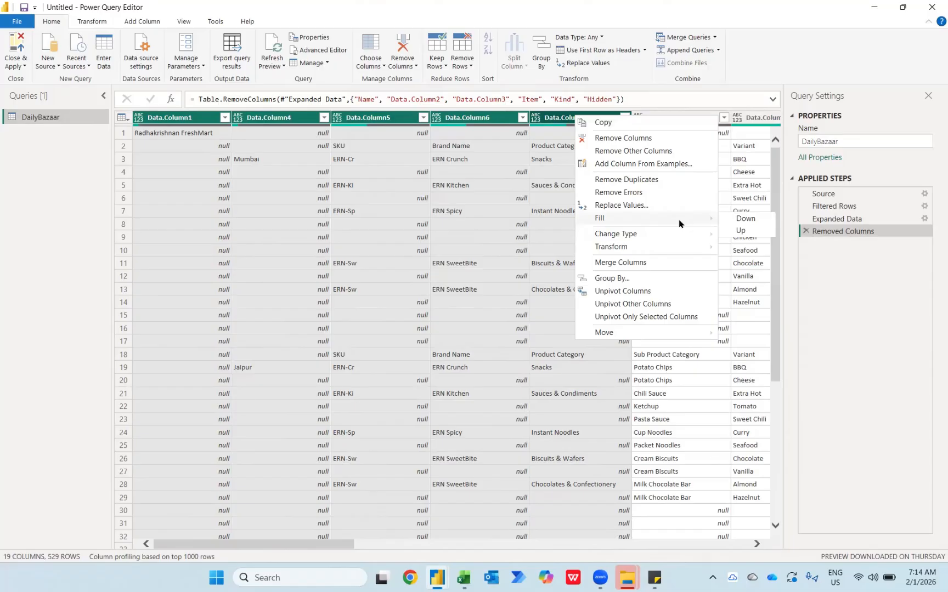
{"action": "left_click", "coordinate": [736, 217]}
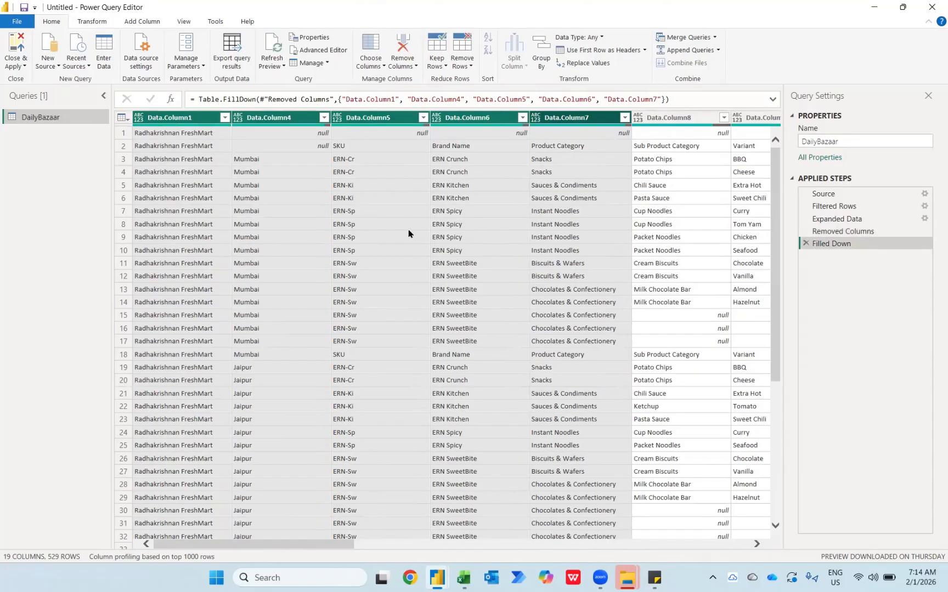
Remove 1 top row from the table and promote the new first row to column headers
{"action": "scroll", "coordinate": [408, 233], "scroll_direction": "right", "scroll_amount": 3}
{"action": "scroll", "coordinate": [408, 233], "scroll_direction": "right", "scroll_amount": 1}
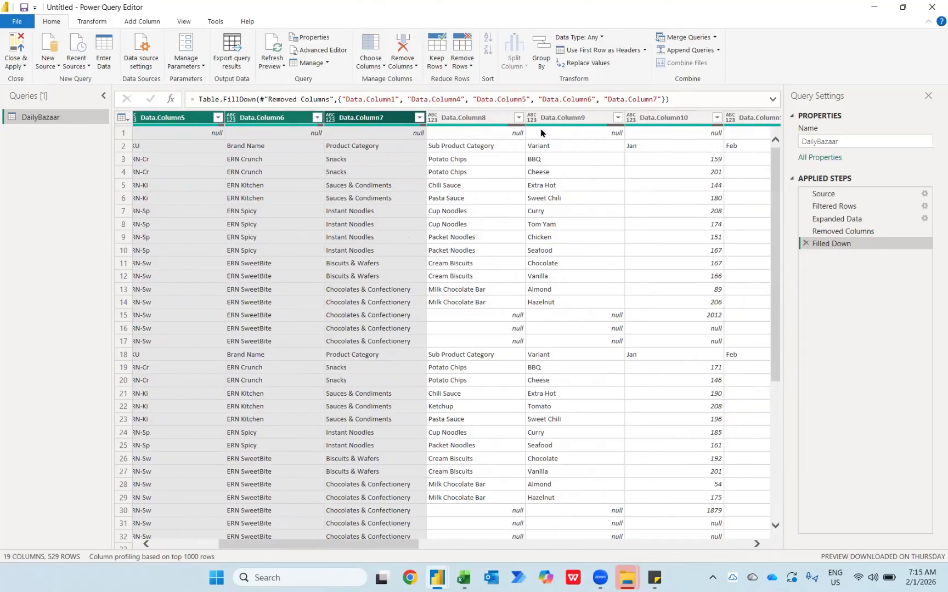
{"action": "left_click", "coordinate": [461, 60]}
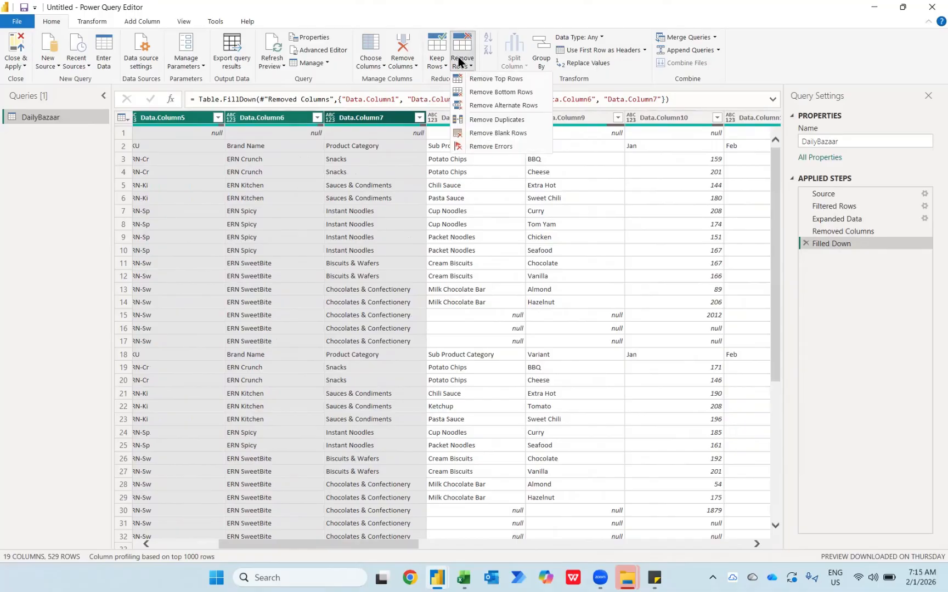
{"action": "left_click", "coordinate": [486, 79]}
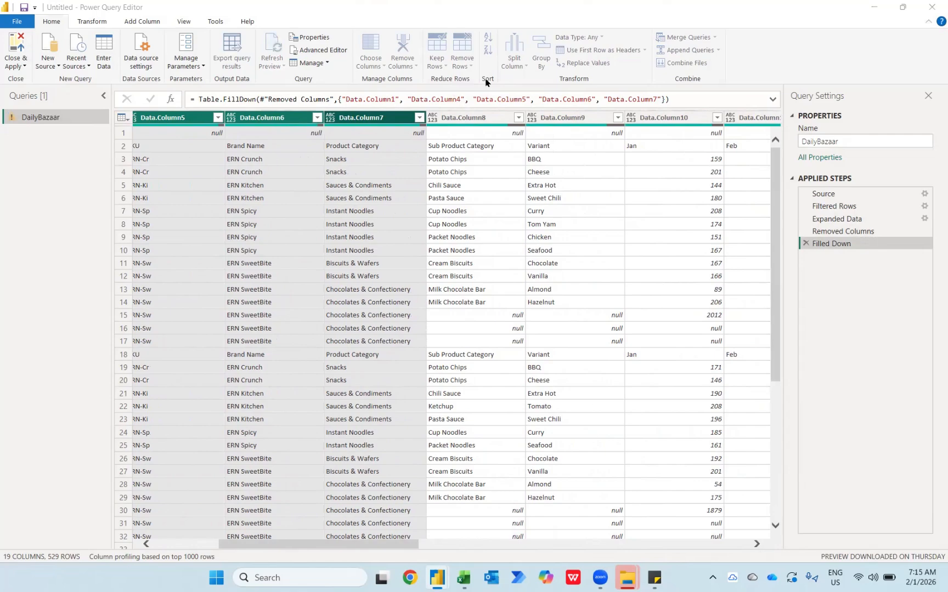
{"action": "type", "text": "1"}
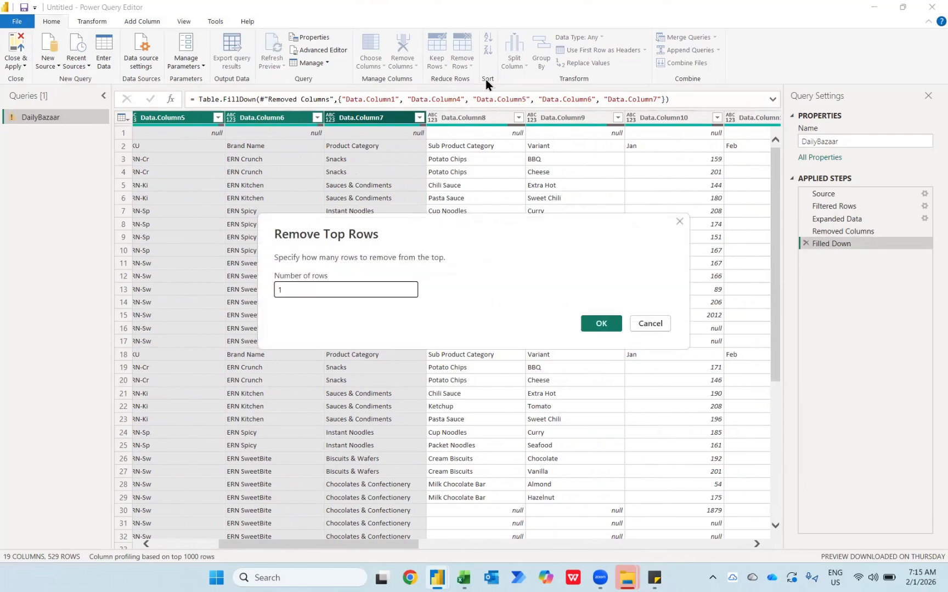
{"action": "key", "text": "Return"}
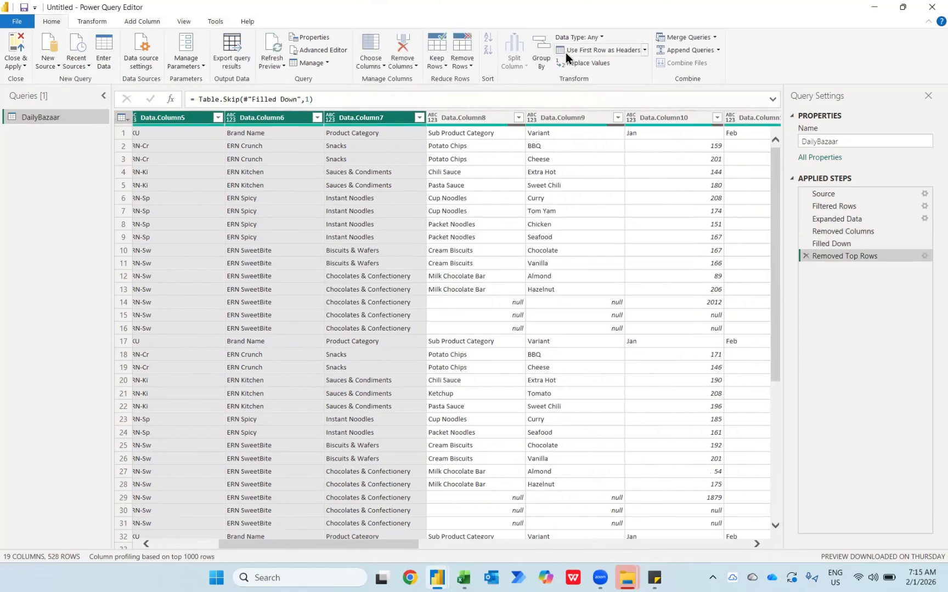
{"action": "left_click", "coordinate": [635, 137]}
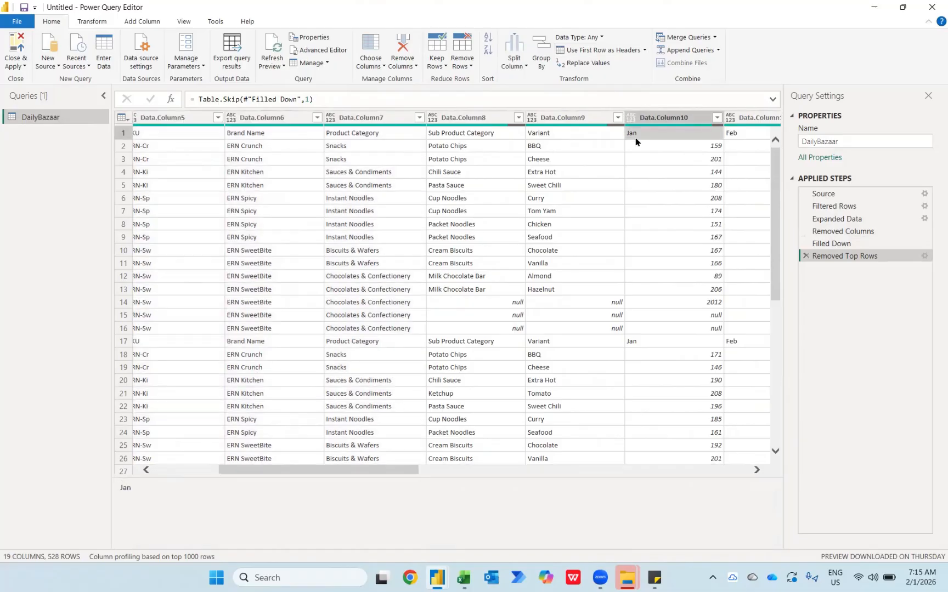
{"action": "left_click", "coordinate": [603, 50]}
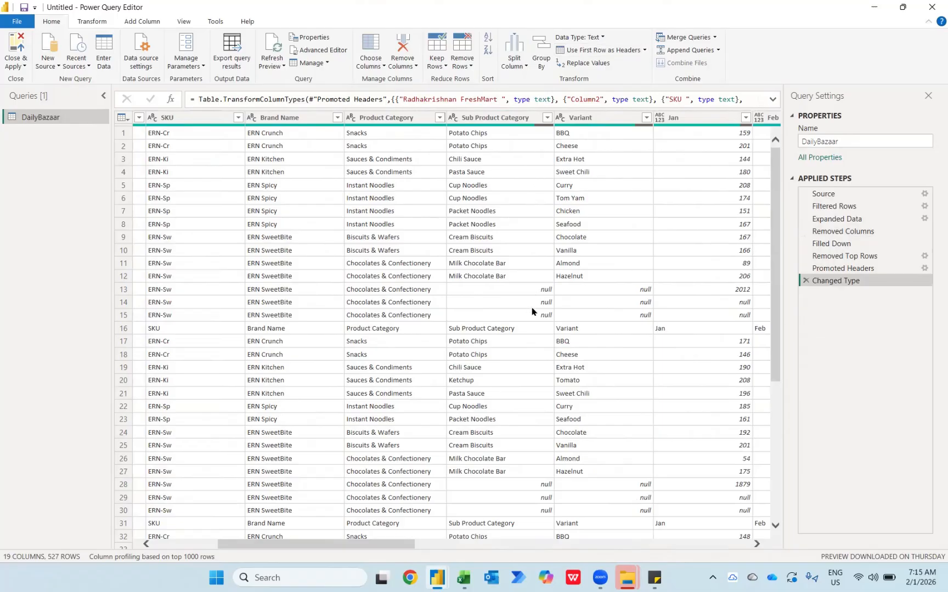
Filter the Sub Product Category column to exclude null values and the repeated Sub Product Category header rows
{"action": "left_click", "coordinate": [547, 118]}
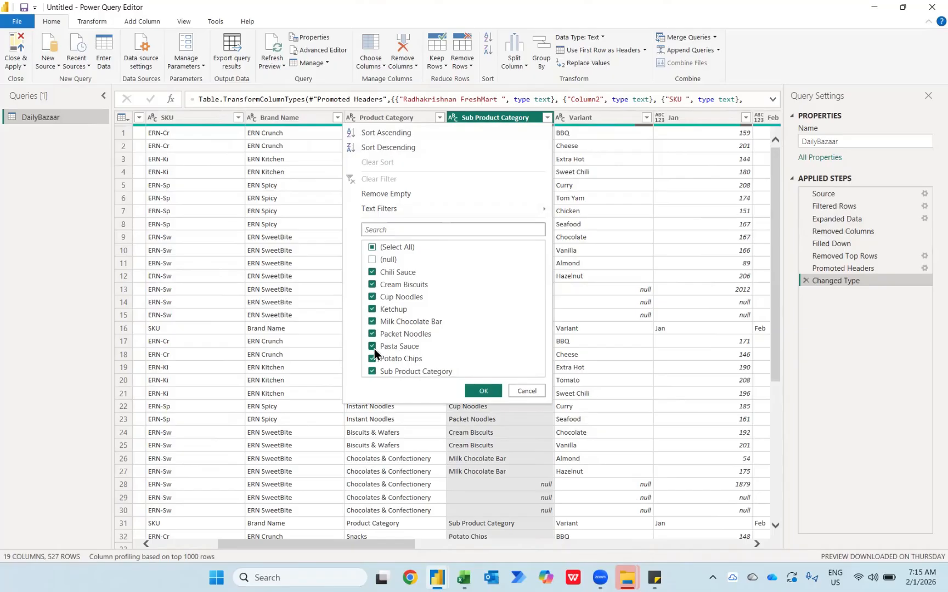
{"action": "left_click", "coordinate": [372, 371]}
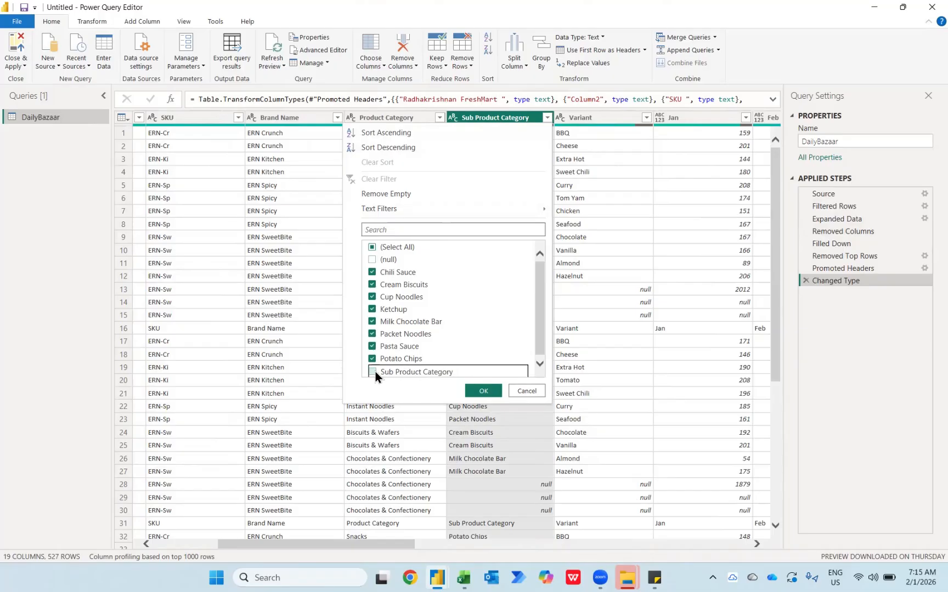
{"action": "left_click", "coordinate": [483, 391]}
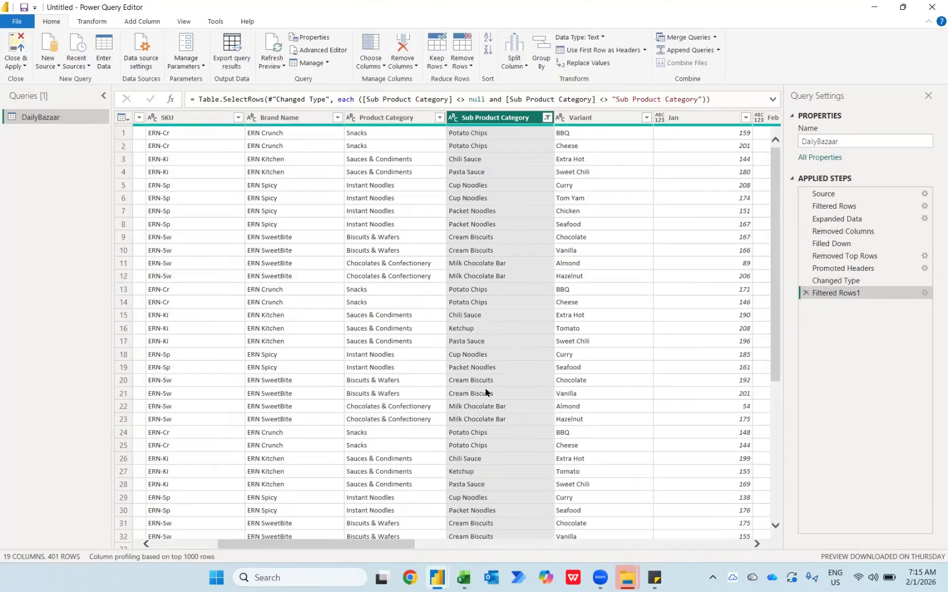
Unpivot the twelve month columns from Jan through Dec
{"action": "scroll", "coordinate": [485, 391], "scroll_direction": "left", "scroll_amount": 3}
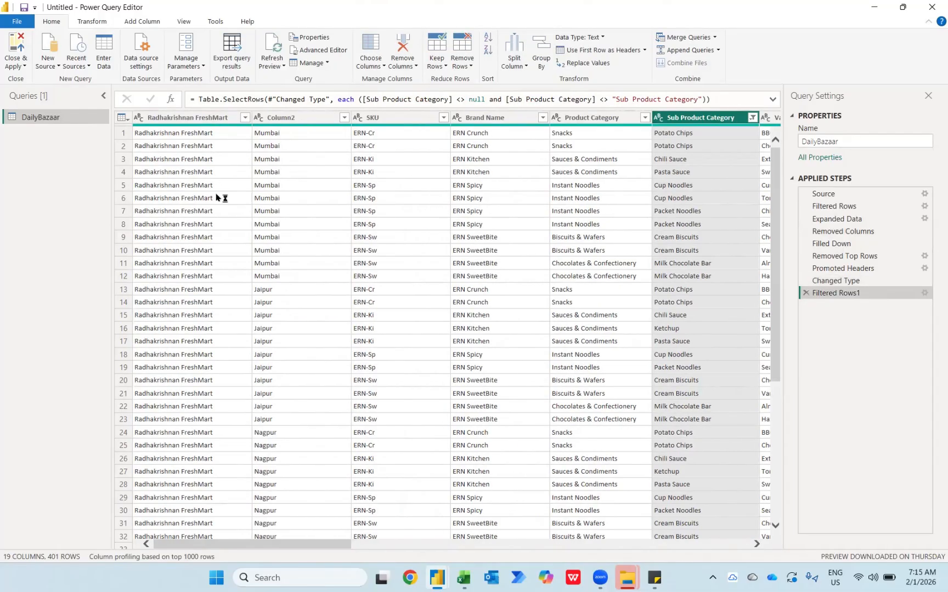
{"action": "scroll", "coordinate": [415, 217], "scroll_direction": "right", "scroll_amount": 10}
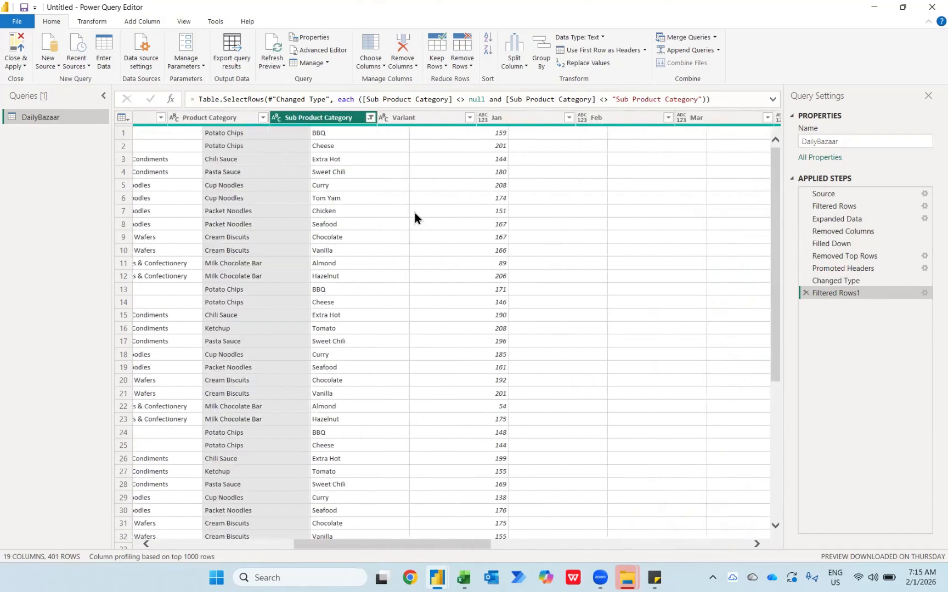
{"action": "scroll", "coordinate": [429, 200], "scroll_direction": "left", "scroll_amount": 2}
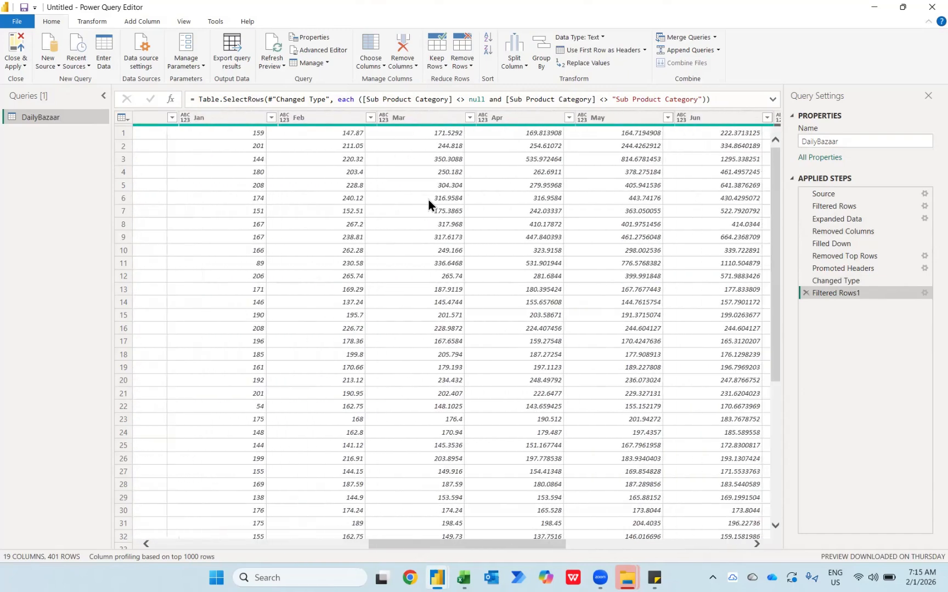
{"action": "left_click", "coordinate": [309, 114]}
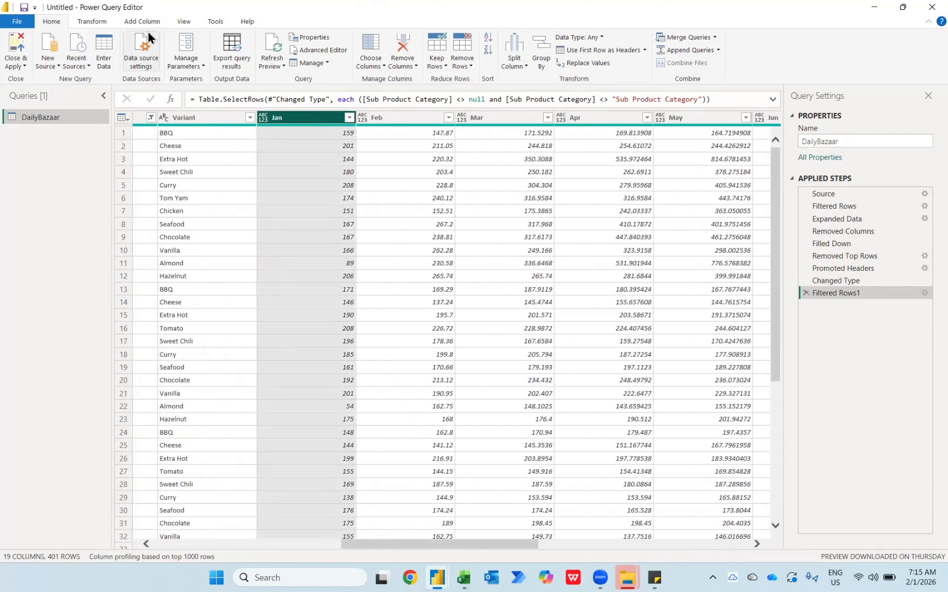
{"action": "left_click", "coordinate": [91, 22]}
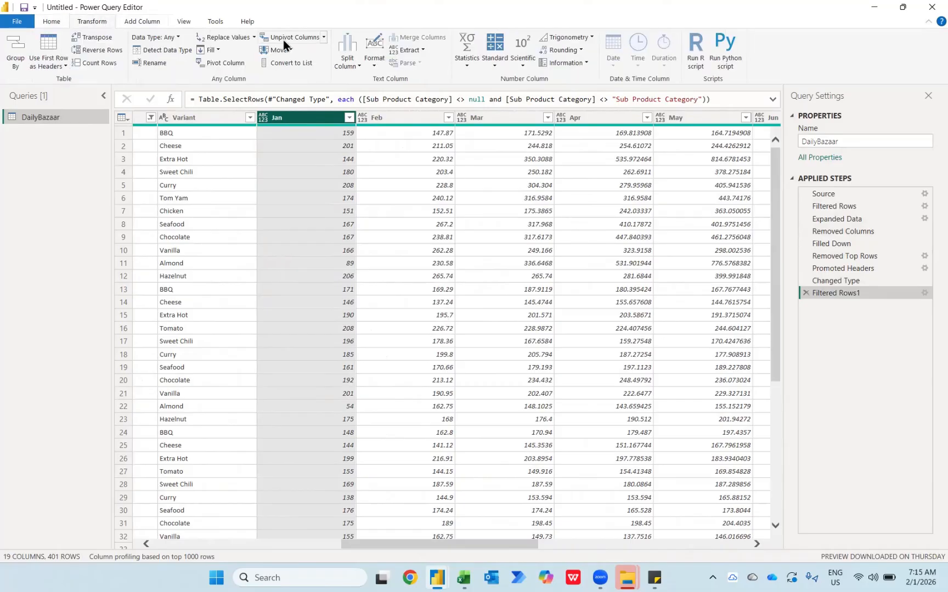
{"action": "right_click", "coordinate": [295, 124]}
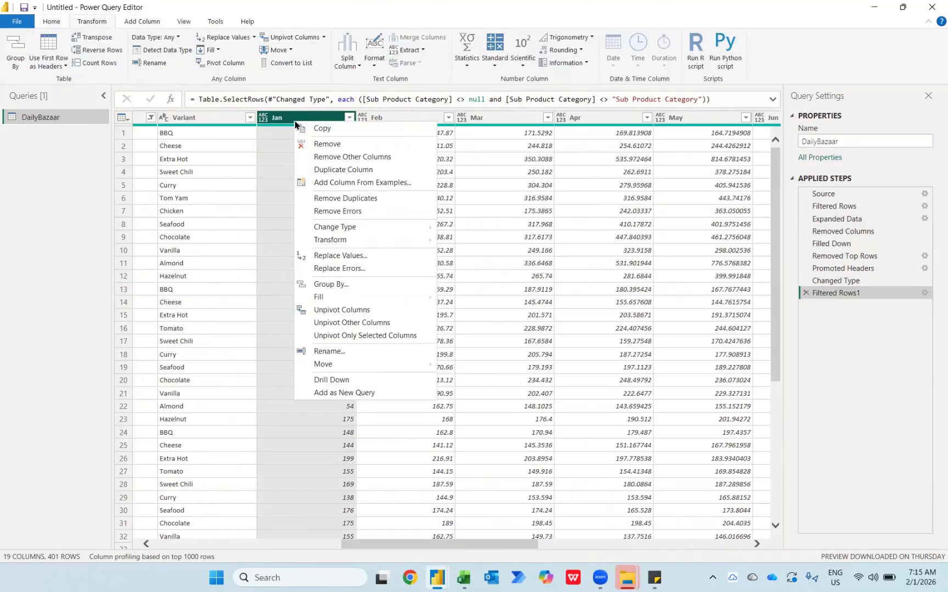
{"action": "left_click", "coordinate": [324, 325]}
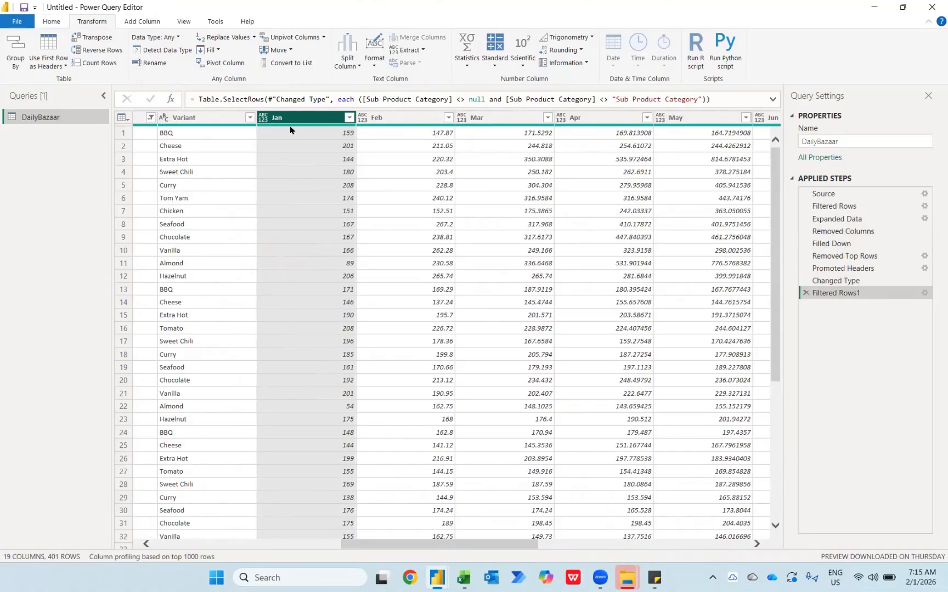
{"action": "key", "text": "shift+Right"}
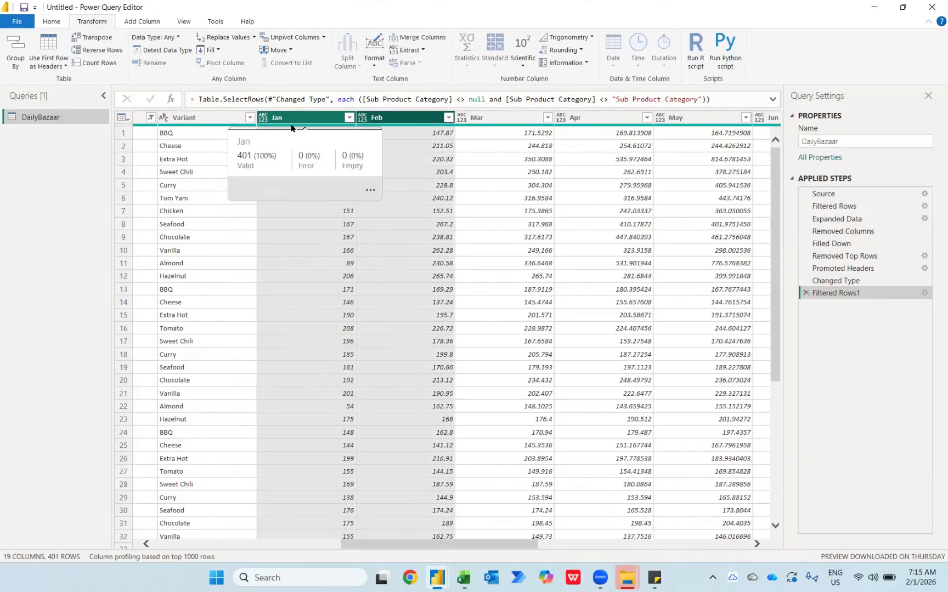
{"action": "key", "text": "shift+Right"}
{"action": "key", "text": "shift+Right"}
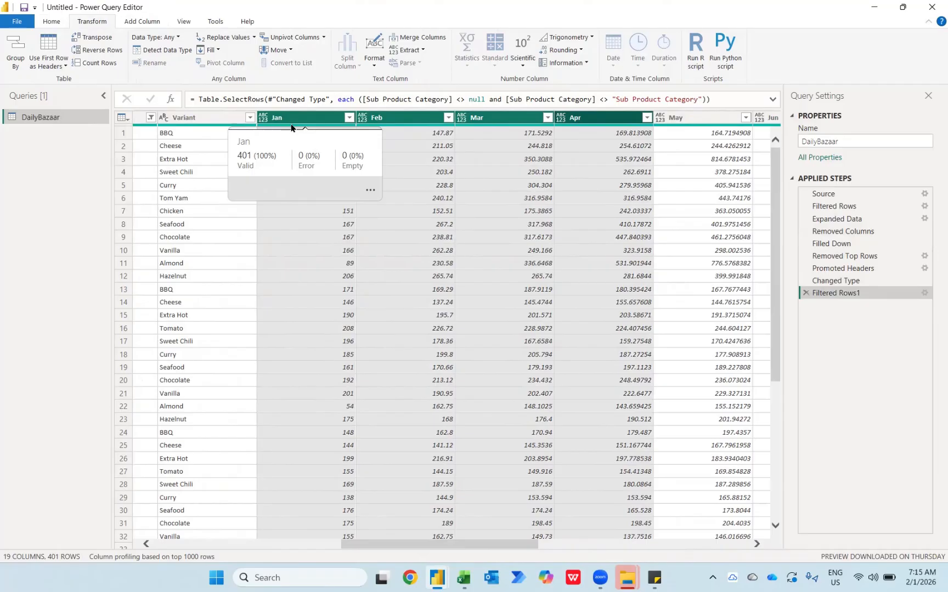
{"action": "key", "text": "shift+Right"}
{"action": "key", "text": "shift+Right"}
{"action": "key", "text": "shift+Right"}
{"action": "key", "text": "shift+Right"}
{"action": "key", "text": "shift+Right"}
{"action": "key", "text": "shift+Right"}
{"action": "key", "text": "shift+Right"}
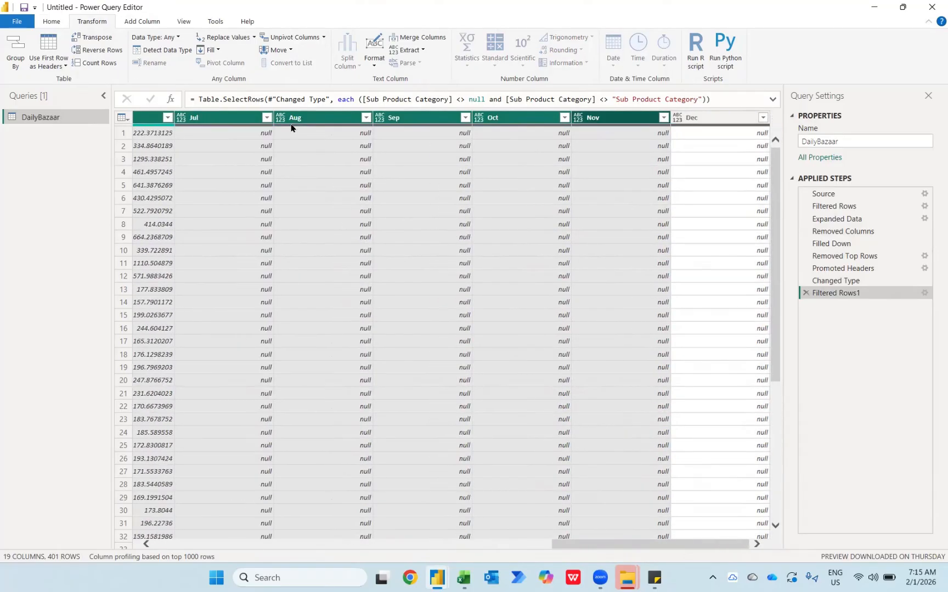
{"action": "key", "text": "shift+Right"}
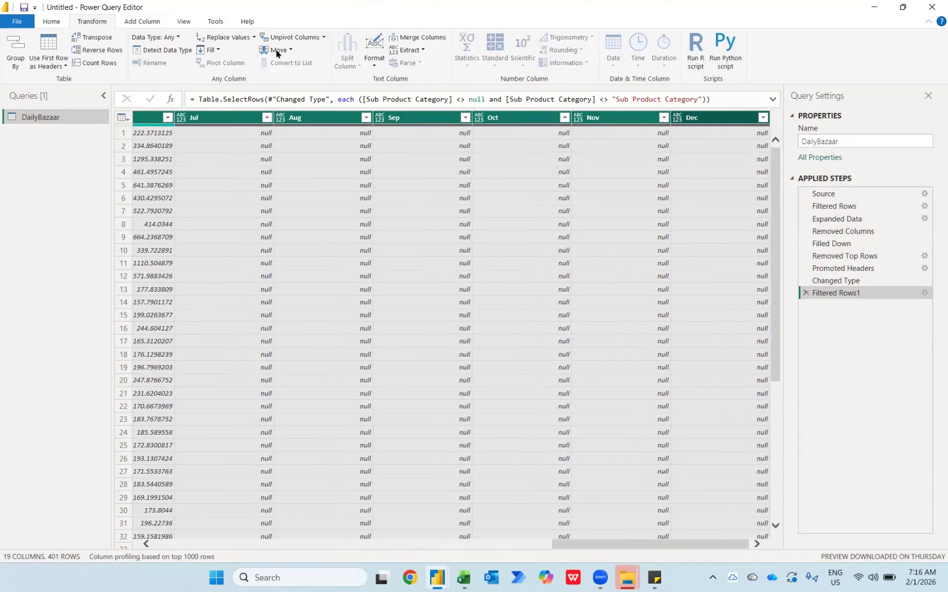
{"action": "left_click", "coordinate": [295, 38]}
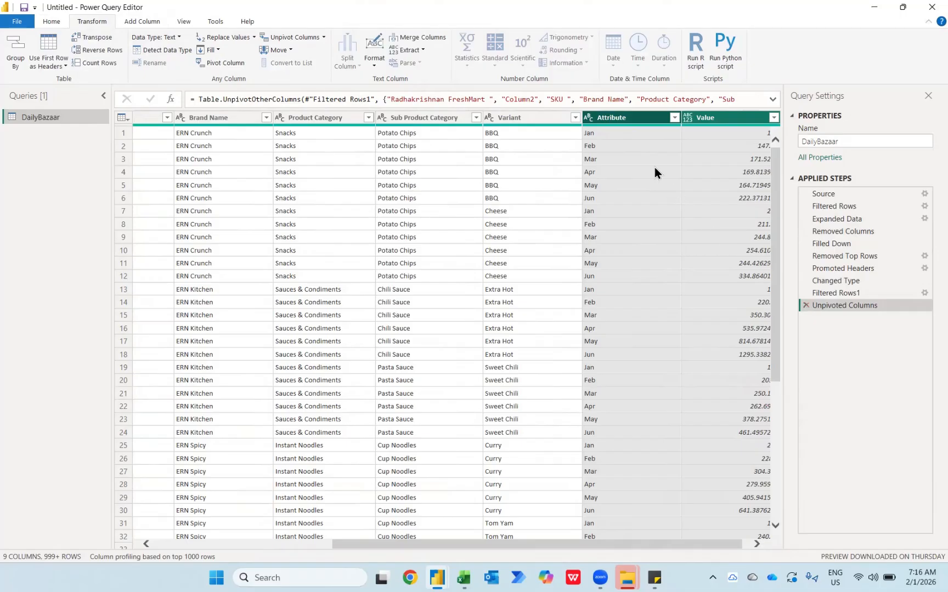
Compare the table before and after the unpivot, and delete the Unpivoted Columns step
{"action": "left_click", "coordinate": [817, 295]}
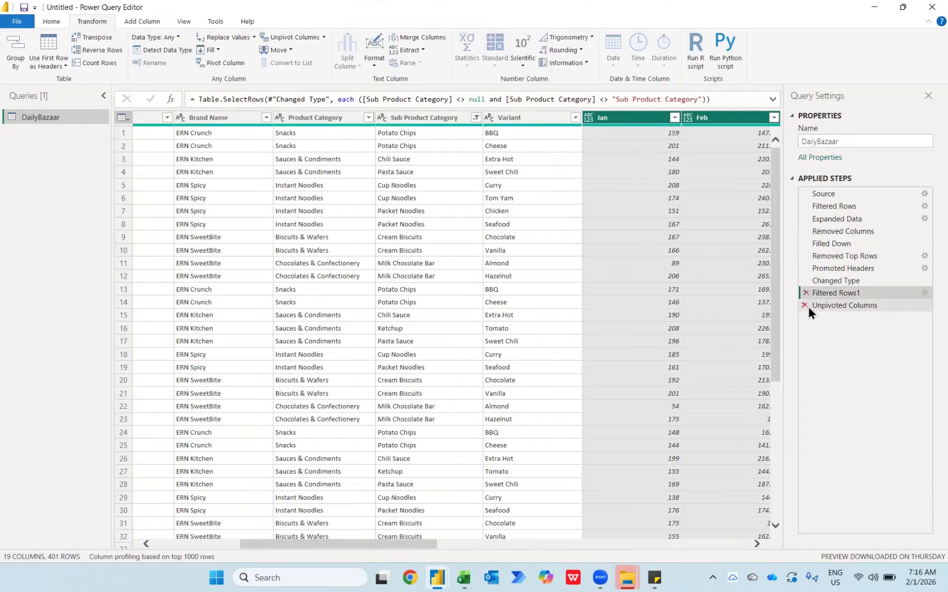
{"action": "left_click", "coordinate": [830, 308]}
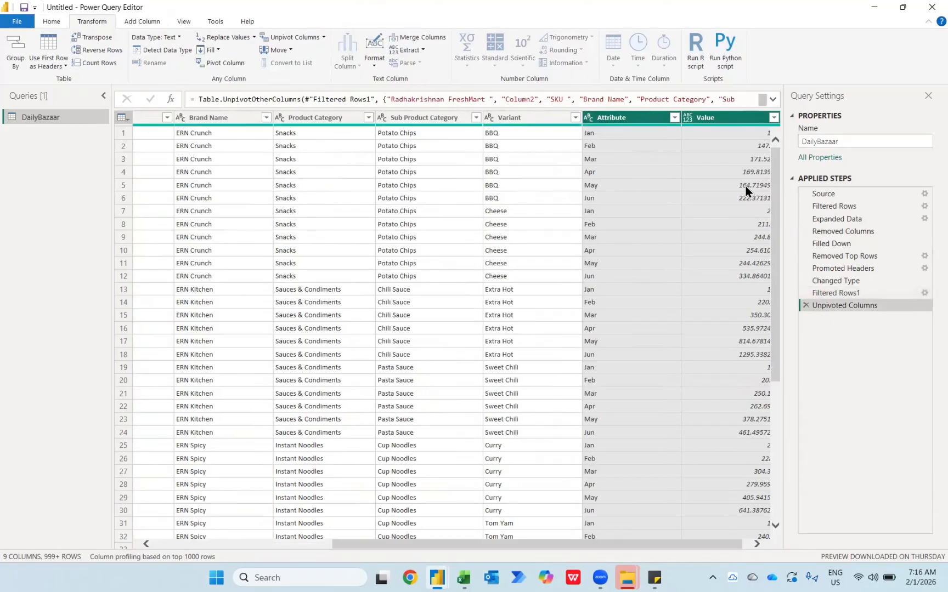
{"action": "left_click", "coordinate": [805, 309]}
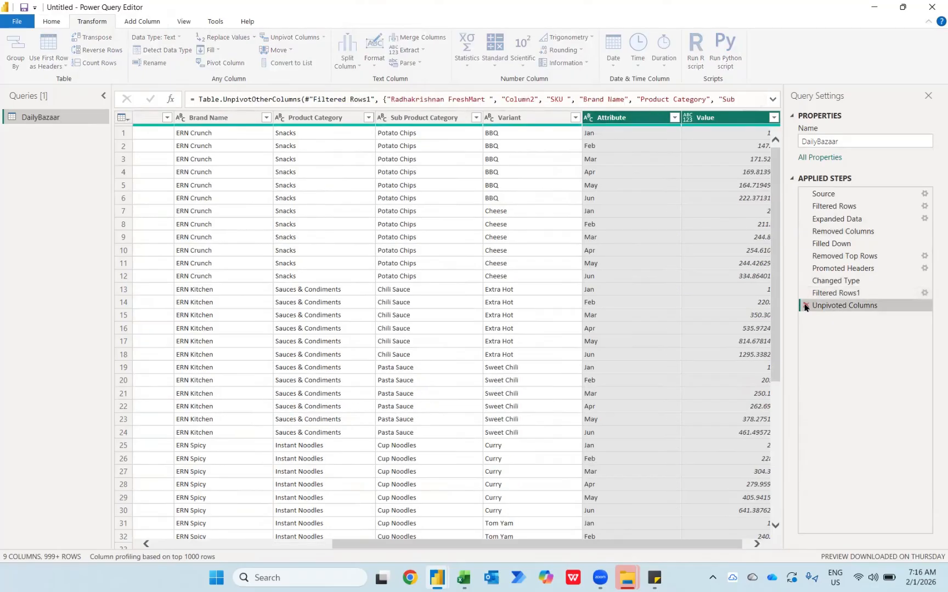
{"action": "key", "text": "shift+Right"}
{"action": "key", "text": "shift+Right"}
{"action": "key", "text": "shift+Right"}
{"action": "key", "text": "shift+Right"}
{"action": "key", "text": "shift+Right"}
{"action": "key", "text": "shift+Right"}
{"action": "key", "text": "shift+Right"}
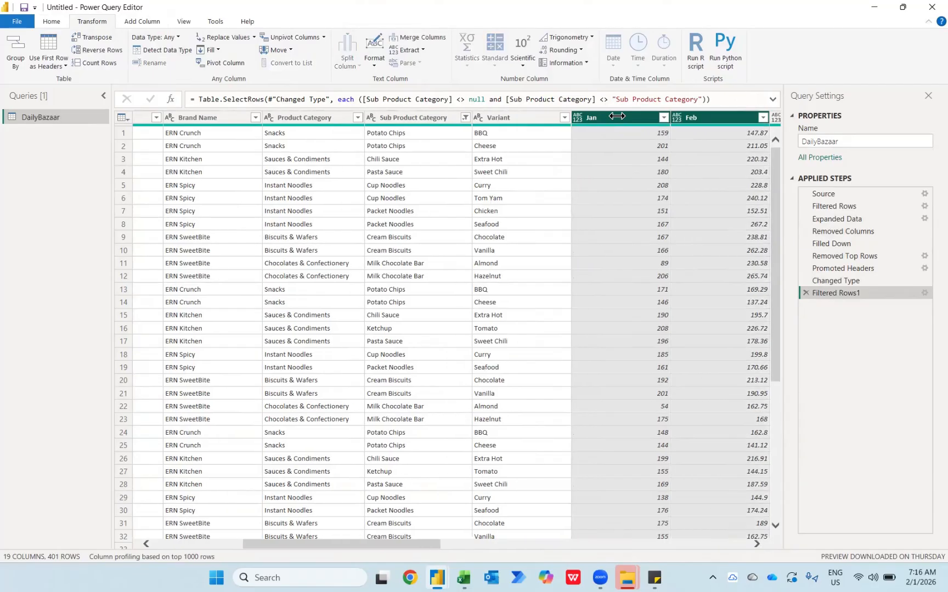
{"action": "key", "text": "shift+Right"}
{"action": "key", "text": "shift+Right"}
{"action": "key", "text": "shift+Right"}
{"action": "key", "text": "shift+Right"}
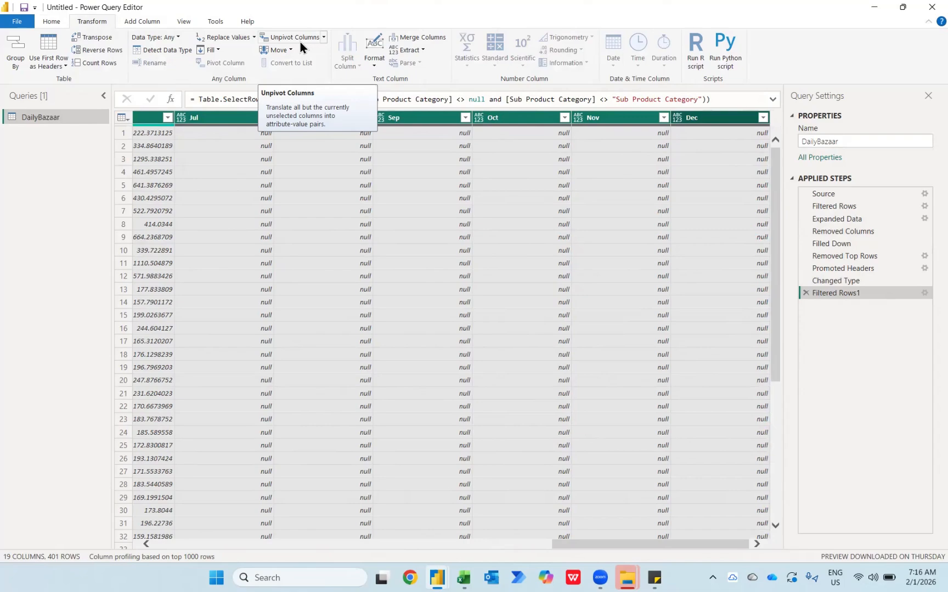
Unpivot all columns other than the seven from Radhakrishnan FreshMart through Variant, and set the Value column's data type to Whole Number
{"action": "key", "text": "Left"}
{"action": "key", "text": "Left"}
{"action": "key", "text": "Left"}
{"action": "key", "text": "Left"}
{"action": "key", "text": "Left"}
{"action": "key", "text": "Left"}
{"action": "key", "text": "Left"}
{"action": "key", "text": "Left"}
{"action": "key", "text": "Left"}
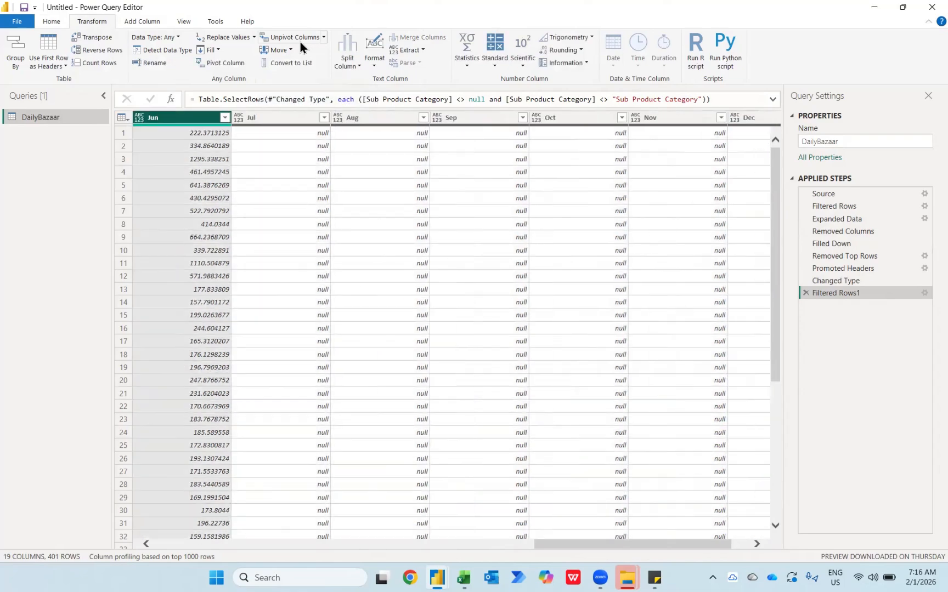
{"action": "key", "text": "Left"}
{"action": "key", "text": "Left"}
{"action": "key", "text": "Left"}
{"action": "key", "text": "Left"}
{"action": "key", "text": "Left"}
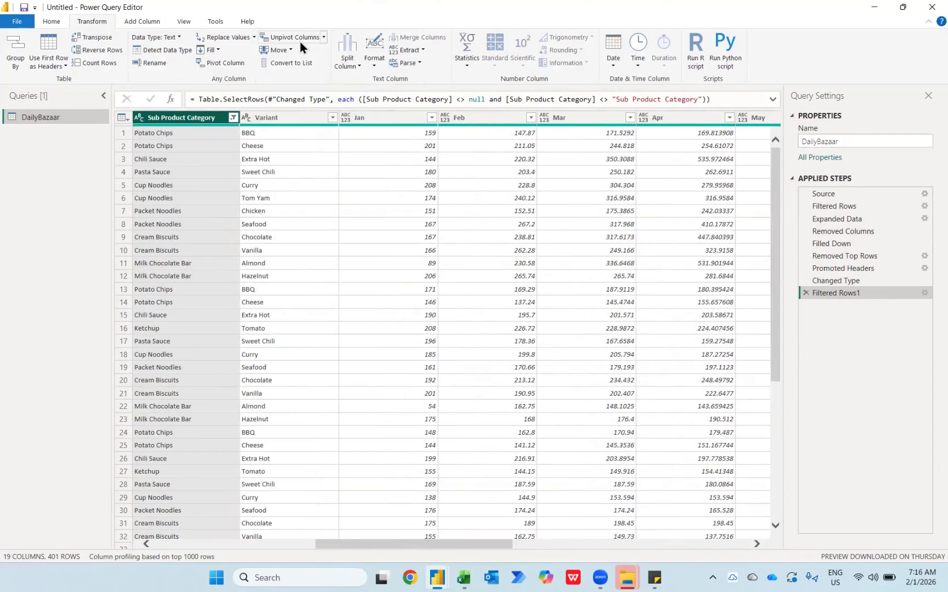
{"action": "key", "text": "Left"}
{"action": "key", "text": "Left"}
{"action": "key", "text": "Left"}
{"action": "key", "text": "Left"}
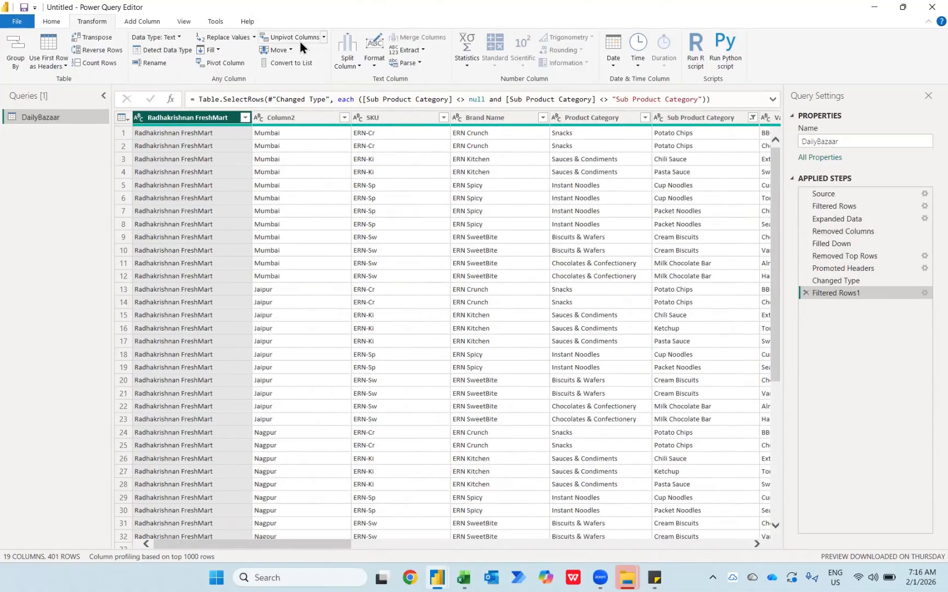
{"action": "left_click", "coordinate": [210, 116]}
{"action": "key", "text": "shift+Right"}
{"action": "key", "text": "shift+Right"}
{"action": "key", "text": "shift+Right"}
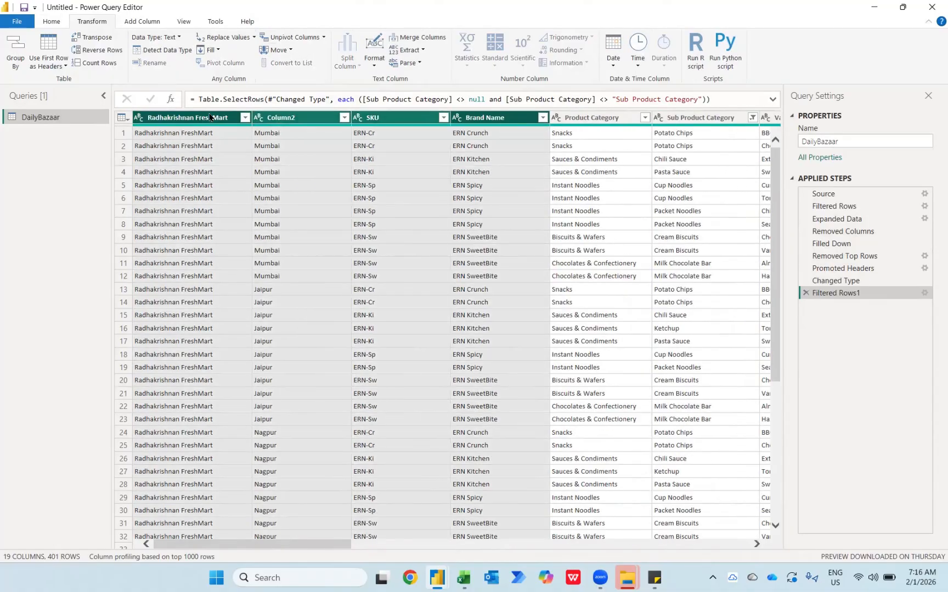
{"action": "key", "text": "shift+Right"}
{"action": "key", "text": "shift+Right"}
{"action": "key", "text": "shift+Right"}
{"action": "key", "text": "shift+Right"}
{"action": "key", "text": "shift+Left"}
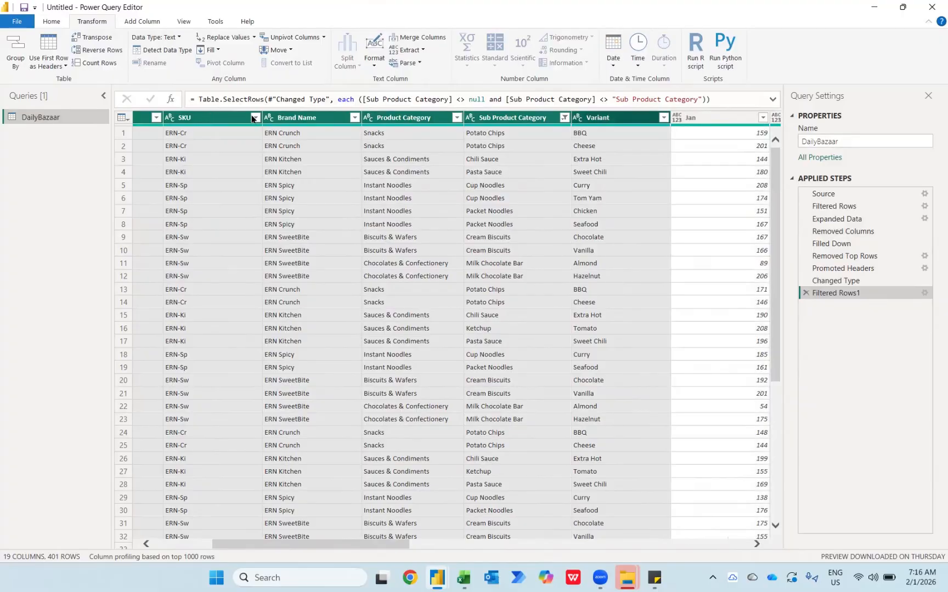
{"action": "right_click", "coordinate": [610, 124]}
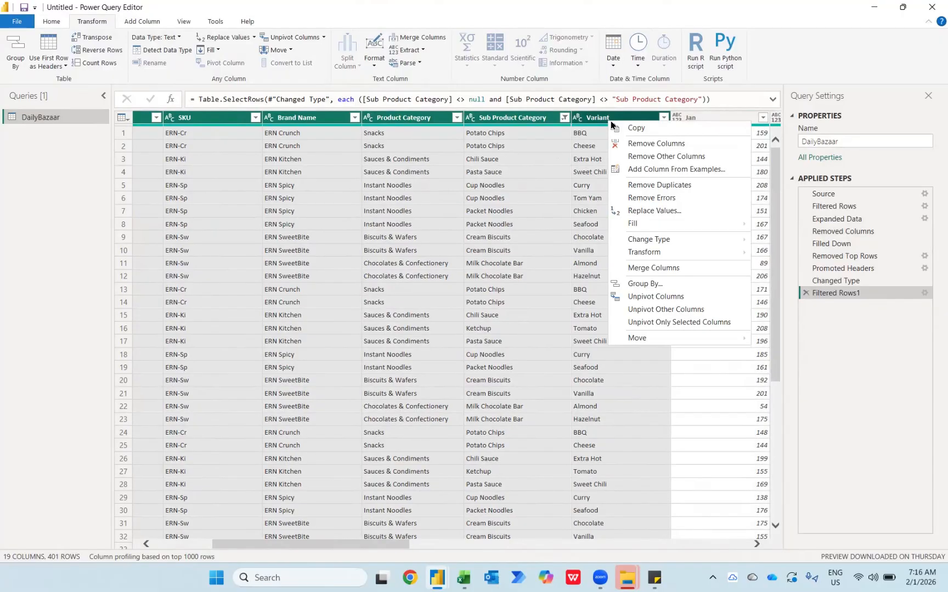
{"action": "left_click", "coordinate": [653, 309]}
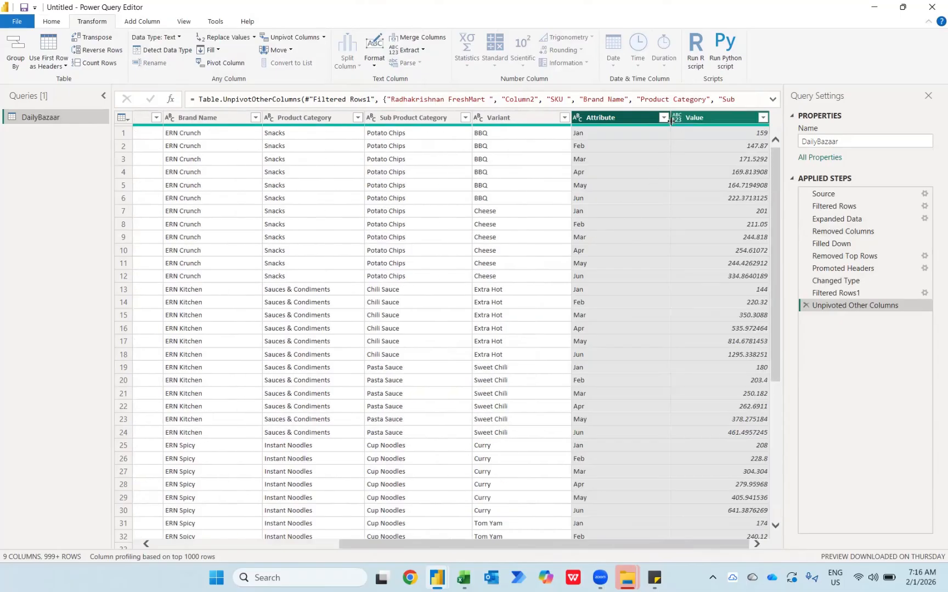
{"action": "left_click", "coordinate": [676, 118]}
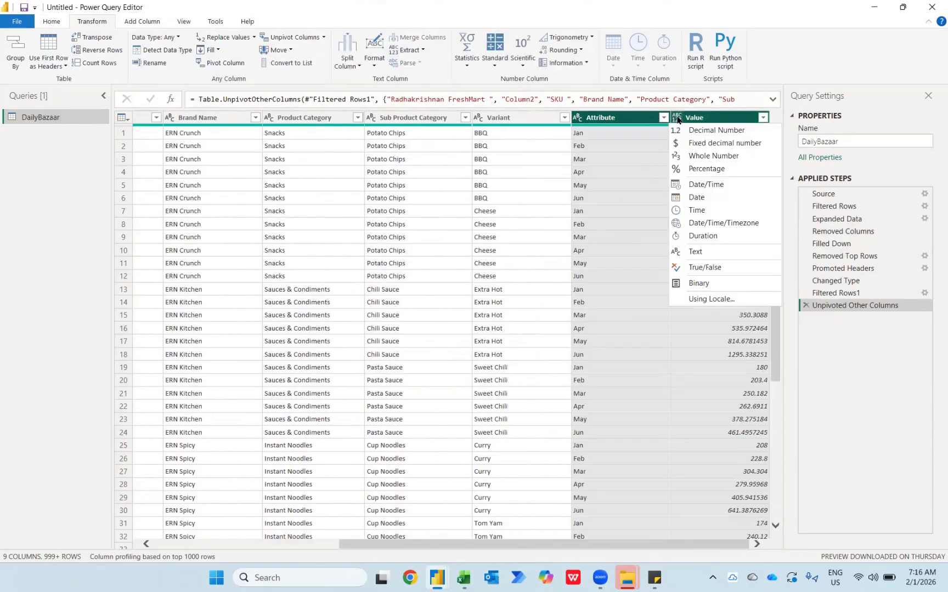
{"action": "left_click", "coordinate": [704, 158]}
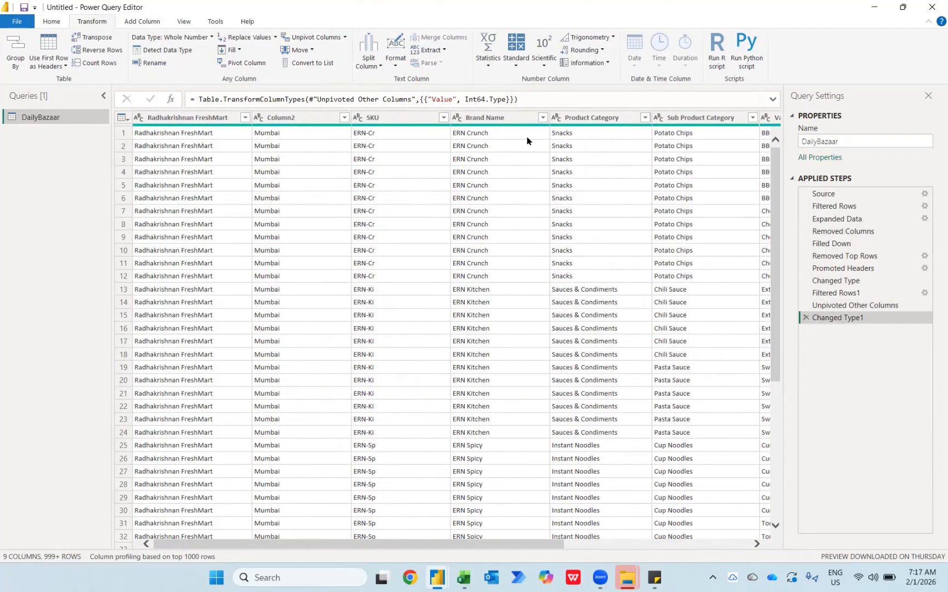
Rename the Radhakrishnan FreshMart column to Retailers and Column2 to Location
{"action": "double_click", "coordinate": [203, 118]}
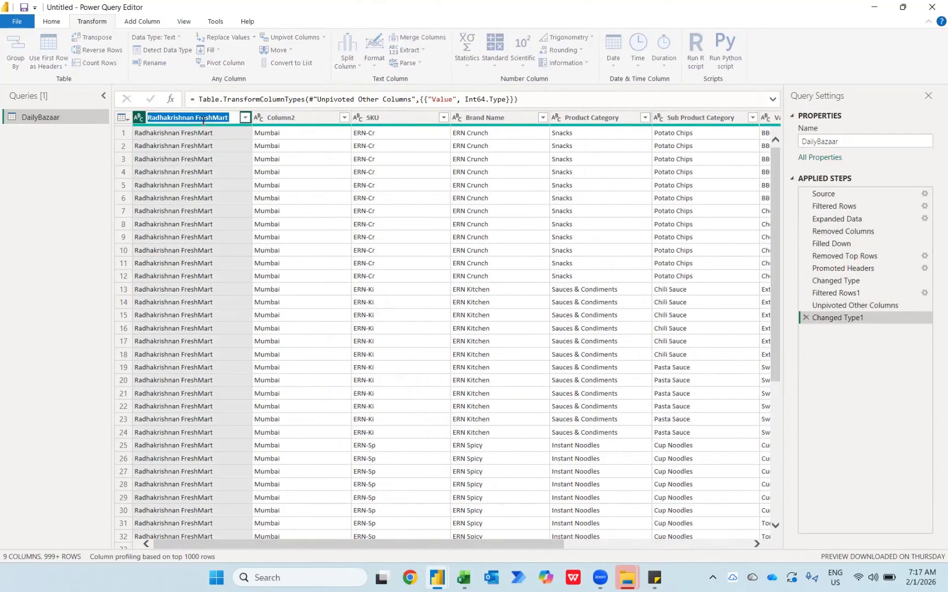
{"action": "type", "text": "Retai"}
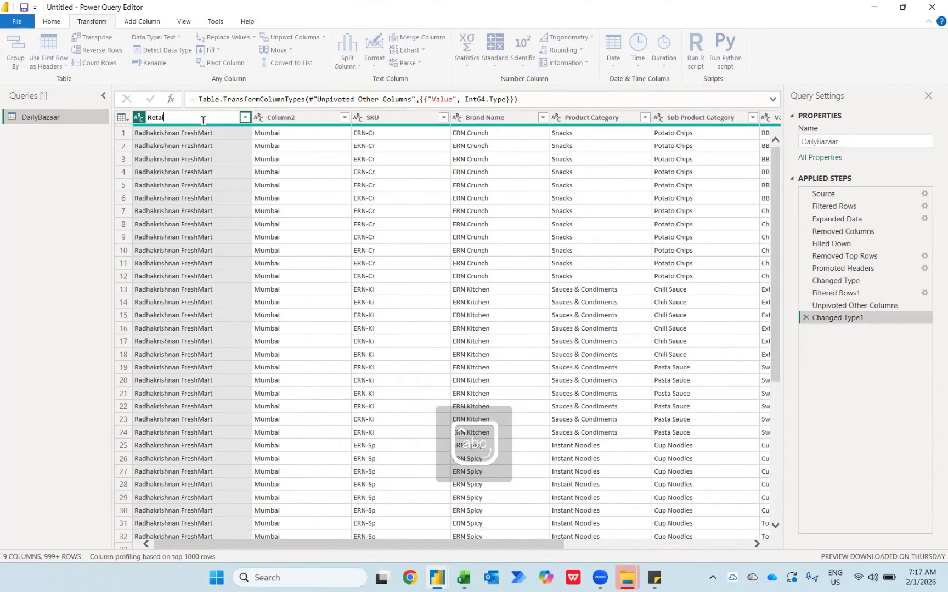
{"action": "type", "text": "lers"}
{"action": "key", "text": "Return"}
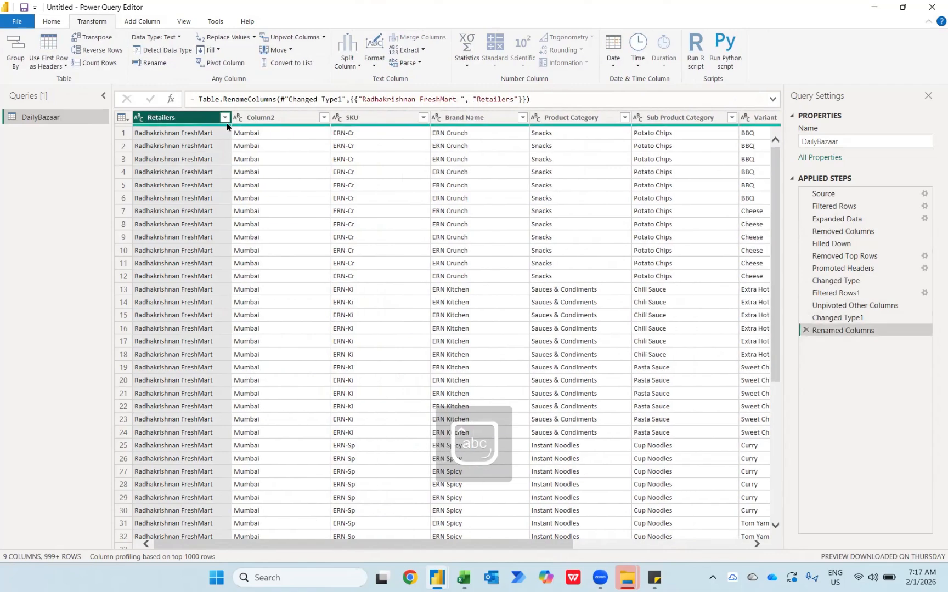
{"action": "double_click", "coordinate": [264, 118]}
{"action": "type", "text": "Lo"}
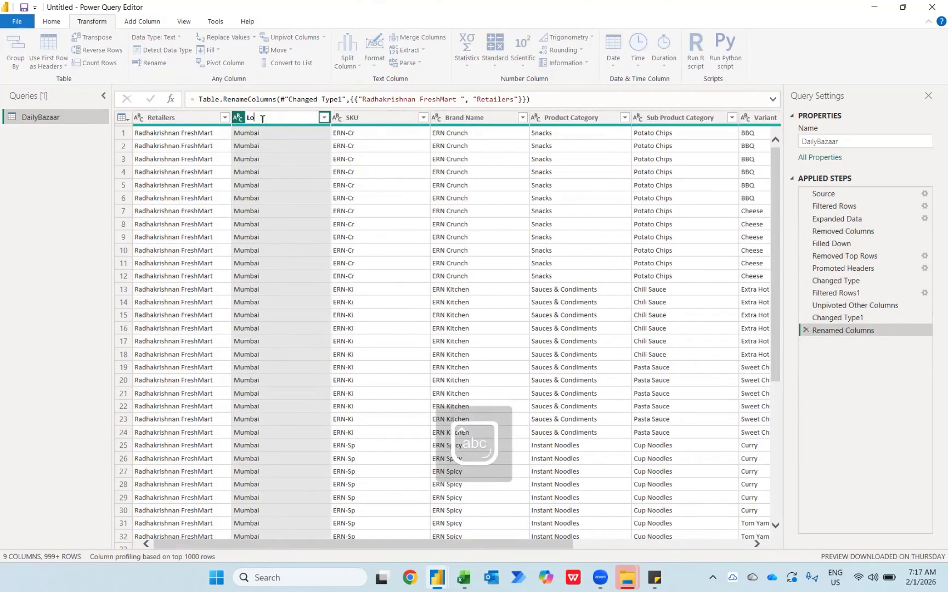
{"action": "type", "text": "cation"}
{"action": "key", "text": "Return"}
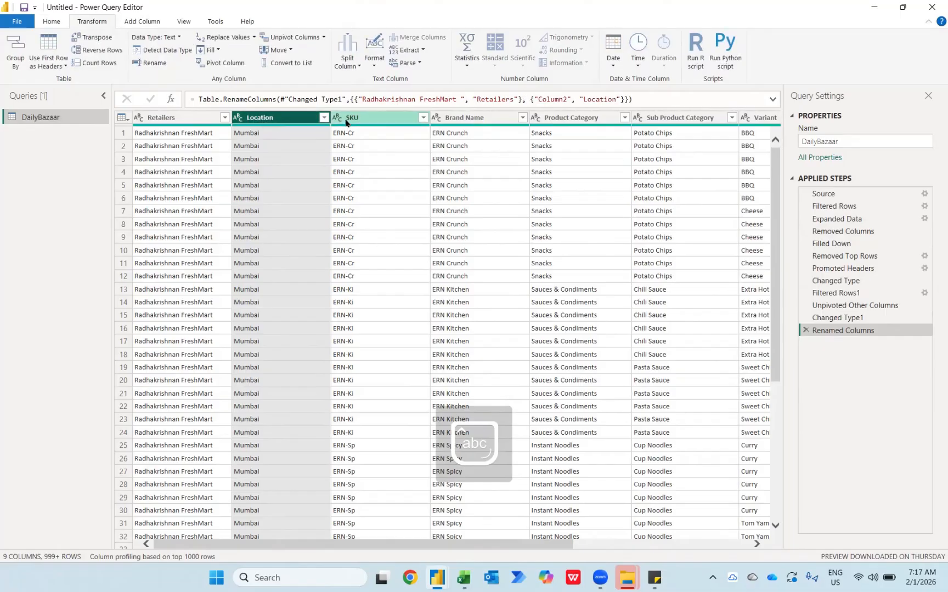
Rename the Attribute column to Months
{"action": "scroll", "coordinate": [484, 144], "scroll_direction": "right", "scroll_amount": 3}
{"action": "scroll", "coordinate": [567, 139], "scroll_direction": "right", "scroll_amount": 3}
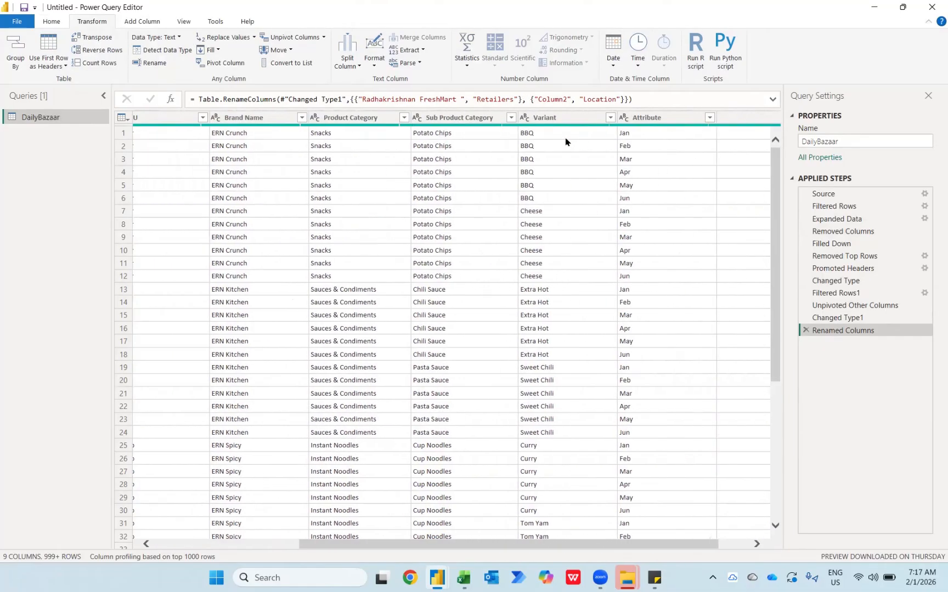
{"action": "double_click", "coordinate": [649, 117]}
{"action": "type", "text": "Mon"}
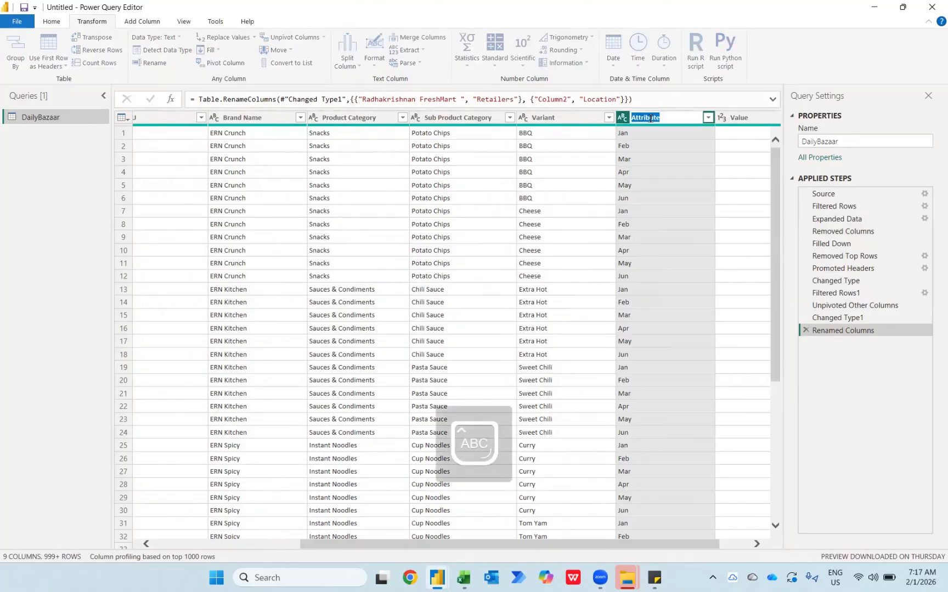
{"action": "type", "text": "ths"}
{"action": "key", "text": "Return"}
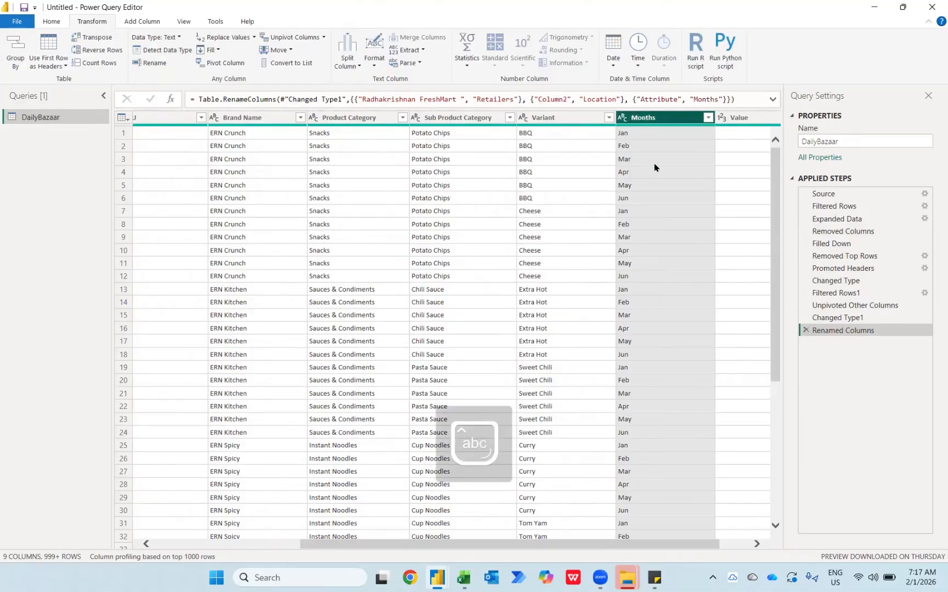
Rename the Value column to Qty Supplied
{"action": "scroll", "coordinate": [686, 117], "scroll_direction": "right", "scroll_amount": 1}
{"action": "double_click", "coordinate": [686, 116]}
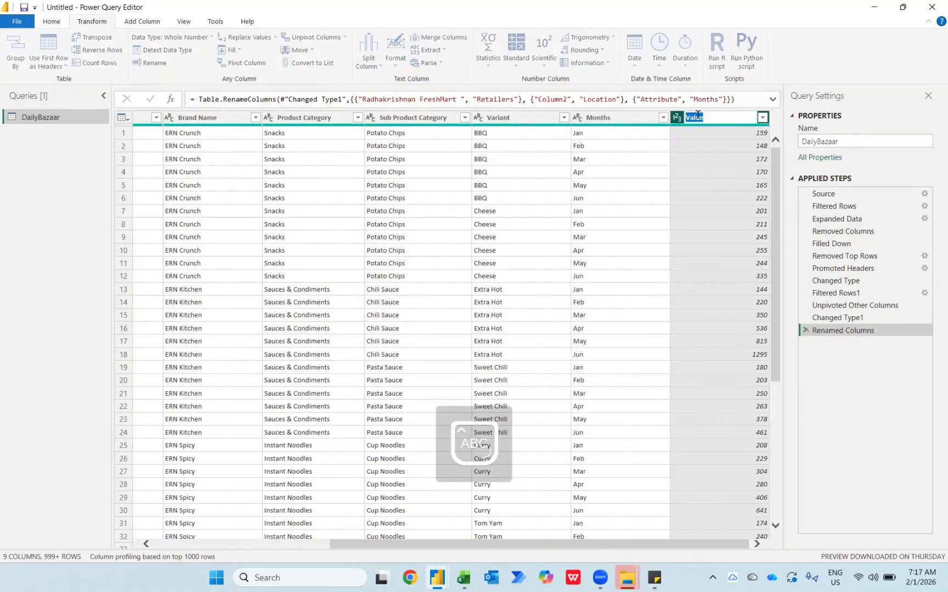
{"action": "type", "text": "Qty Supplied"}
{"action": "key", "text": "Return"}
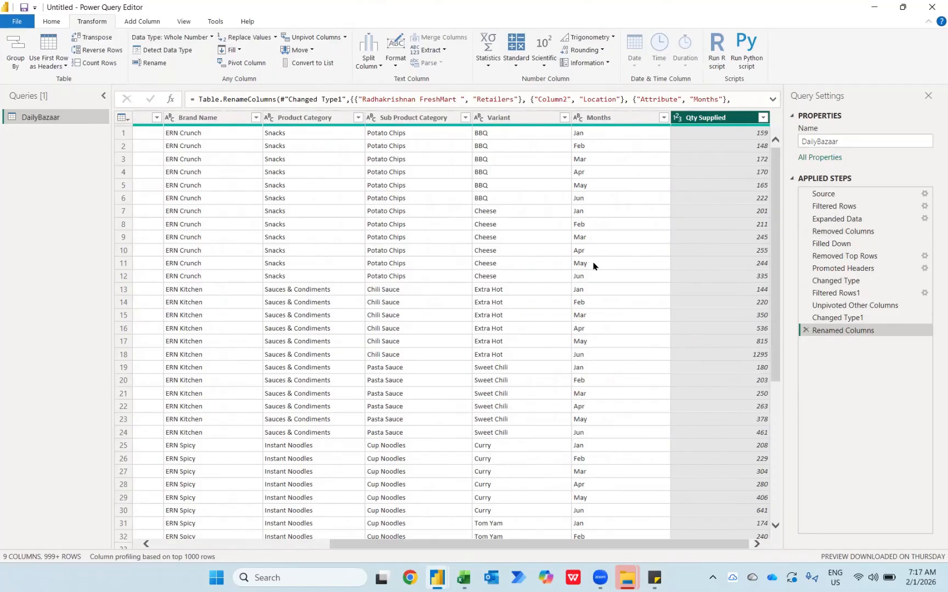
Compare the Jan to Dec month columns at the Filtered Rows1 step with the unpivoted table at the Renamed Columns step
{"action": "left_click", "coordinate": [843, 294]}
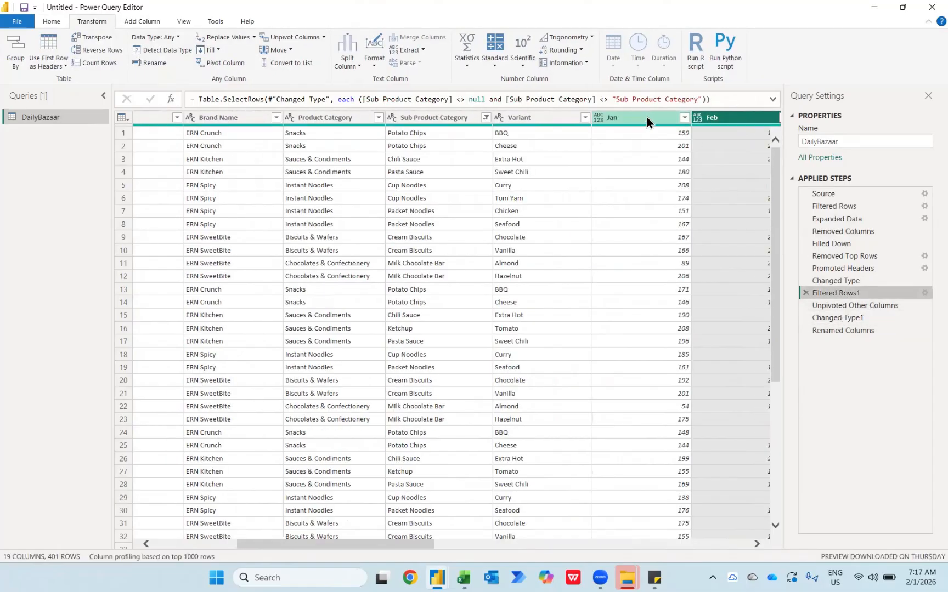
{"action": "left_click", "coordinate": [644, 119]}
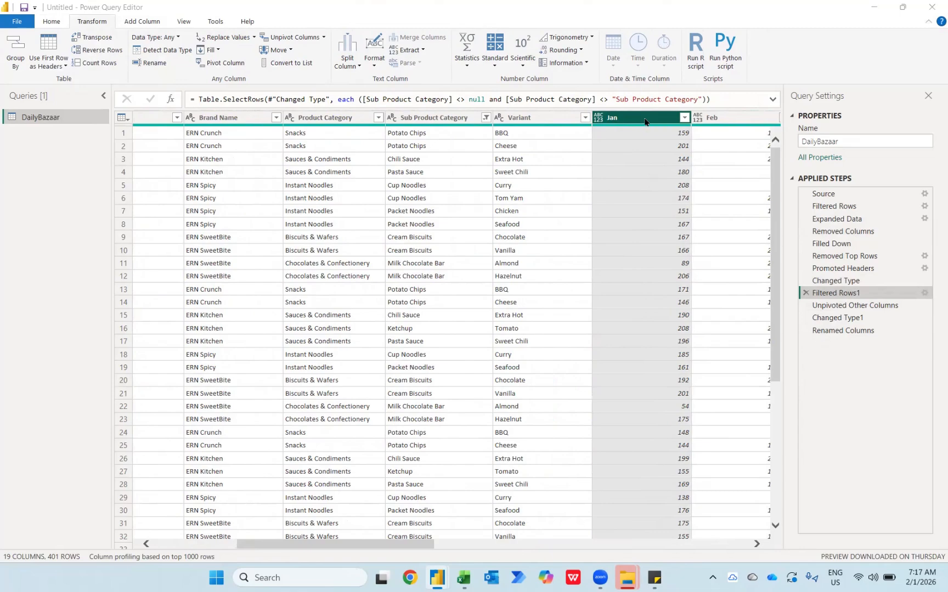
{"action": "key", "text": "ctrl+g"}
{"action": "left_click", "coordinate": [399, 367]}
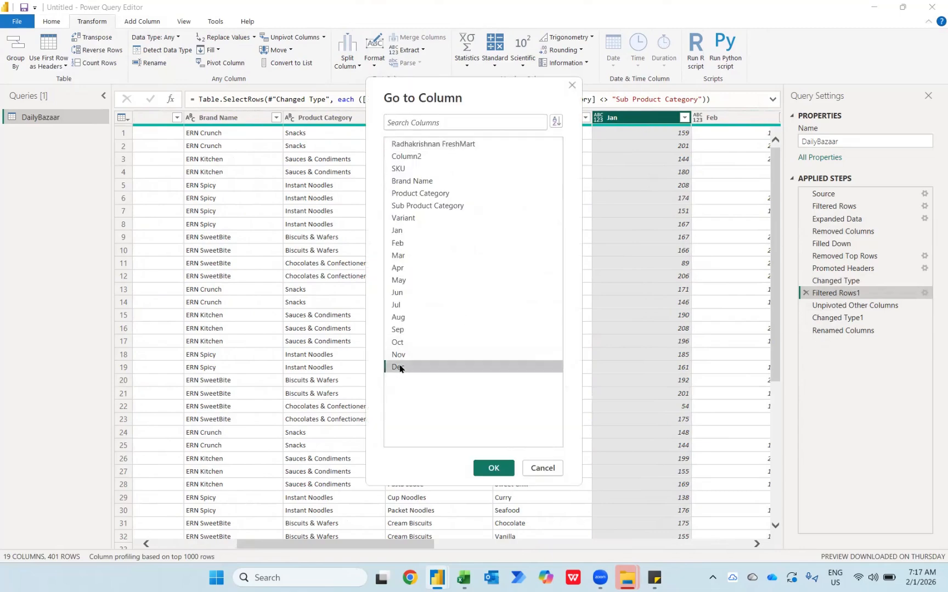
{"action": "left_click", "coordinate": [491, 469]}
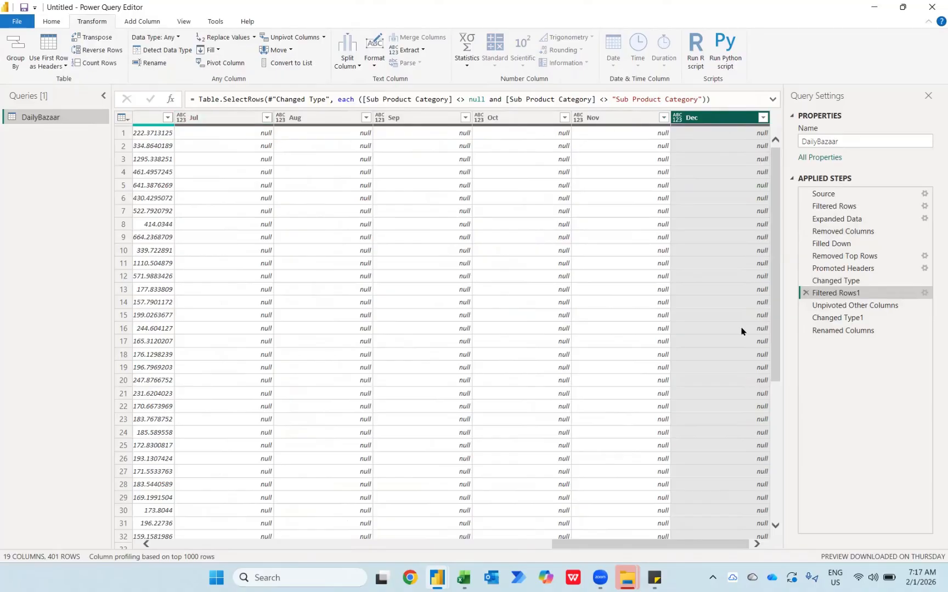
{"action": "left_click", "coordinate": [835, 332]}
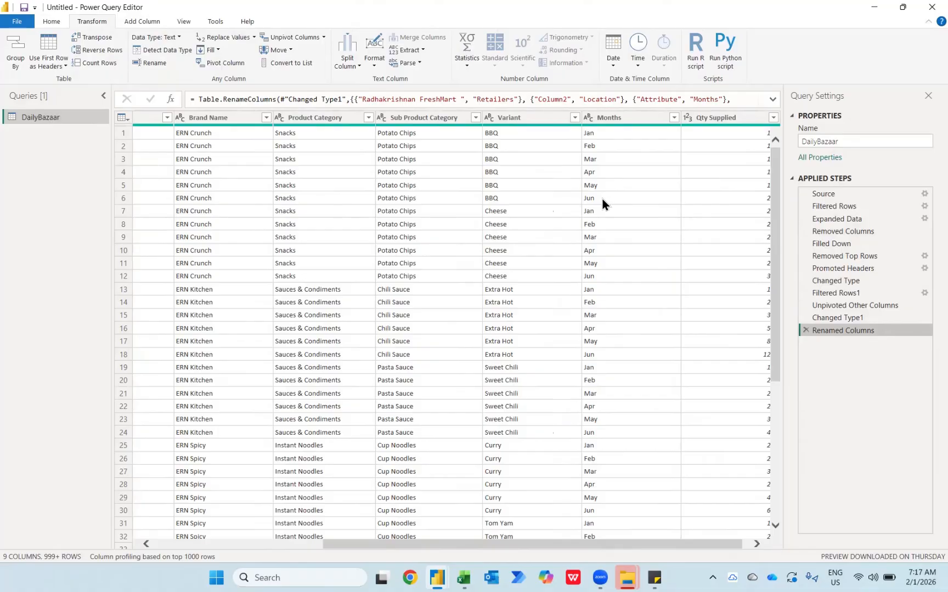
{"action": "left_click", "coordinate": [829, 292]}
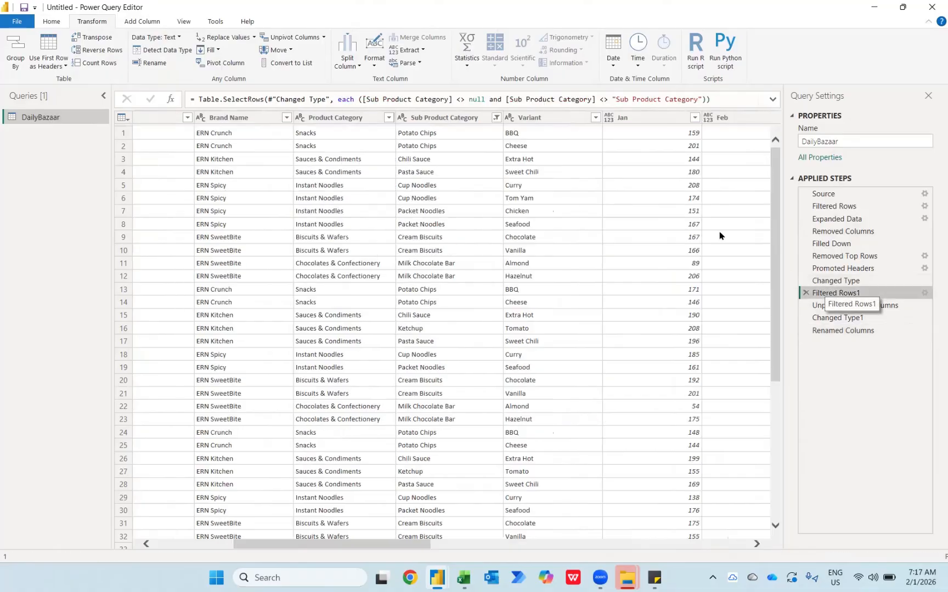
{"action": "scroll", "coordinate": [656, 214], "scroll_direction": "right", "scroll_amount": 10}
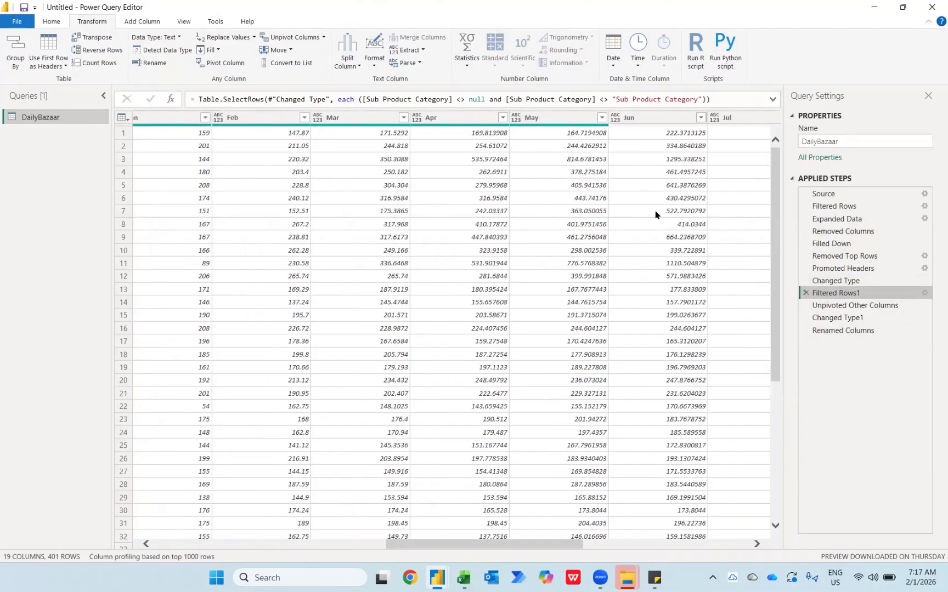
{"action": "scroll", "coordinate": [656, 214], "scroll_direction": "right", "scroll_amount": 3}
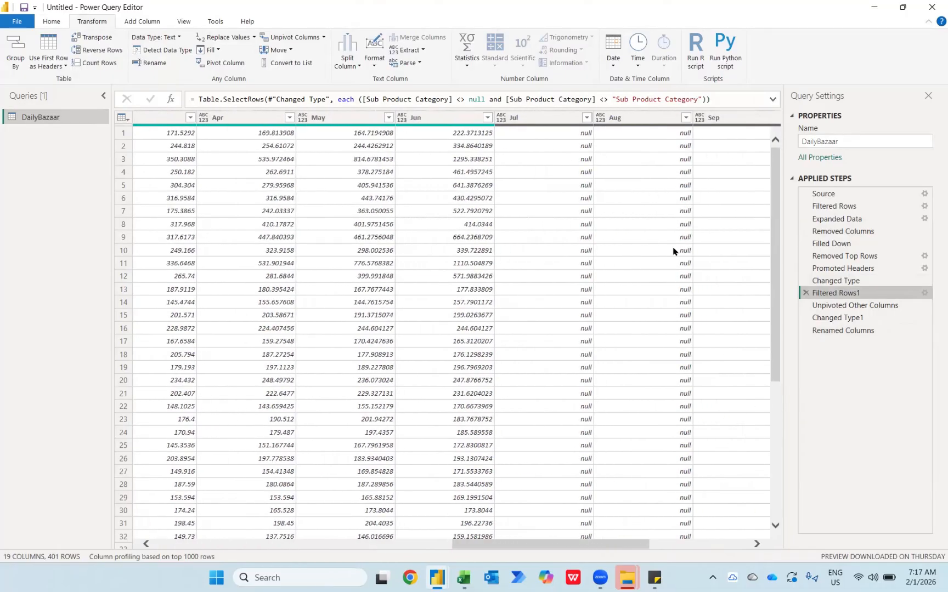
Switch to the June revenue workbook in Excel and examine the Jul to Dec cells of the Mumbai block on the QuickShop FoodMart sheet
{"action": "key", "text": "alt+Tab"}
{"action": "key", "text": "alt+Tab"}
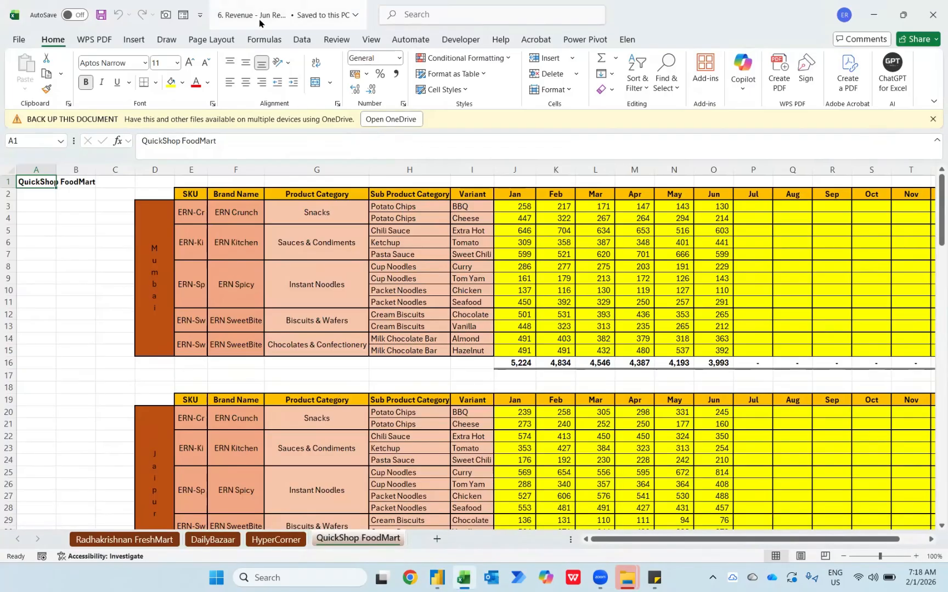
{"action": "scroll", "coordinate": [769, 201], "scroll_direction": "right", "scroll_amount": 2}
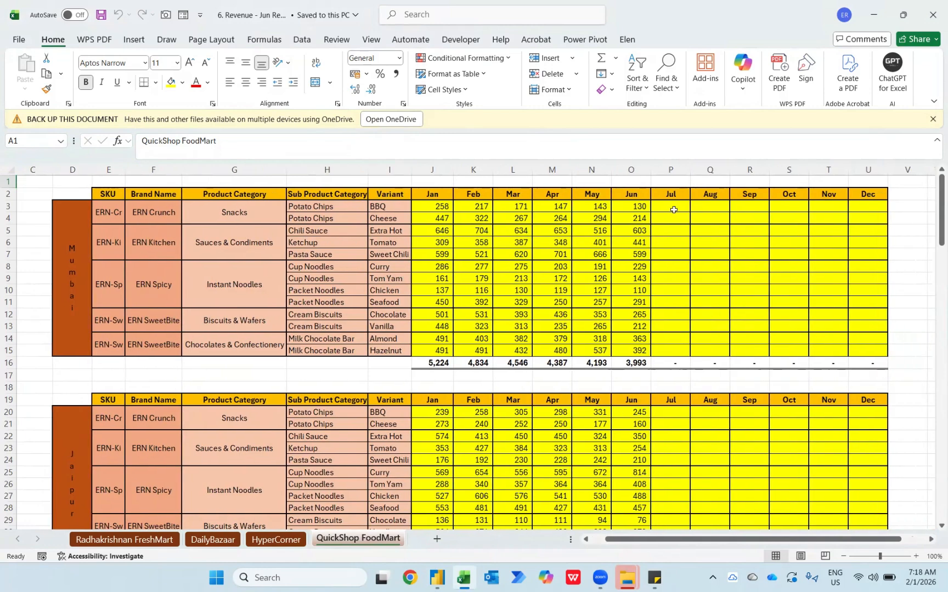
{"action": "left_click", "coordinate": [669, 210]}
{"action": "left_click_drag", "start_coordinate": [670, 210], "coordinate": [869, 345]}
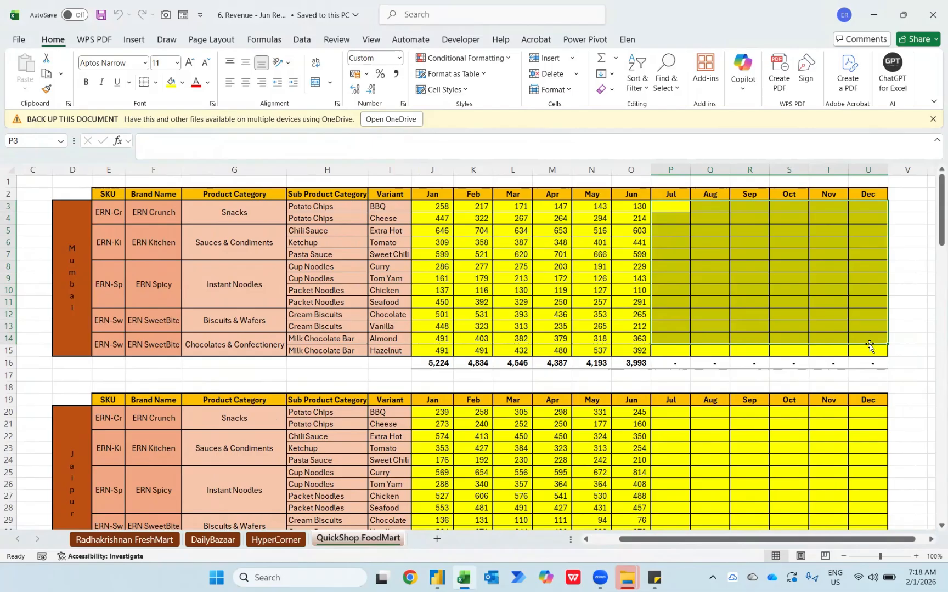
{"action": "key", "text": "alt+Tab"}
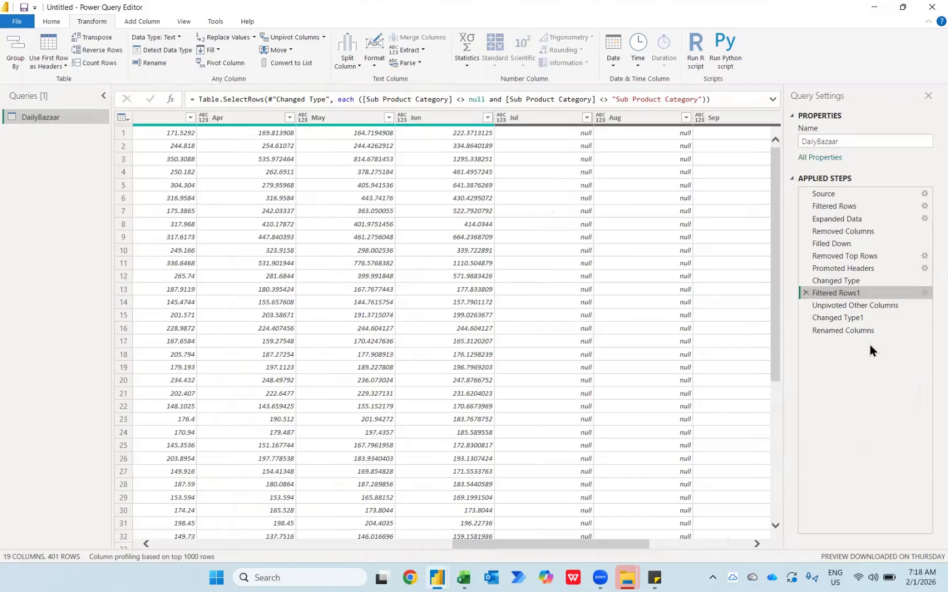
Rename the DailyBazaar query as Sales Report with all applied steps in effect, and close and apply the query changes
{"action": "left_click", "coordinate": [852, 332]}
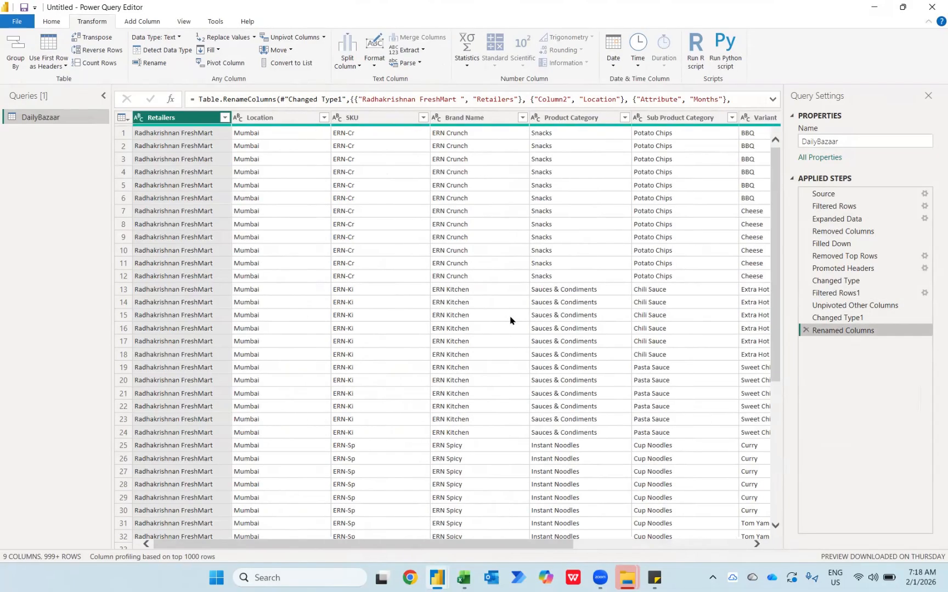
{"action": "left_click", "coordinate": [850, 141]}
{"action": "double_click", "coordinate": [850, 141]}
{"action": "type", "text": "S"}
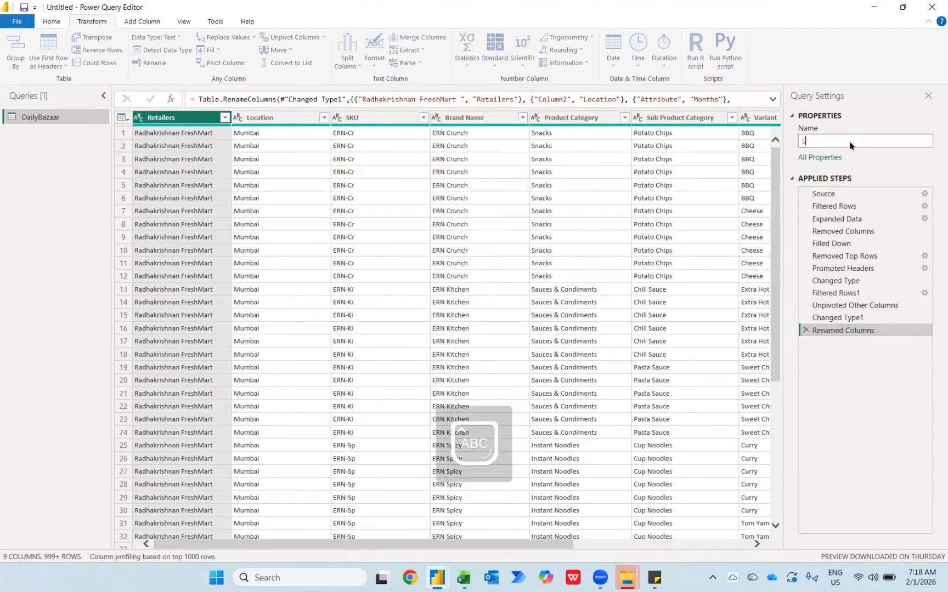
{"action": "type", "text": "ales Report"}
{"action": "key", "text": "Return"}
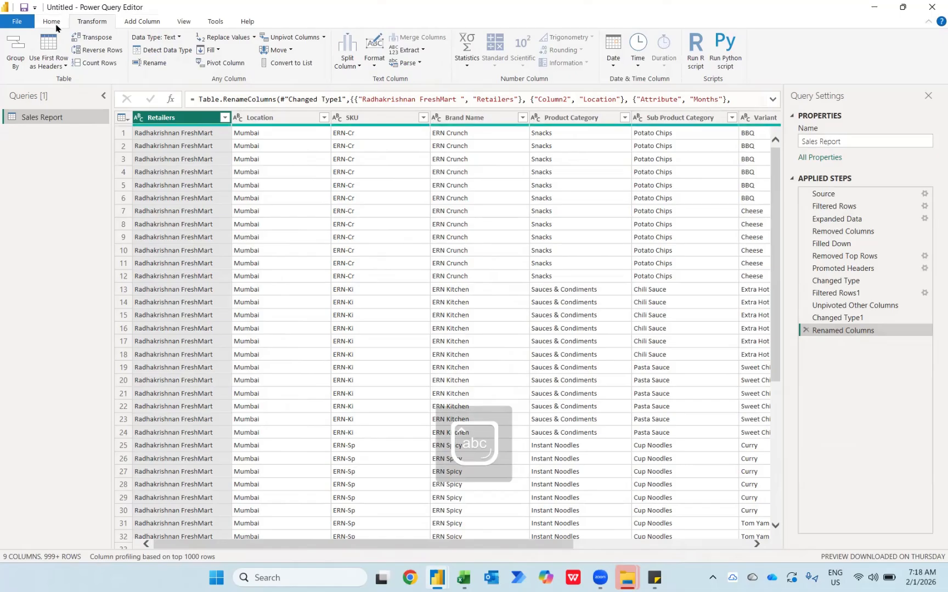
{"action": "left_click", "coordinate": [55, 24]}
{"action": "left_click", "coordinate": [15, 44]}
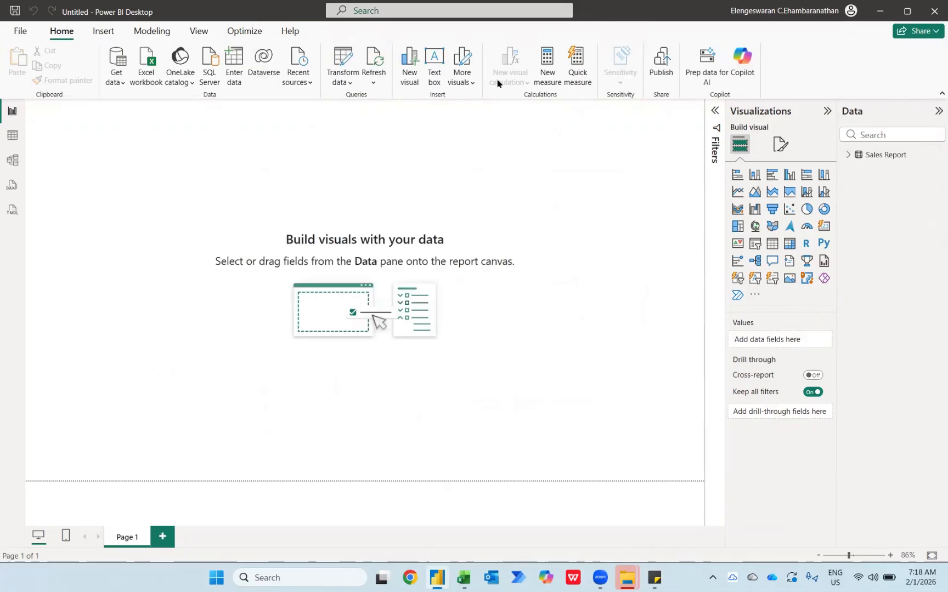
Create a table visual on Page 1 with the Months and Qty Supplied fields from Sales Report
{"action": "left_click", "coordinate": [848, 156]}
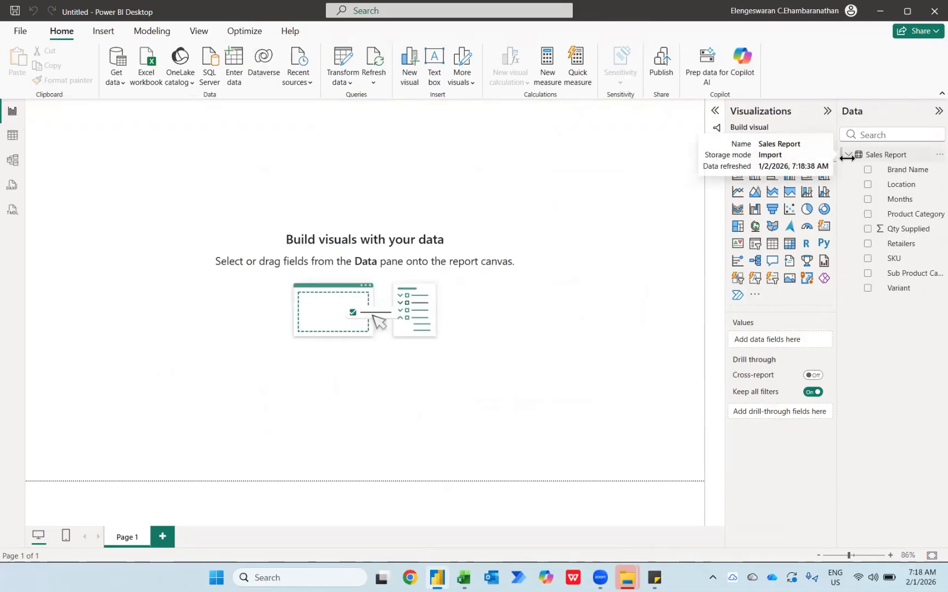
{"action": "left_click", "coordinate": [867, 200]}
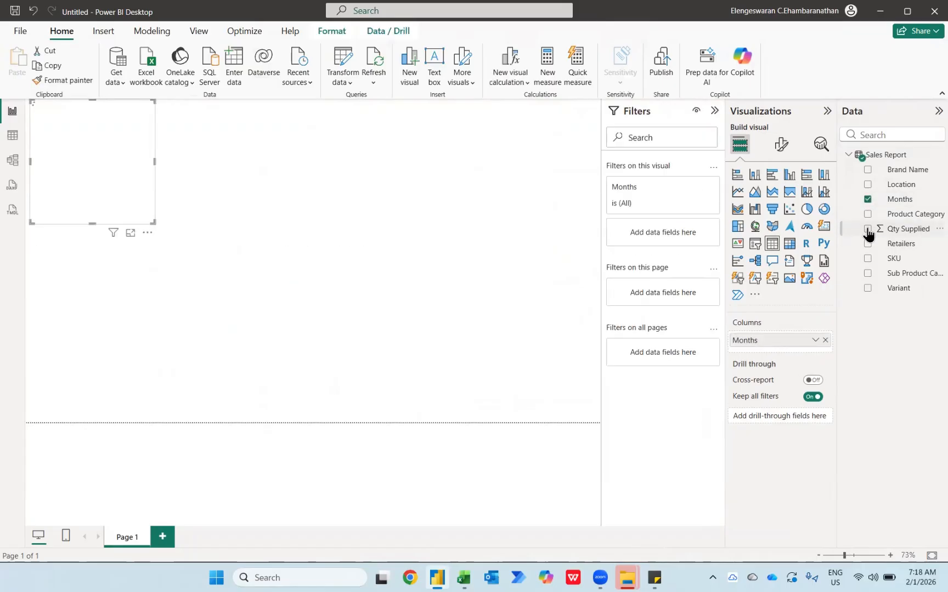
{"action": "left_click", "coordinate": [868, 229]}
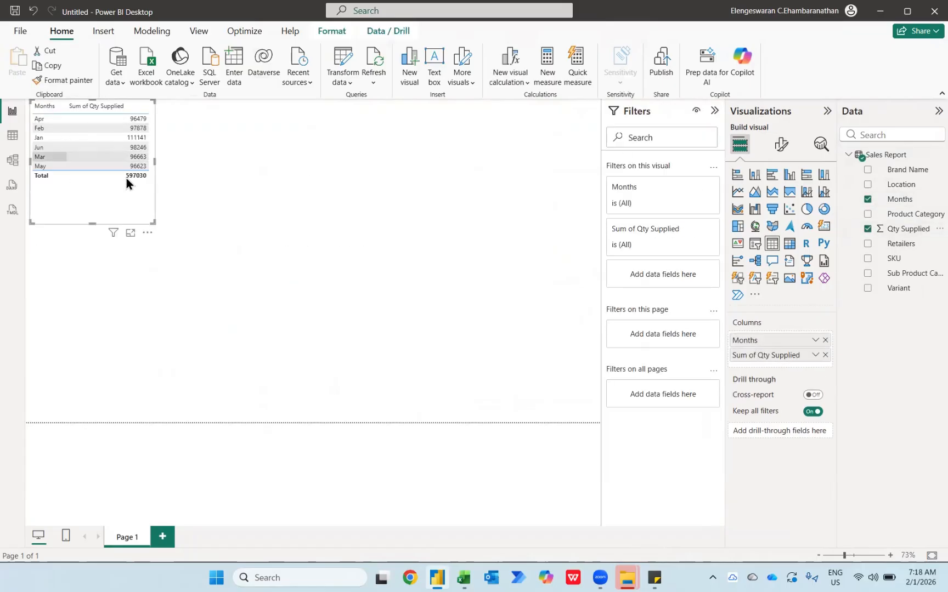
Set the font size of the table visual's values to 20
{"action": "left_click", "coordinate": [781, 144]}
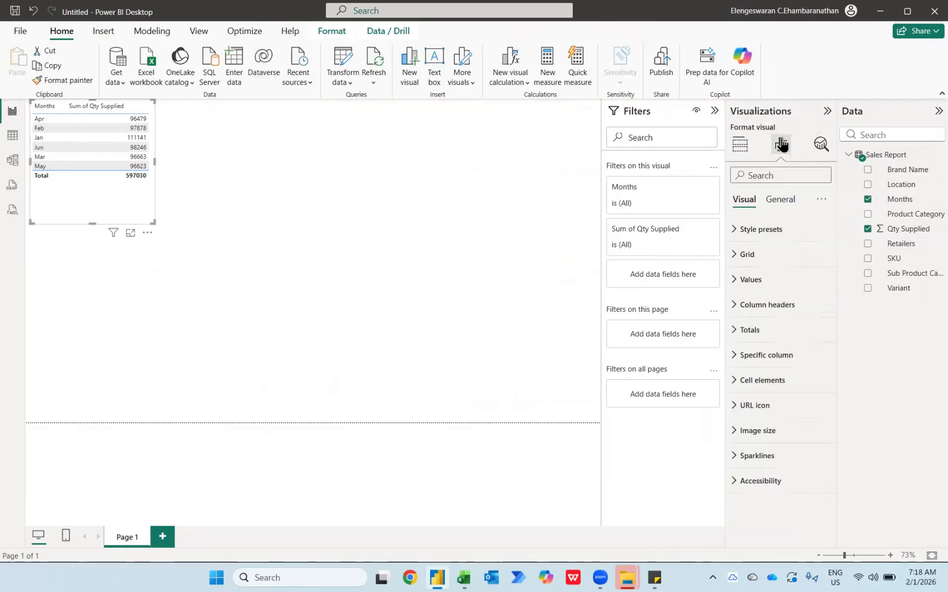
{"action": "left_click", "coordinate": [737, 284]}
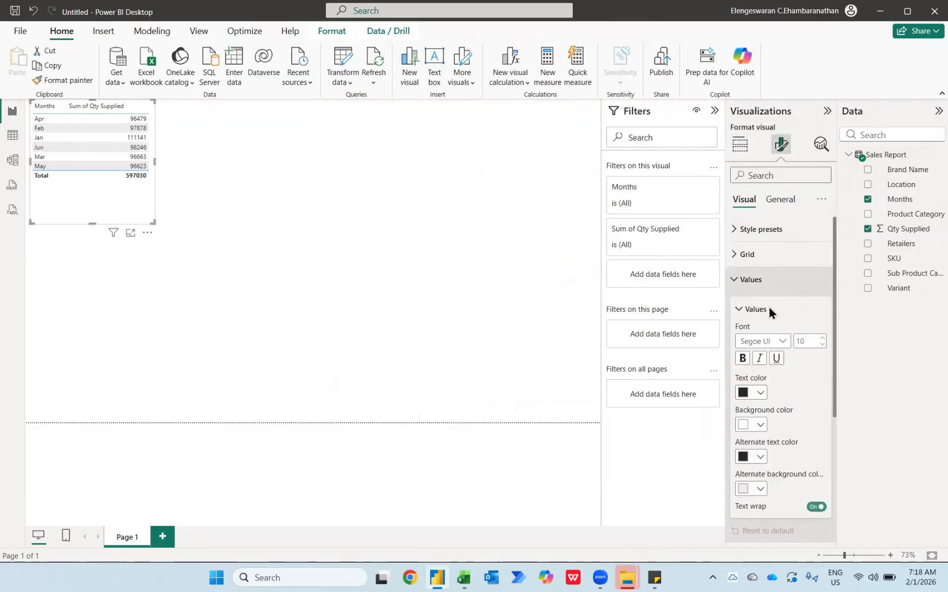
{"action": "left_click", "coordinate": [812, 341]}
{"action": "type", "text": "20"}
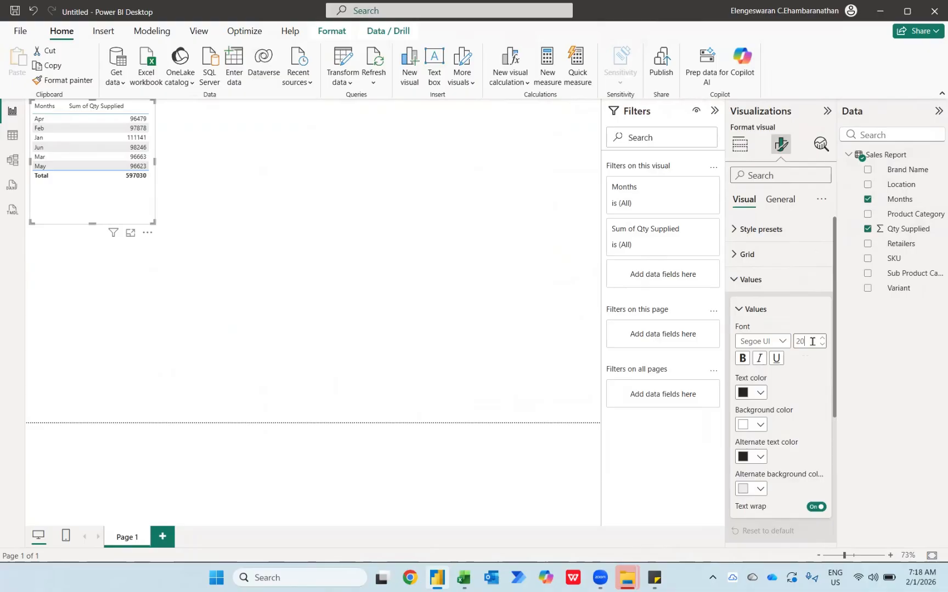
{"action": "left_click", "coordinate": [745, 280]}
Set the font size of the table's column headers to 20 and enlarge the visual to fit all its rows and columns
{"action": "left_click", "coordinate": [746, 306]}
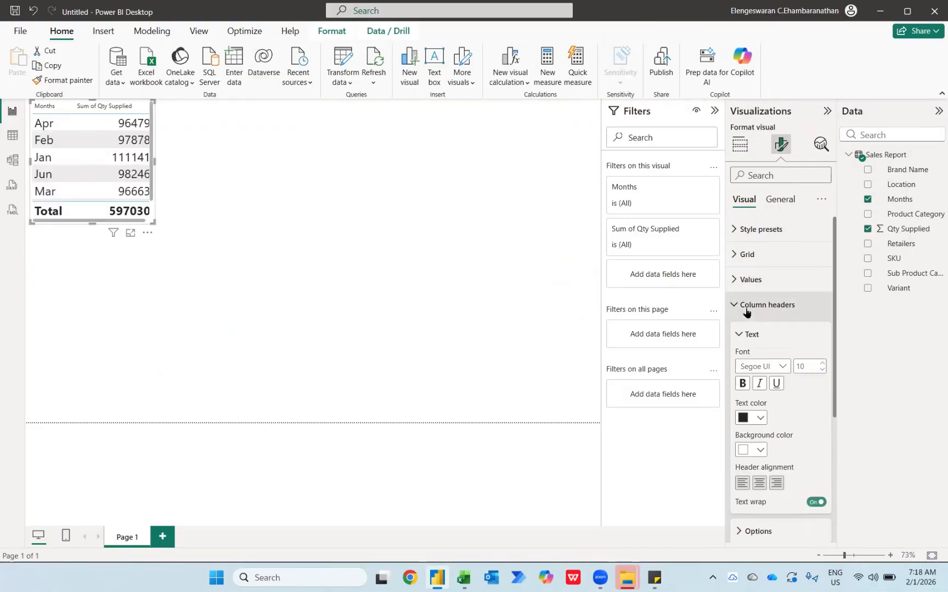
{"action": "left_click", "coordinate": [810, 366]}
{"action": "type", "text": "20"}
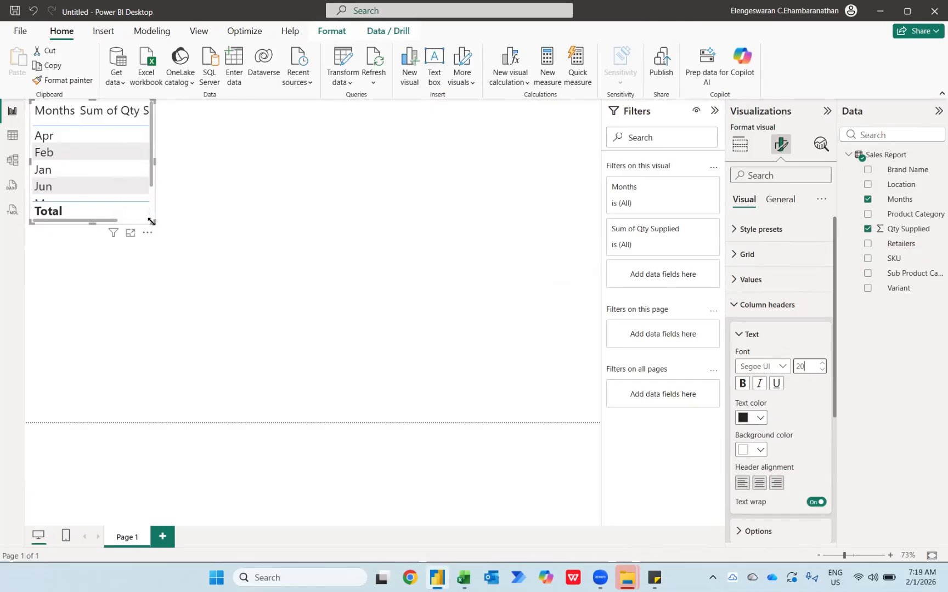
{"action": "left_click_drag", "start_coordinate": [151, 221], "coordinate": [330, 397]}
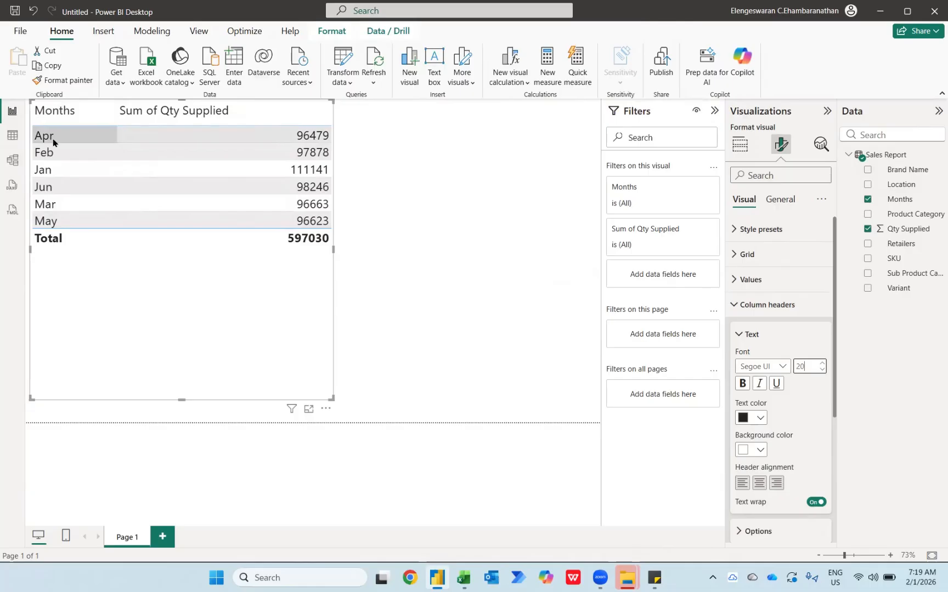
Switch to the June revenue workbook in Excel and, on the QuickShop FoodMart sheet, fill A3:A14 with the month series from Jan to Dec
{"action": "mouse_move", "coordinate": [463, 577]}
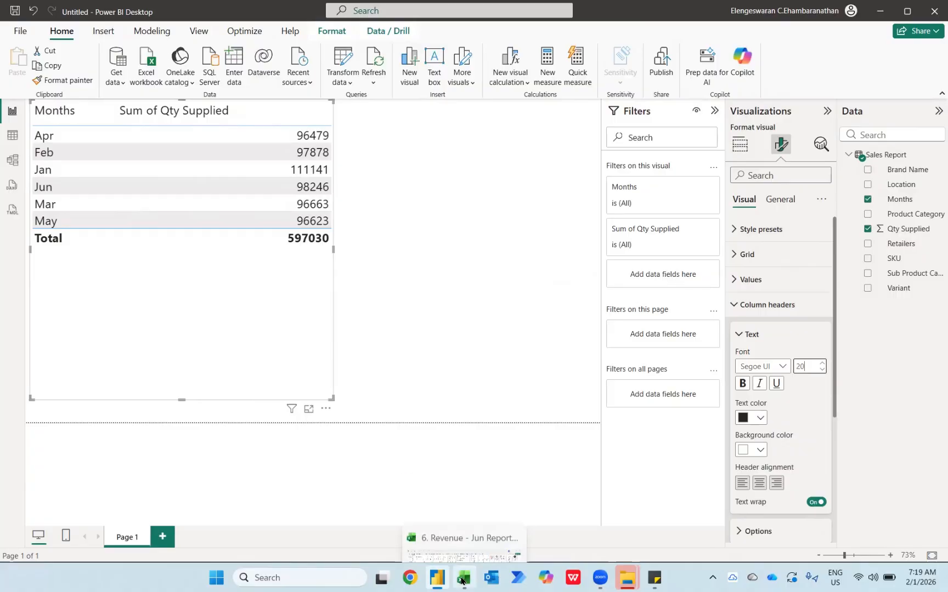
{"action": "left_click", "coordinate": [459, 535]}
{"action": "key", "text": "ctrl+Home"}
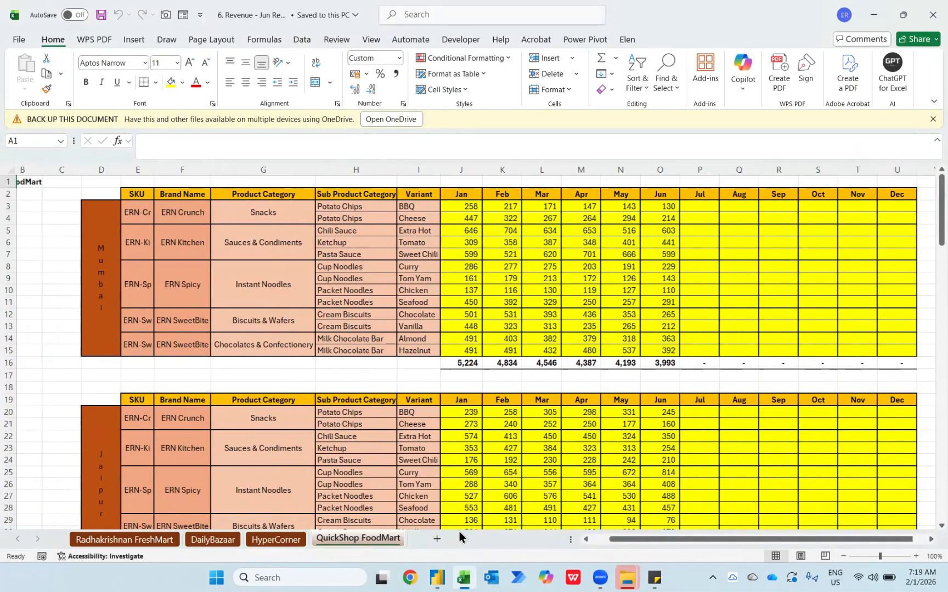
{"action": "key", "text": "Down"}
{"action": "key", "text": "Down"}
{"action": "type", "text": "Jan"}
{"action": "key", "text": "Return"}
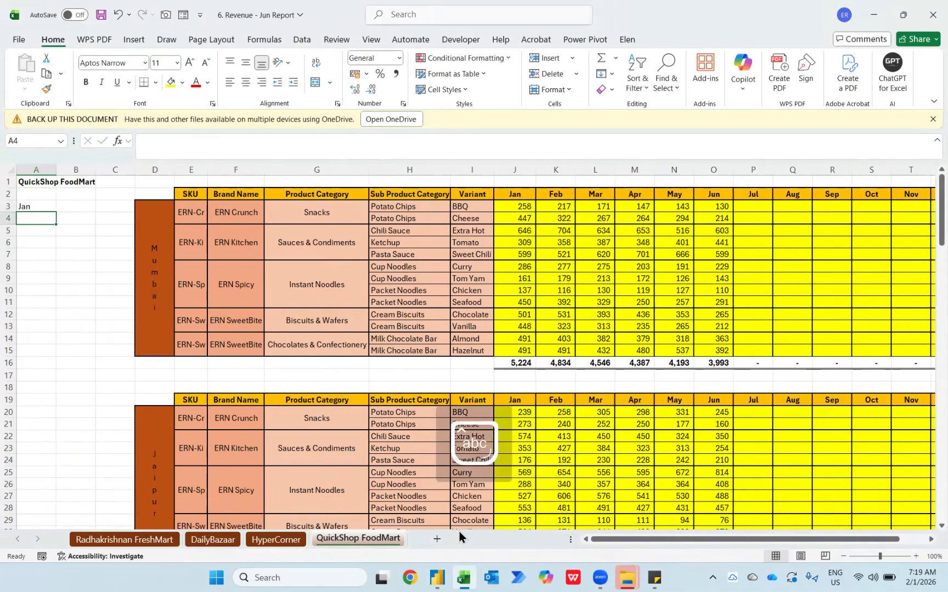
{"action": "key", "text": "Up"}
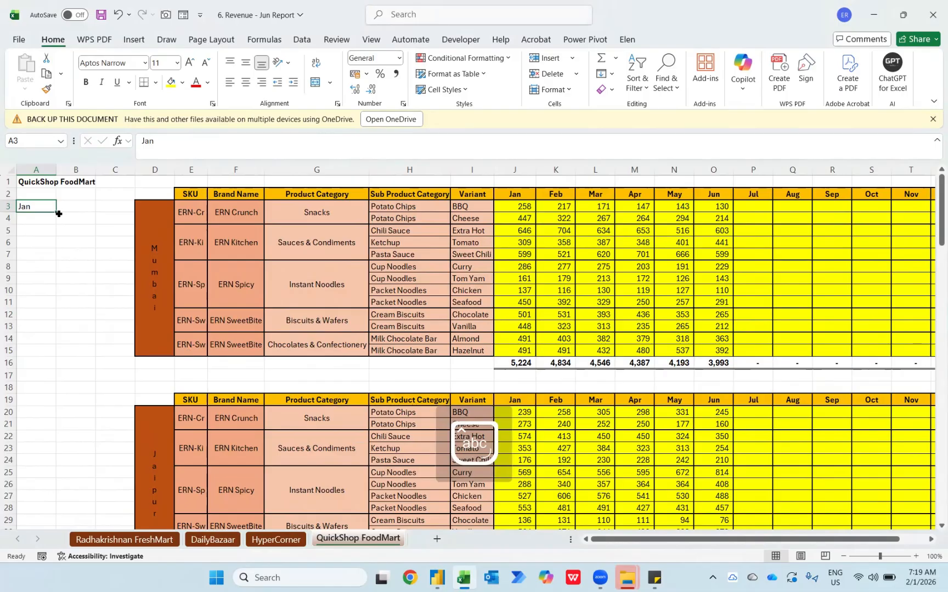
{"action": "left_click_drag", "start_coordinate": [56, 212], "coordinate": [63, 353]}
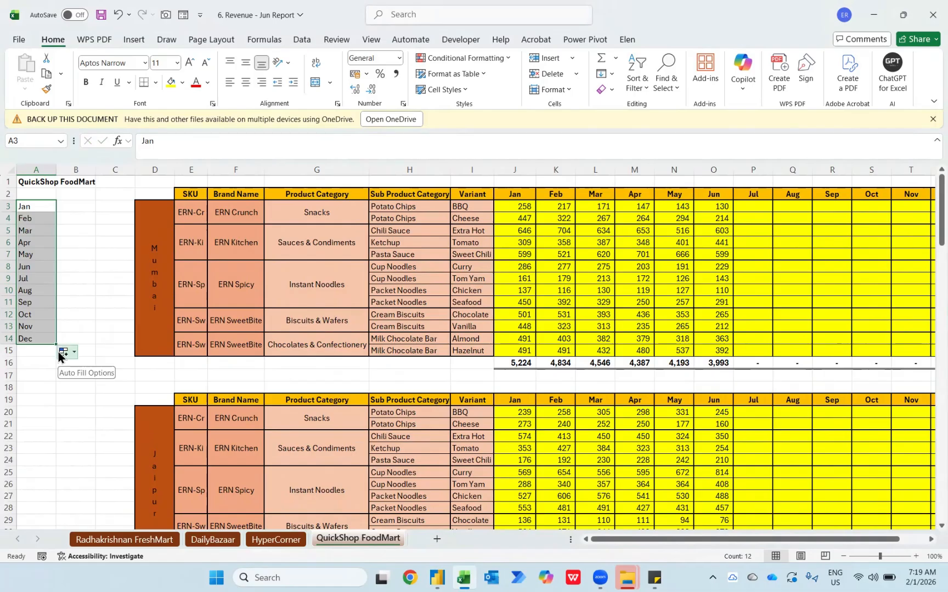
{"action": "left_click", "coordinate": [33, 206]}
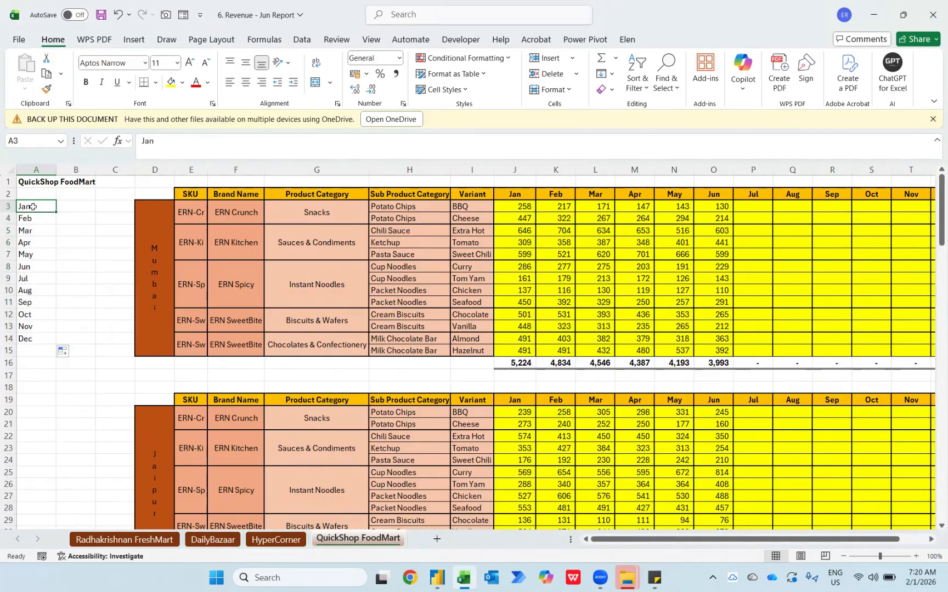
On the QuickShop FoodMart sheet, enter Apr in A17 and fill the month series down to Jul in A20
{"action": "left_click", "coordinate": [35, 378]}
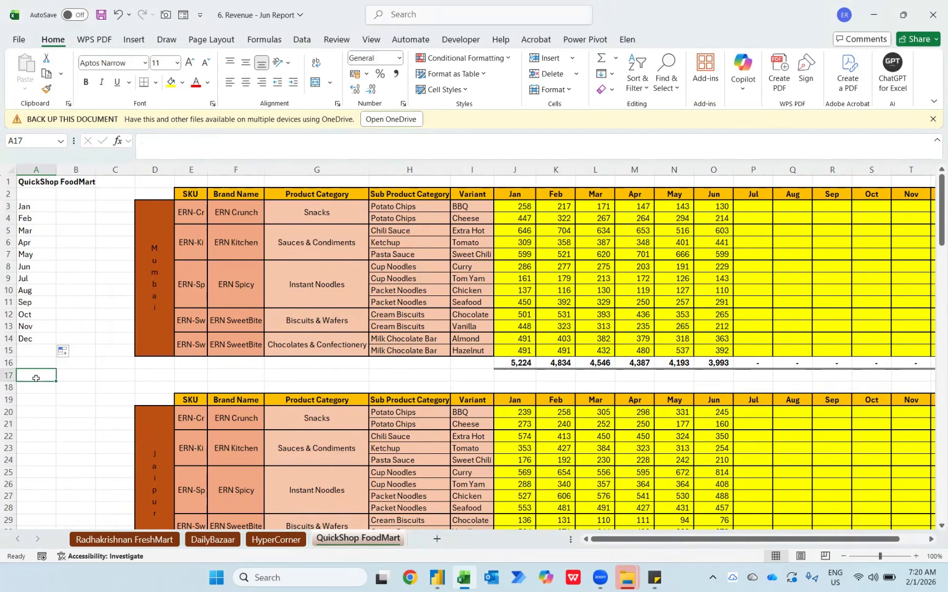
{"action": "type", "text": "Apr"}
{"action": "key", "text": "ctrl+Return"}
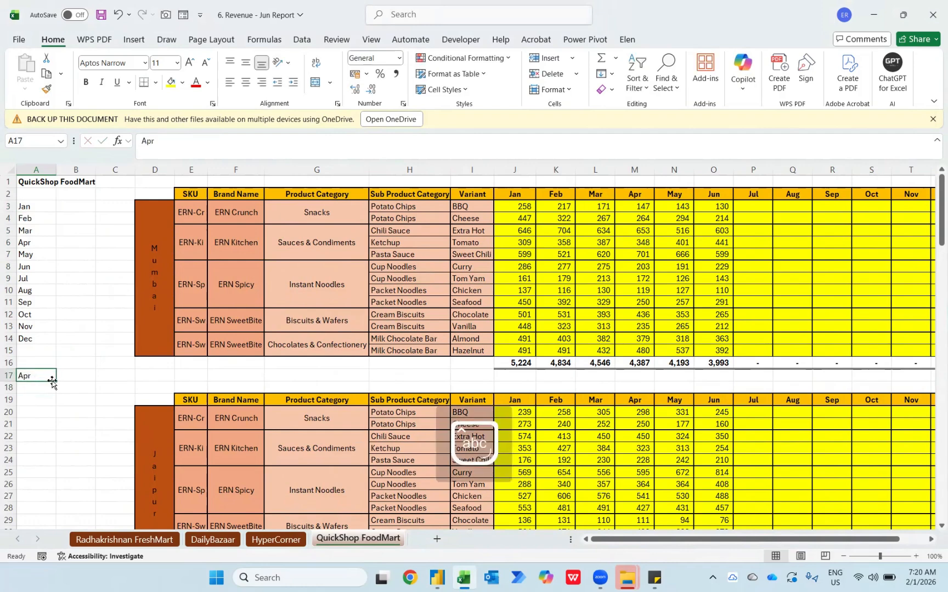
{"action": "left_click_drag", "start_coordinate": [52, 380], "coordinate": [51, 414]}
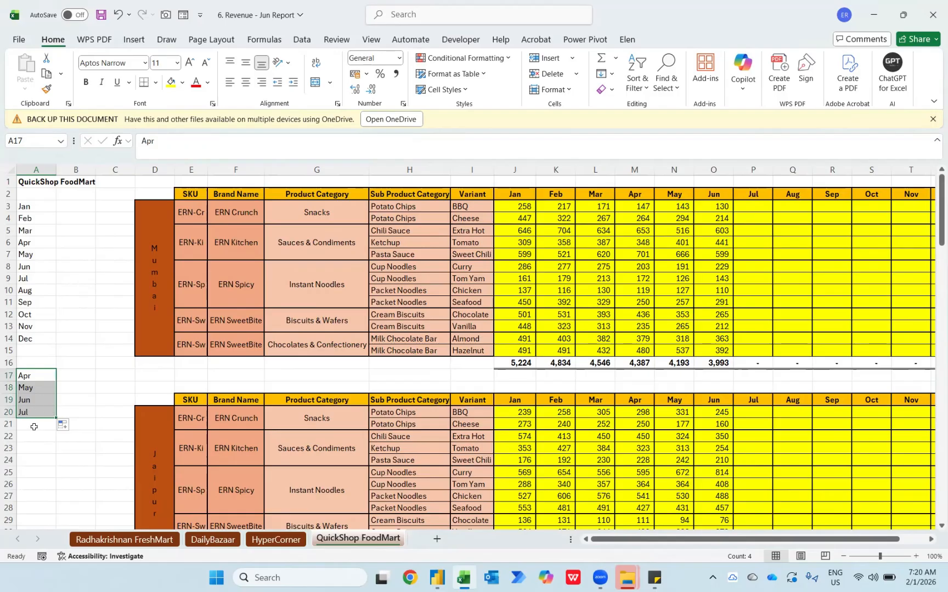
Switch back to Power BI Desktop and open the Sales Report query in the Power Query Editor
{"action": "key", "text": "alt+Tab"}
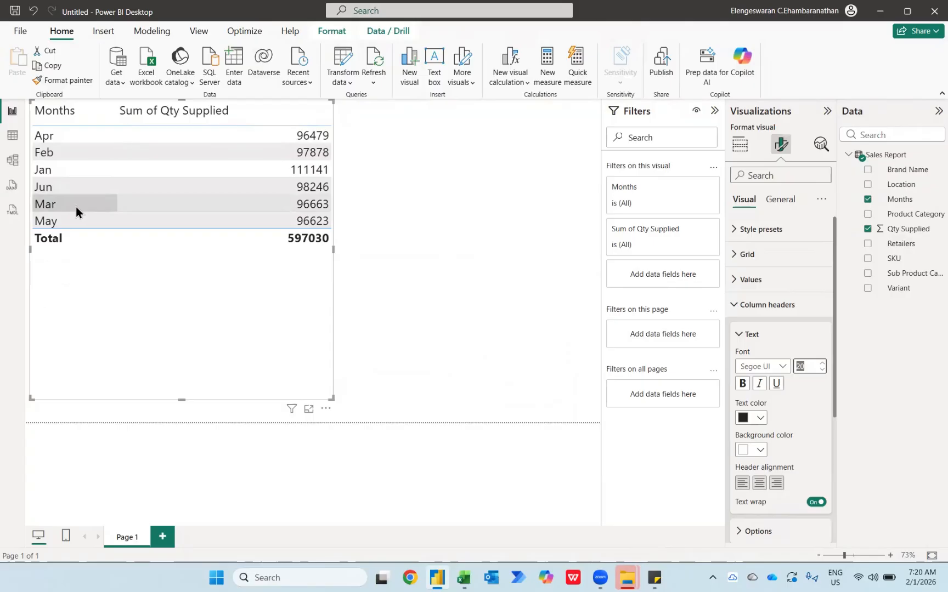
{"action": "left_click", "coordinate": [352, 58]}
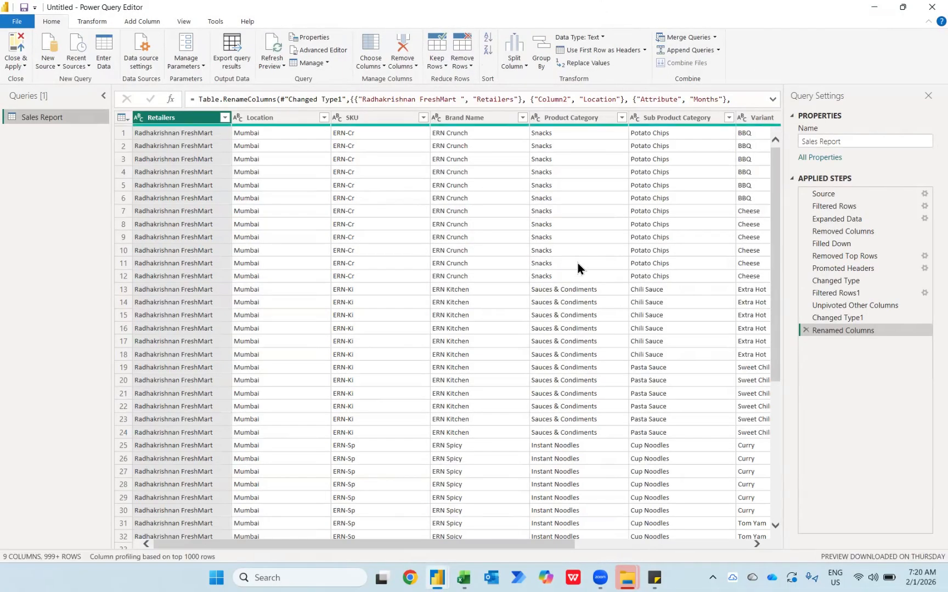
Try adding an index column starting at 0 to the Sales Report query, and remove that applied step
{"action": "scroll", "coordinate": [619, 304], "scroll_direction": "right", "scroll_amount": 5}
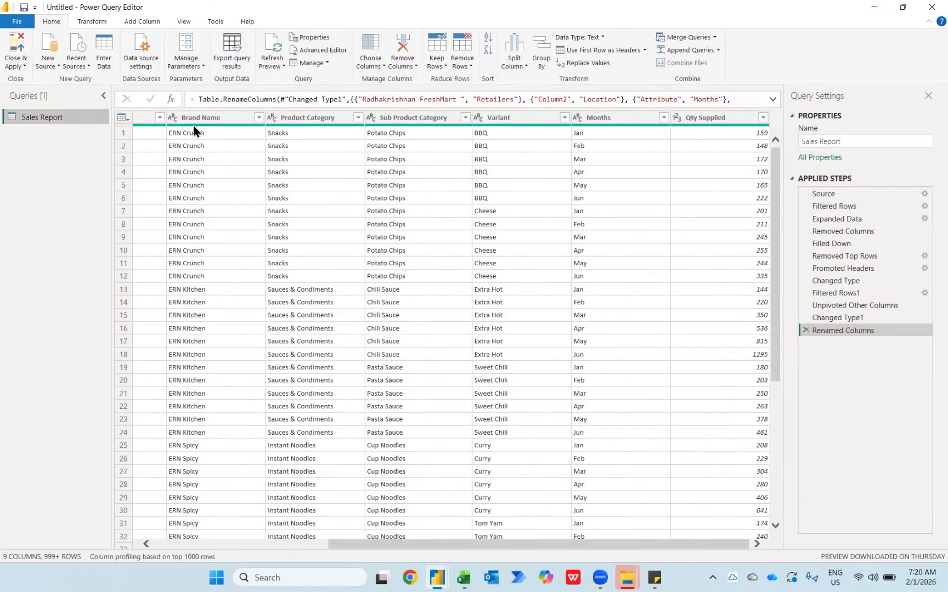
{"action": "left_click", "coordinate": [138, 22]}
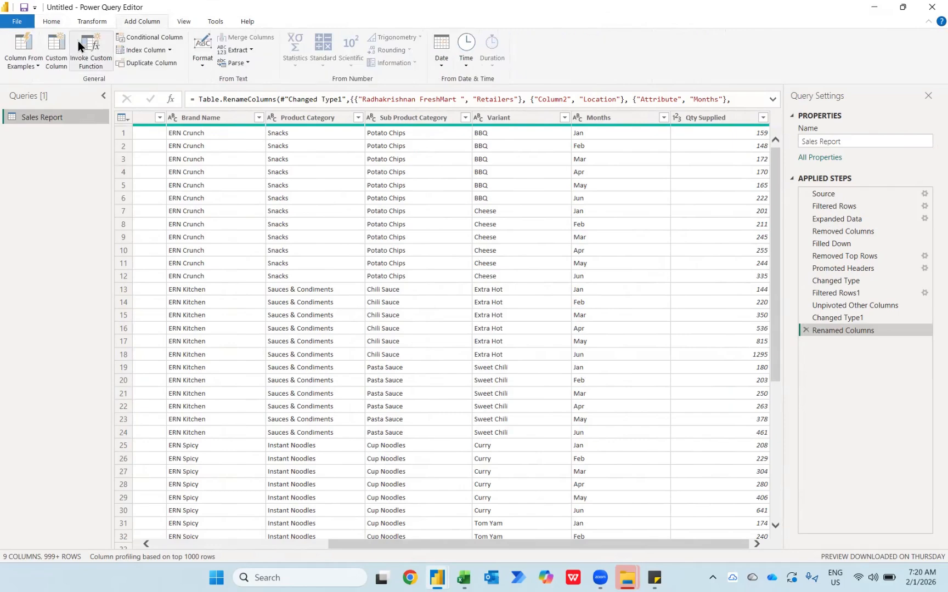
{"action": "left_click", "coordinate": [129, 50]}
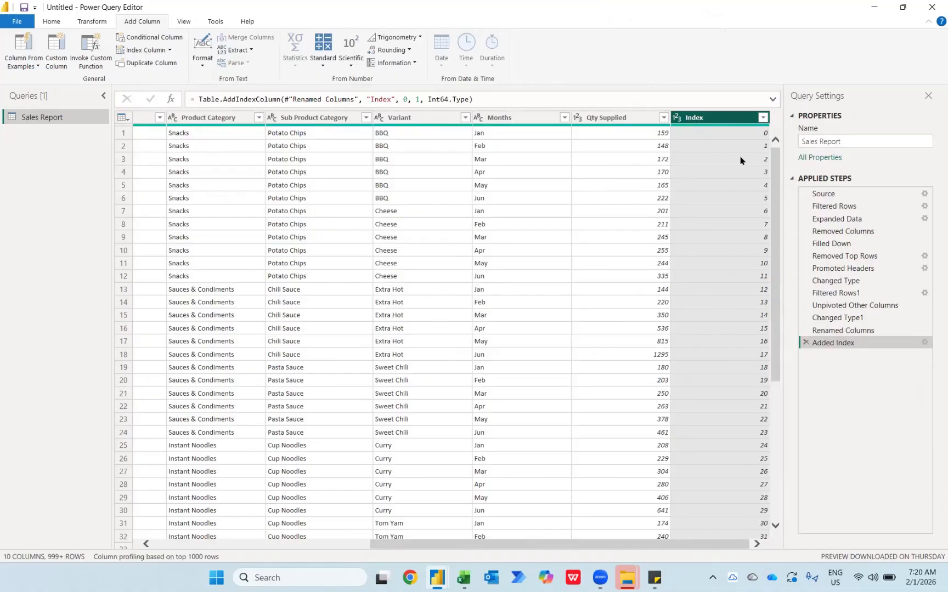
{"action": "left_click", "coordinate": [806, 343]}
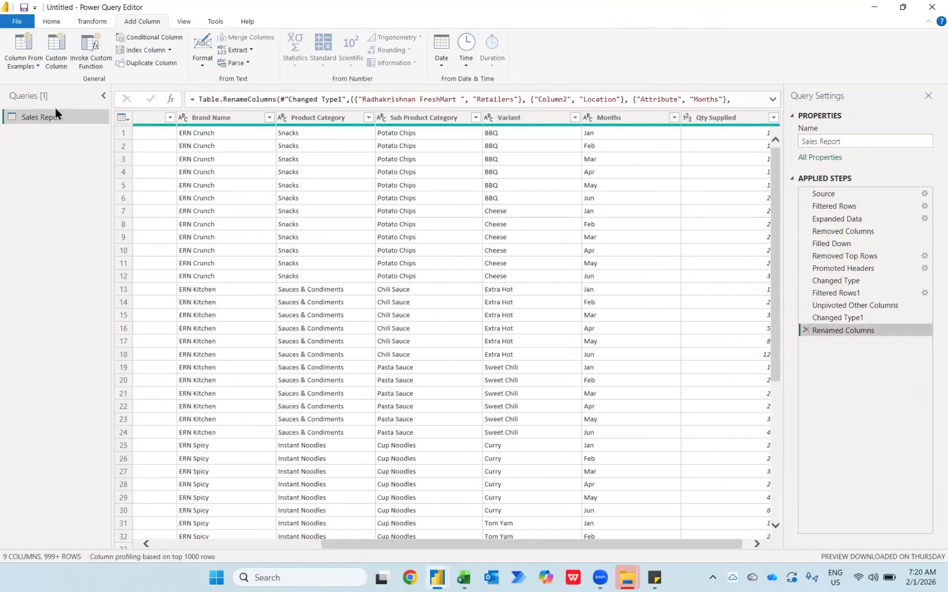
Duplicate the Sales Report query and rename the copy as Date Data
{"action": "right_click", "coordinate": [52, 118]}
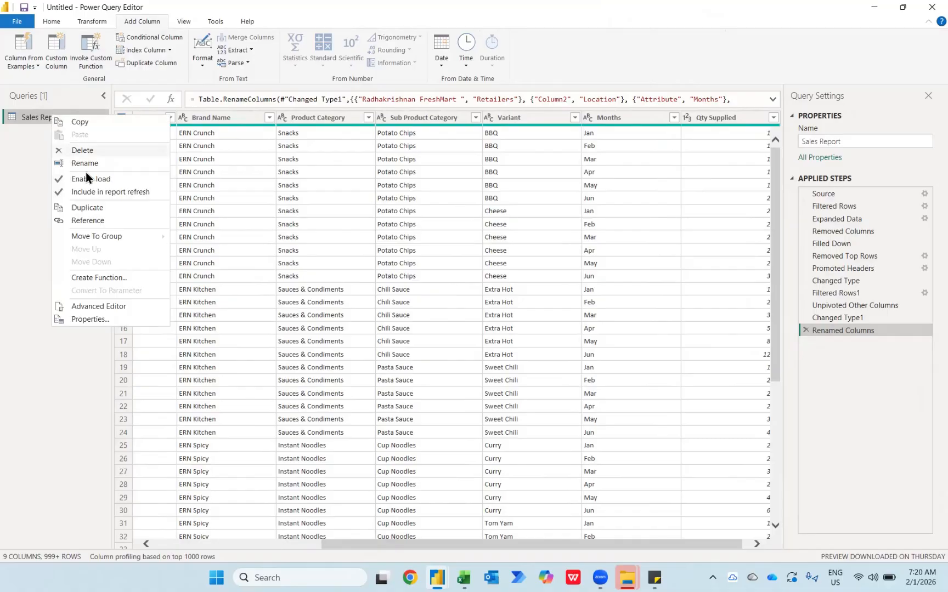
{"action": "left_click", "coordinate": [89, 207]}
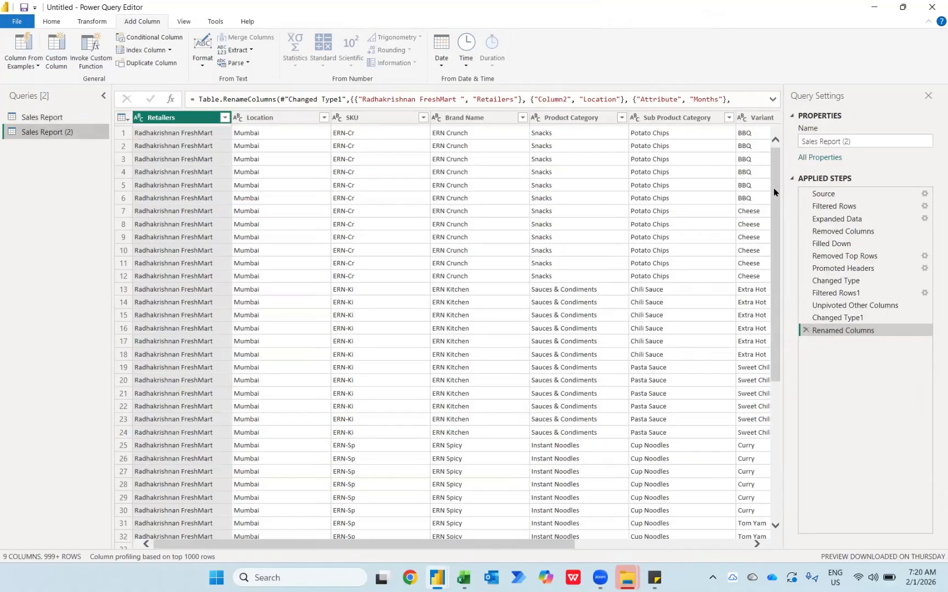
{"action": "left_click", "coordinate": [858, 140]}
{"action": "key", "text": "ctrl+a"}
{"action": "type", "text": "Date Data"}
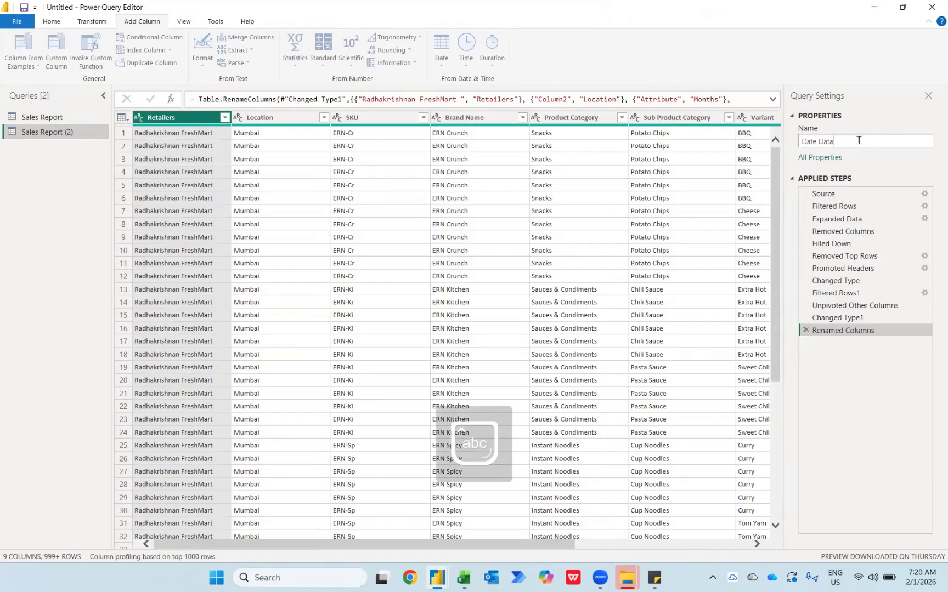
{"action": "key", "text": "Return"}
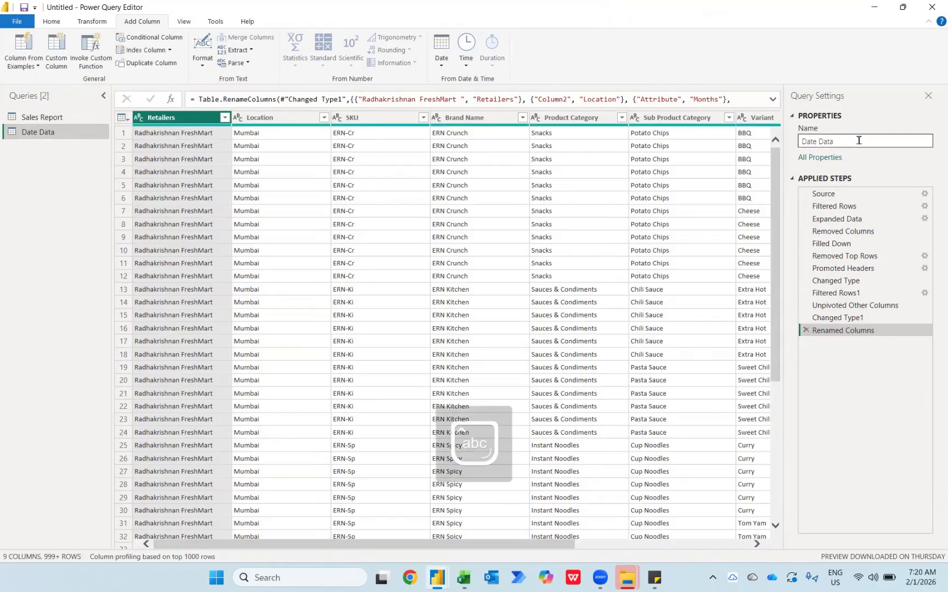
Reduce the Date Data query to the Months column by choosing only that column to keep
{"action": "scroll", "coordinate": [624, 278], "scroll_direction": "right", "scroll_amount": 5}
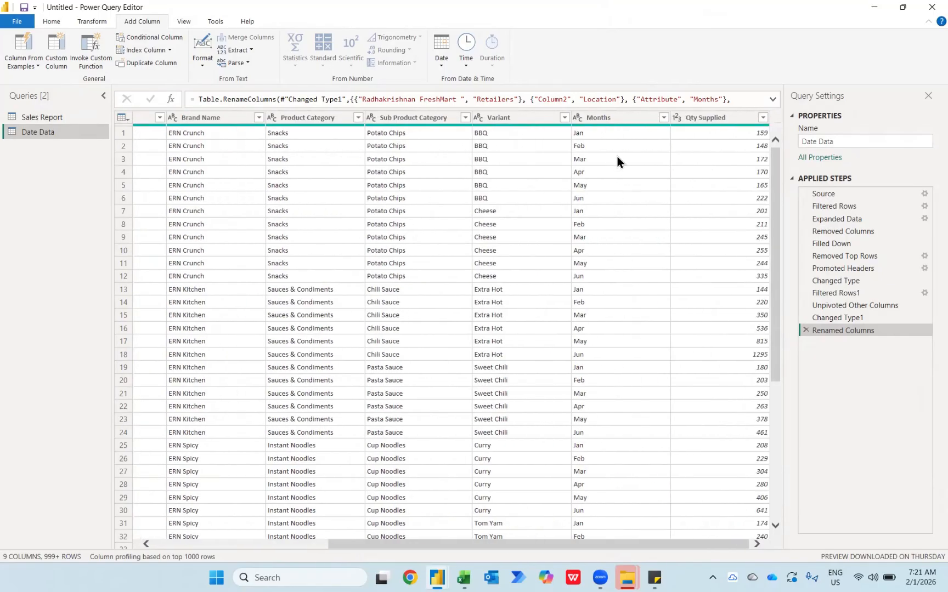
{"action": "left_click", "coordinate": [52, 21]}
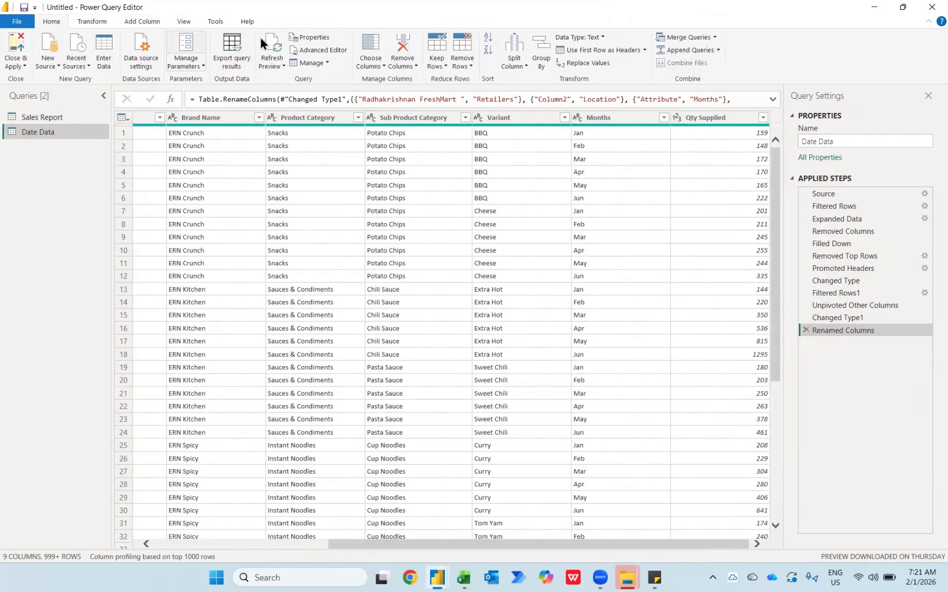
{"action": "left_click", "coordinate": [377, 46]}
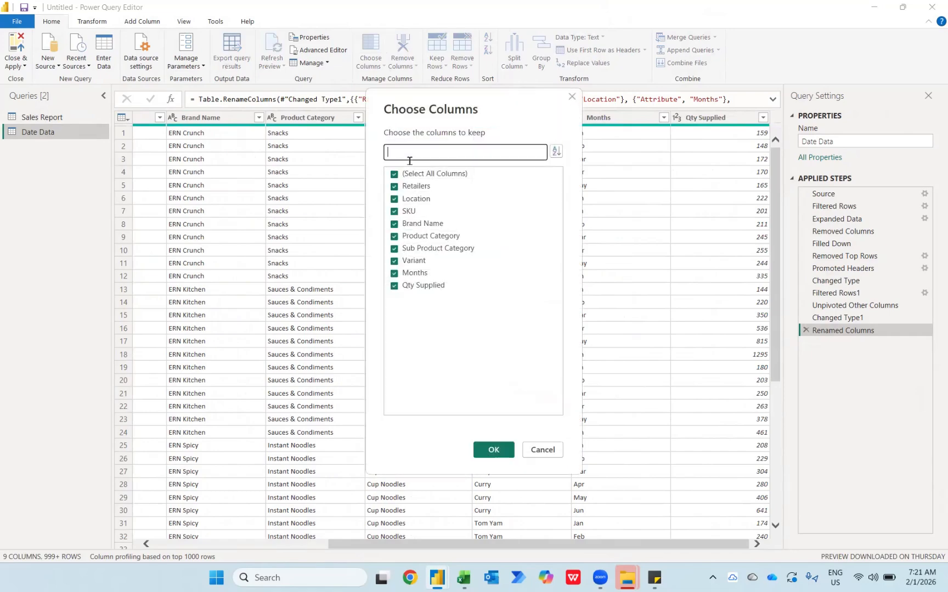
{"action": "left_click", "coordinate": [401, 174]}
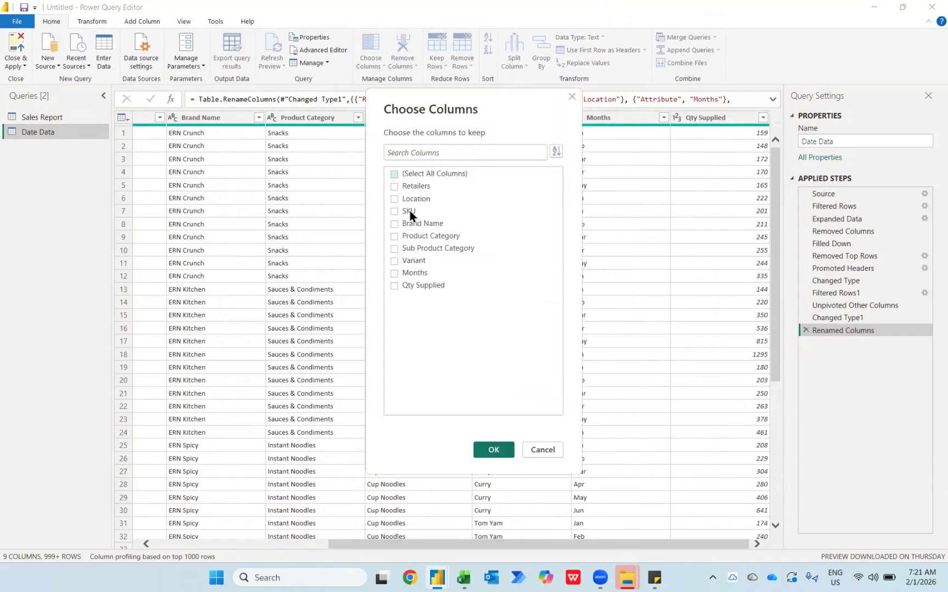
{"action": "left_click", "coordinate": [402, 272]}
{"action": "left_click", "coordinate": [493, 449]}
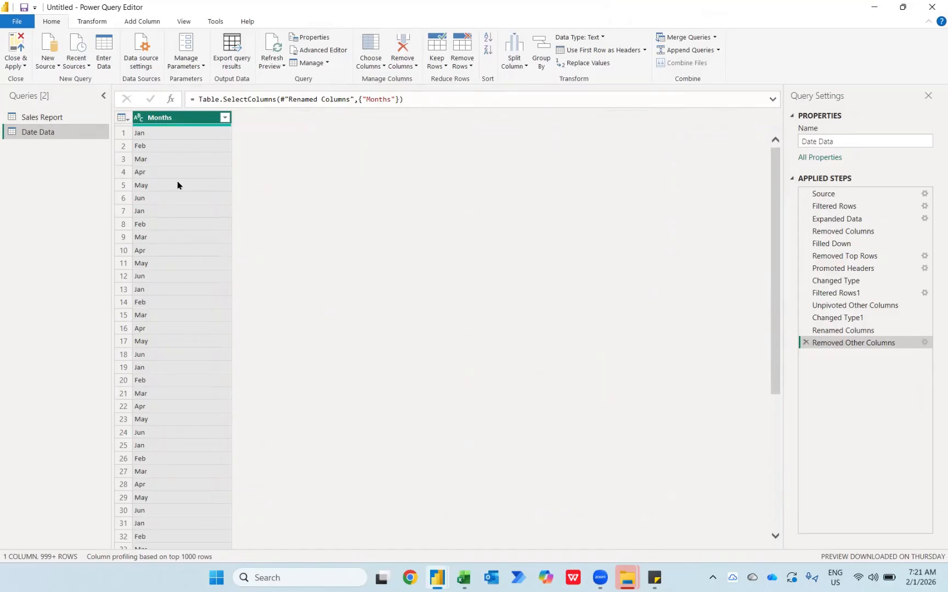
Check the data type options of the Months column and remove the duplicate month rows from Date Data
{"action": "left_click", "coordinate": [139, 117]}
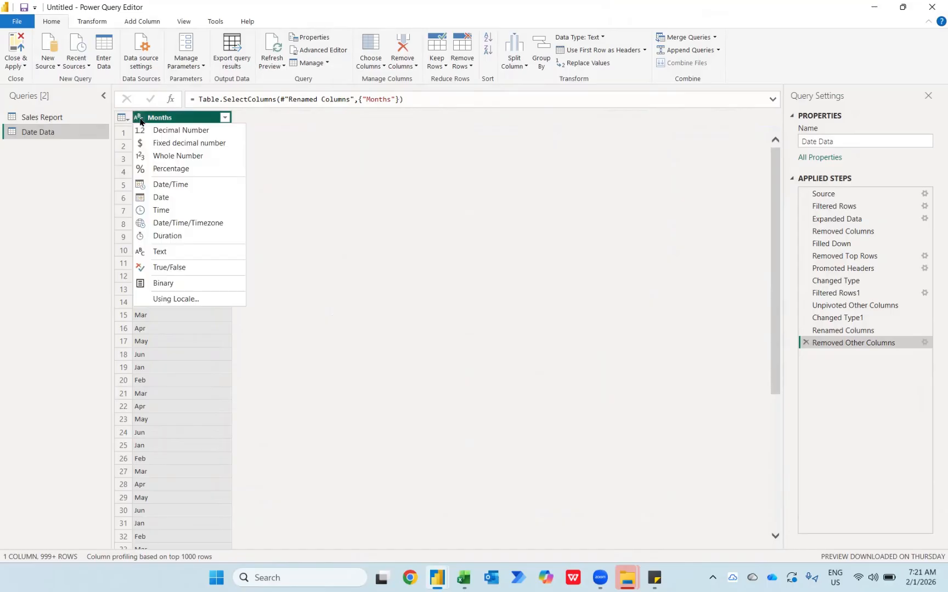
{"action": "left_click", "coordinate": [163, 253]}
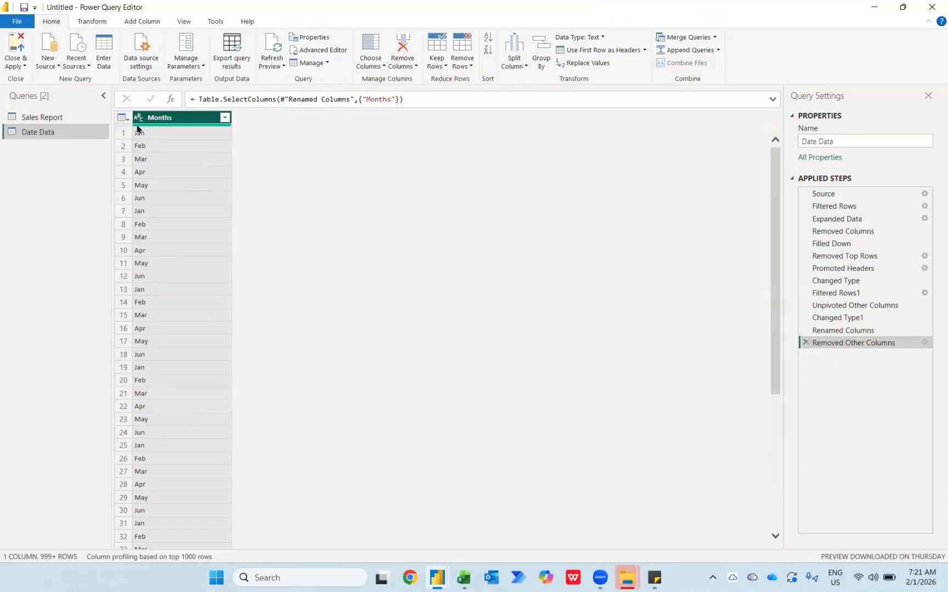
{"action": "left_click", "coordinate": [462, 66]}
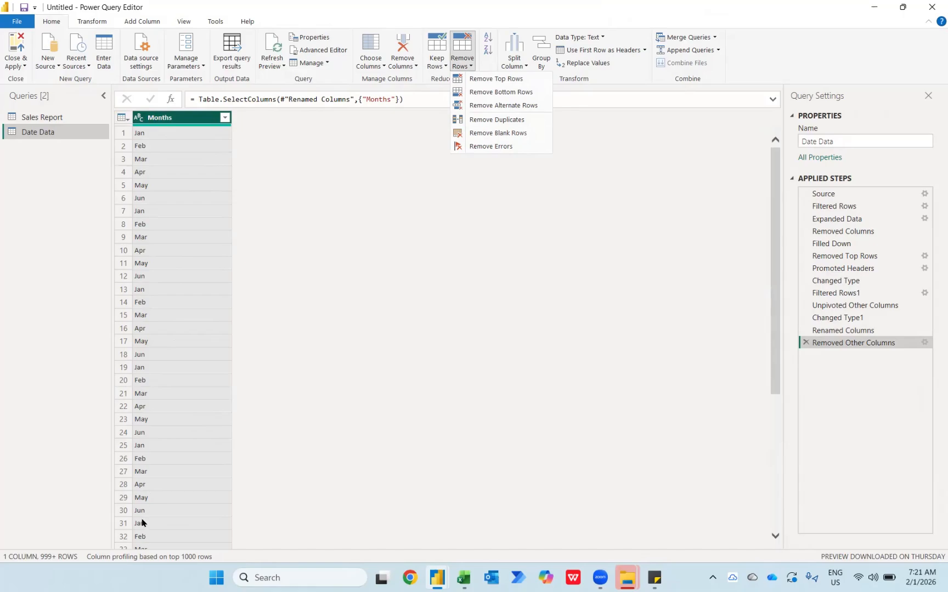
{"action": "left_click", "coordinate": [511, 121]}
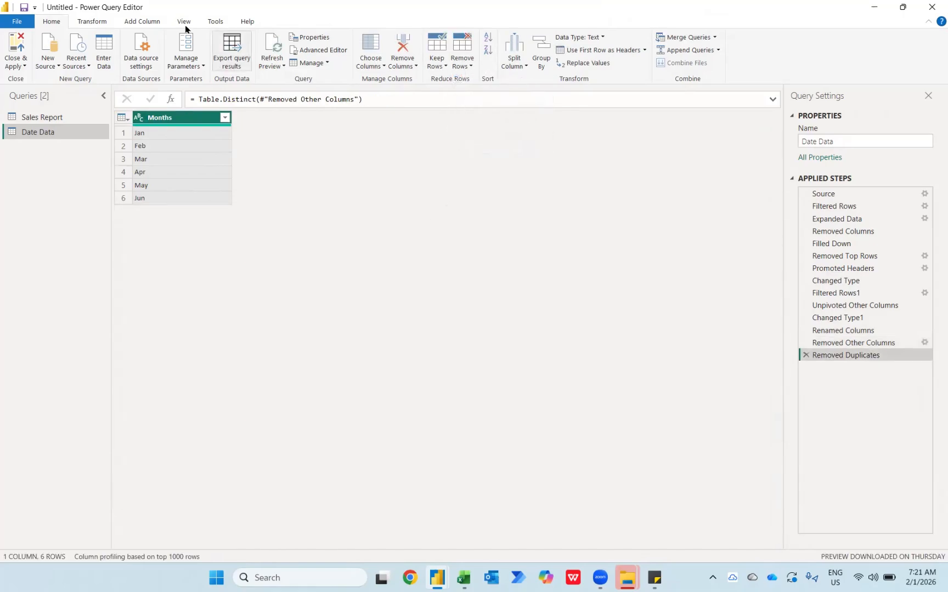
Add an index column starting at 0 to the Date Data query
{"action": "left_click", "coordinate": [148, 22]}
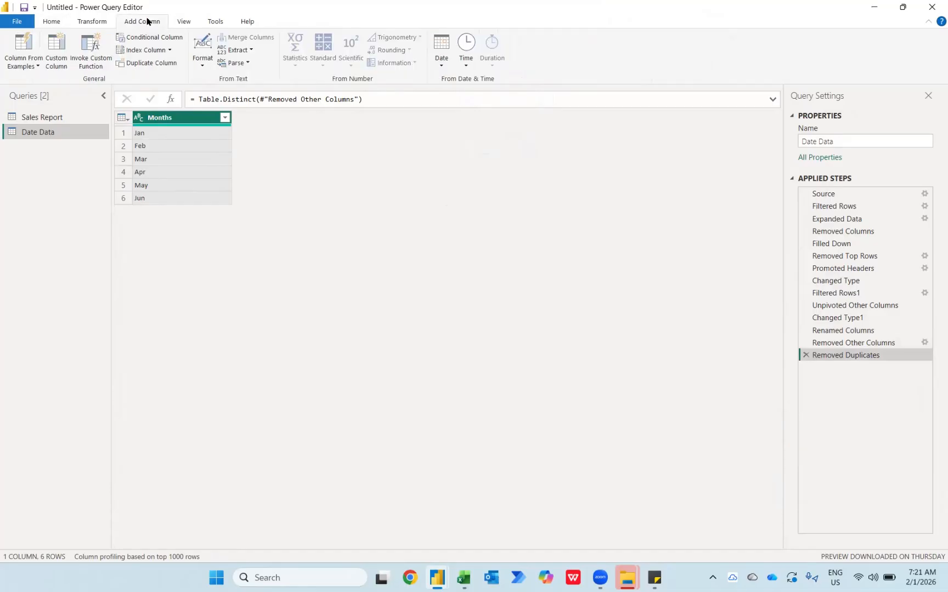
{"action": "left_click", "coordinate": [129, 50]}
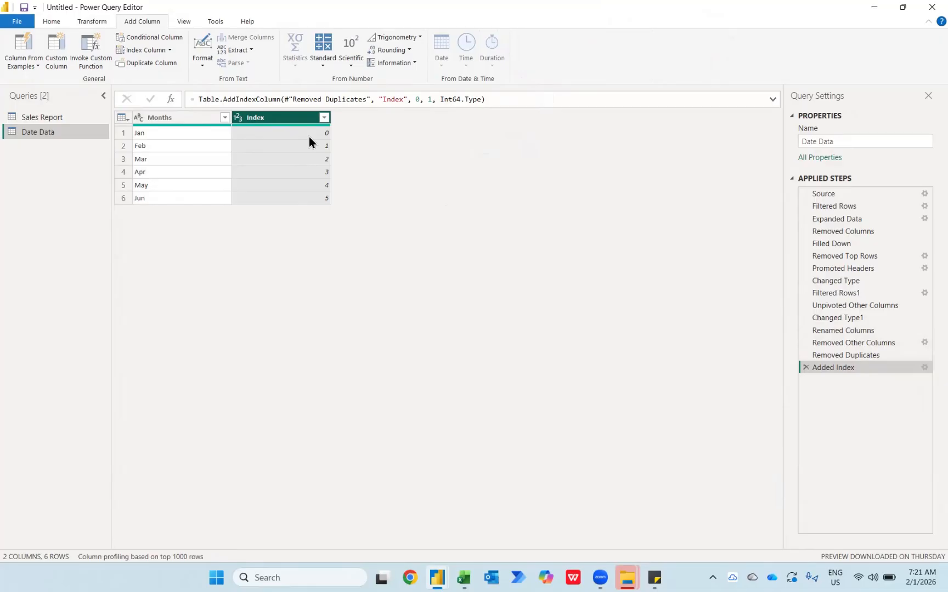
{"action": "left_click", "coordinate": [175, 115]}
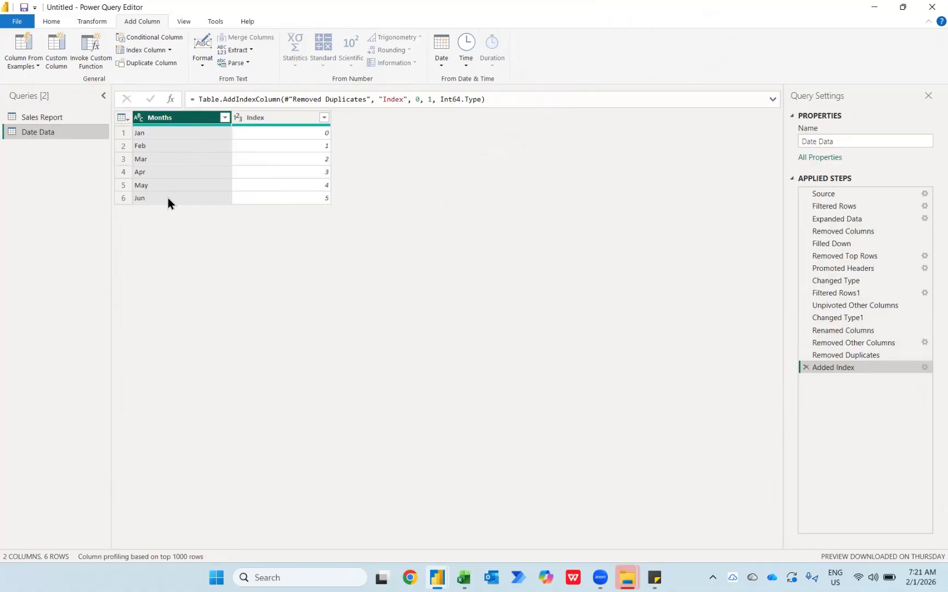
Close the query editor applying the changes, and move the Date Data table clear of Sales Report in the model view
{"action": "left_click", "coordinate": [49, 21]}
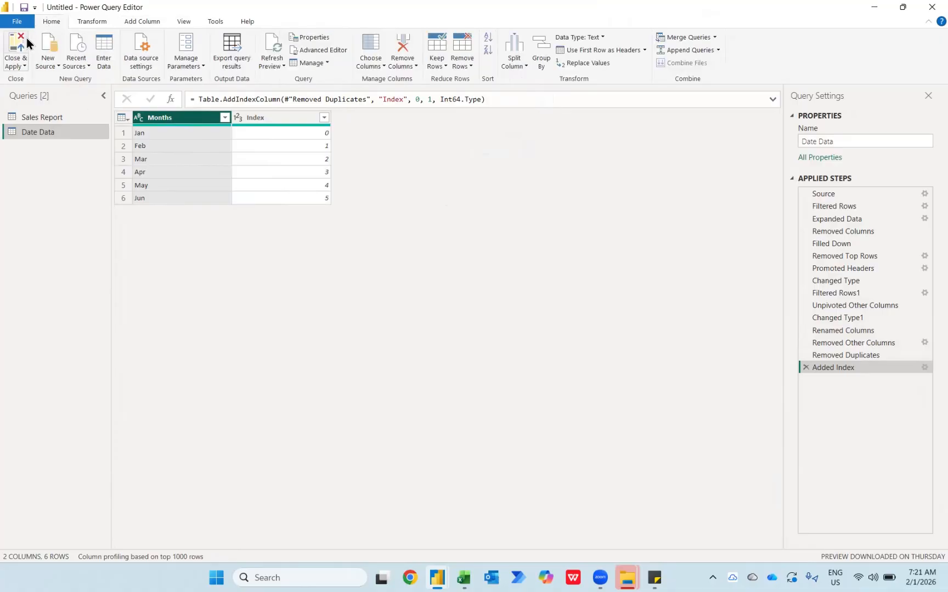
{"action": "left_click", "coordinate": [27, 39]}
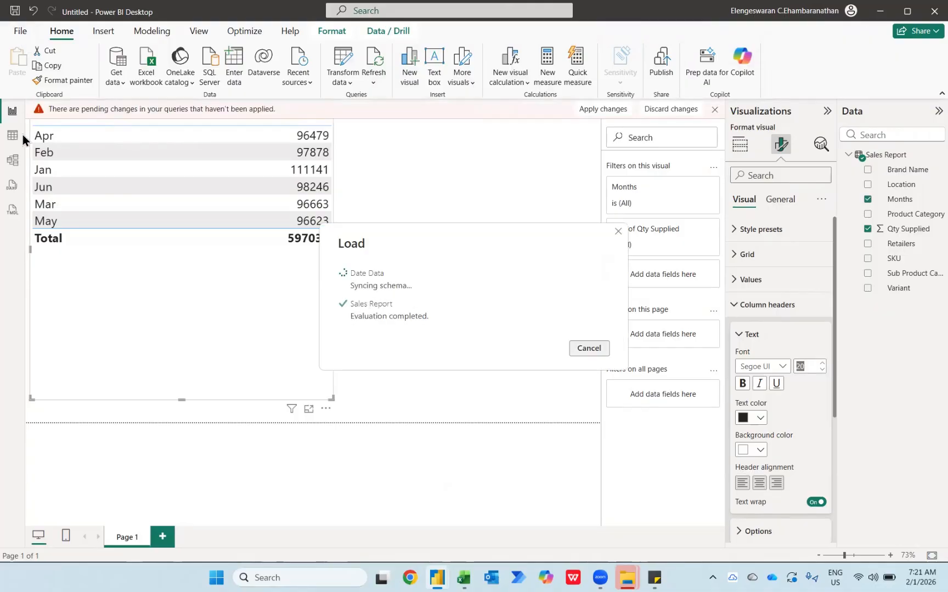
{"action": "left_click", "coordinate": [13, 163]}
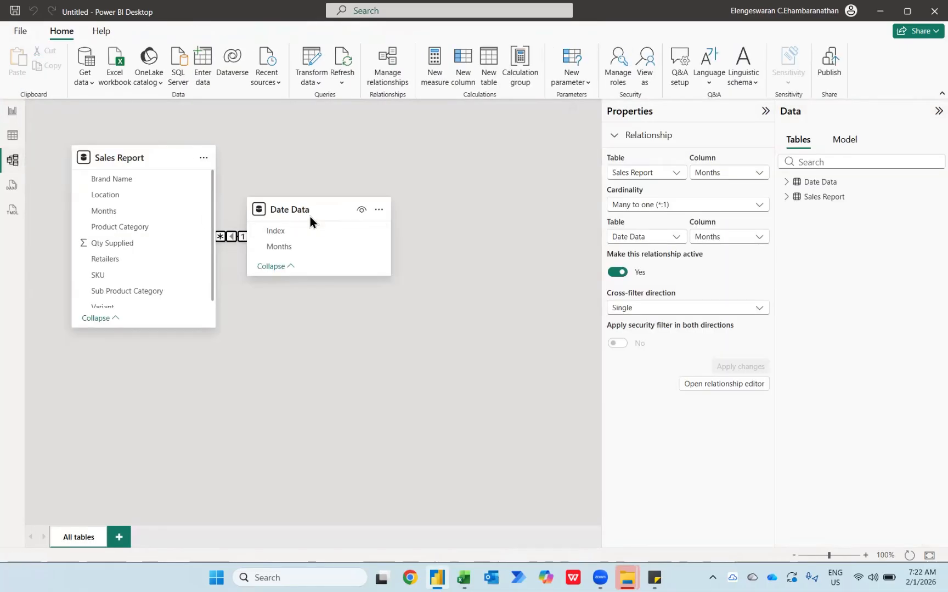
{"action": "left_click_drag", "start_coordinate": [311, 218], "coordinate": [432, 375]}
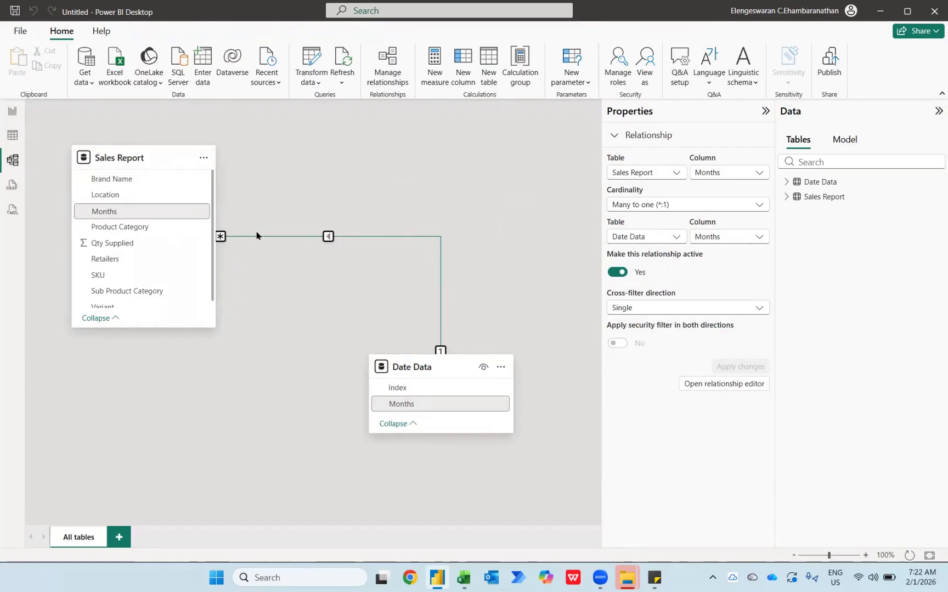
In the Page 1 table visual, replace the Sales Report Months field with Months from Date Data, placed before Sum of Qty Supplied
{"action": "left_click", "coordinate": [9, 118]}
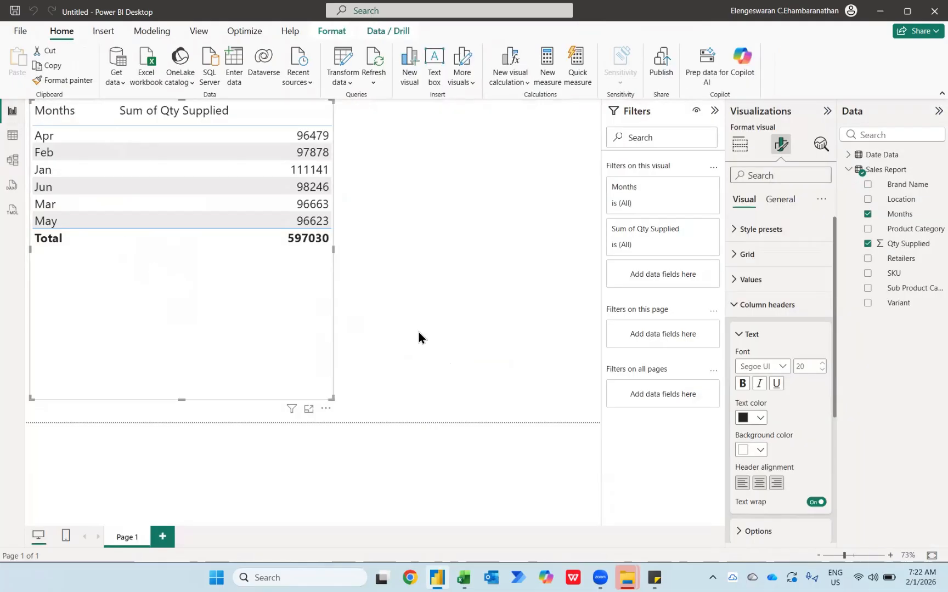
{"action": "left_click", "coordinate": [739, 144]}
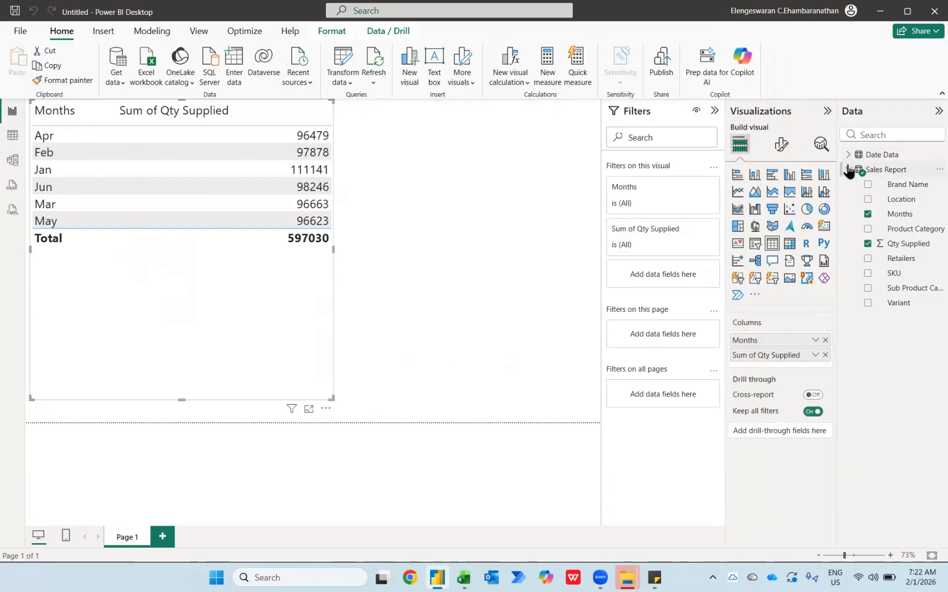
{"action": "left_click", "coordinate": [868, 214]}
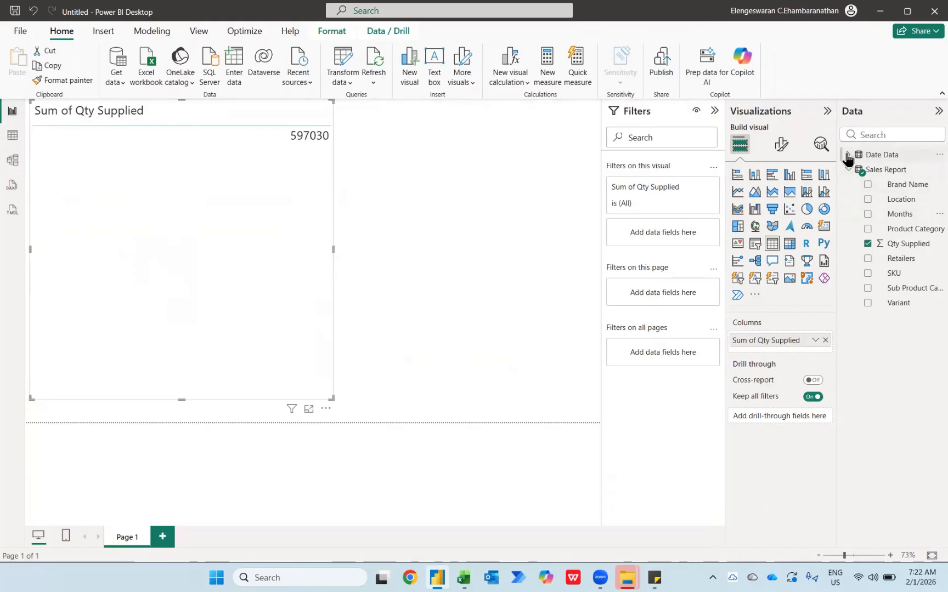
{"action": "left_click", "coordinate": [848, 155]}
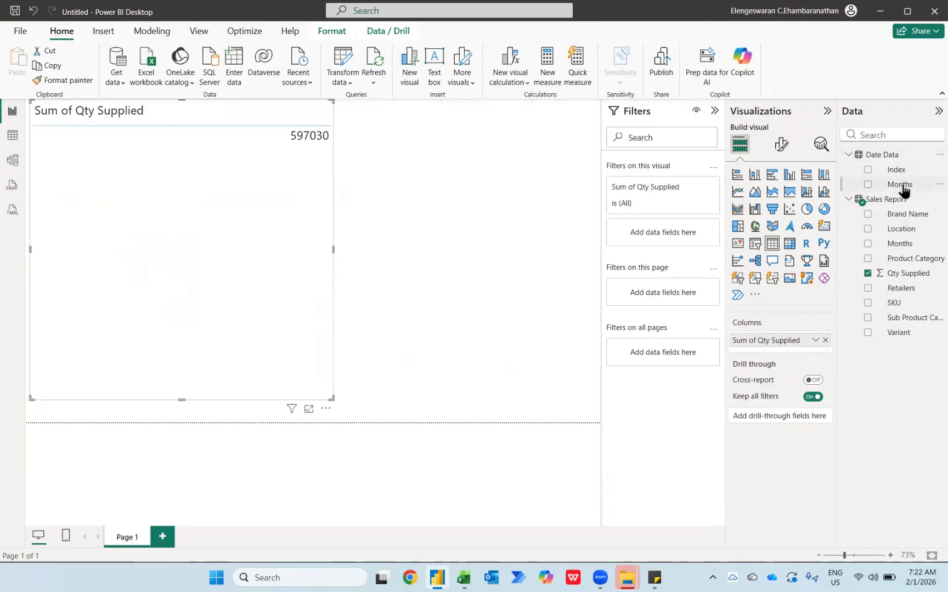
{"action": "left_click_drag", "start_coordinate": [900, 186], "coordinate": [784, 338]}
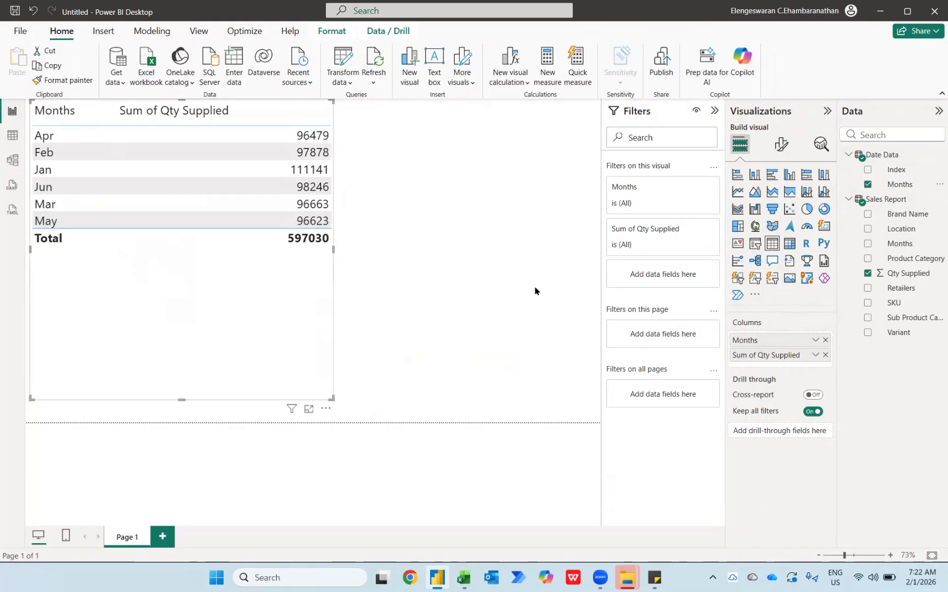
Sort the Date Data Months column by Index and format the Qty Supplied column with a thousands separator
{"action": "left_click", "coordinate": [896, 190]}
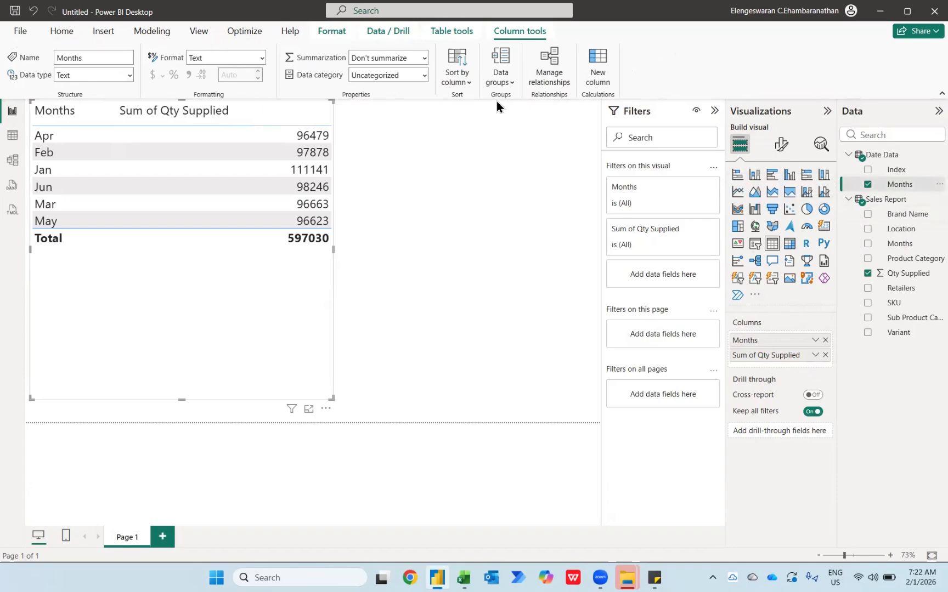
{"action": "left_click", "coordinate": [459, 82]}
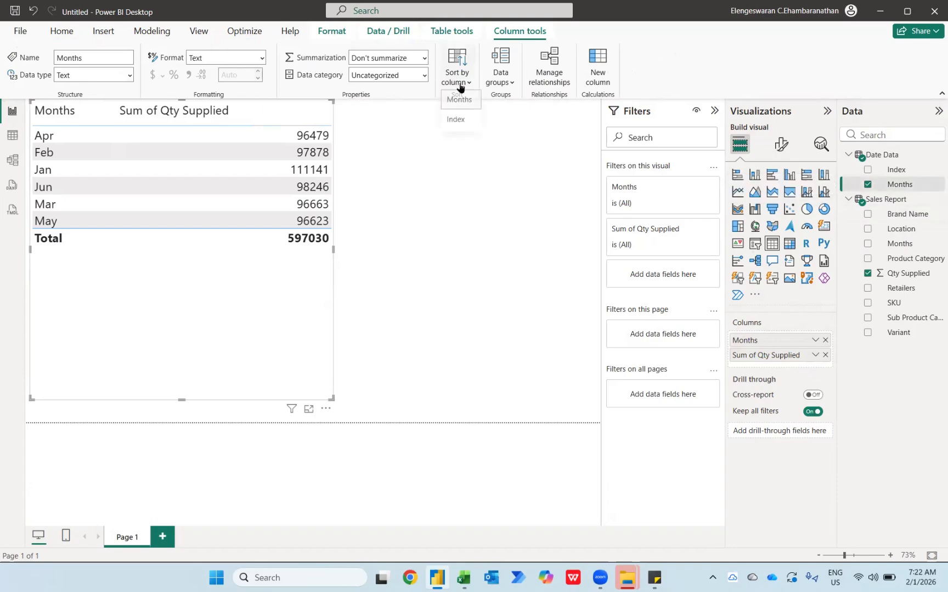
{"action": "left_click", "coordinate": [454, 123]}
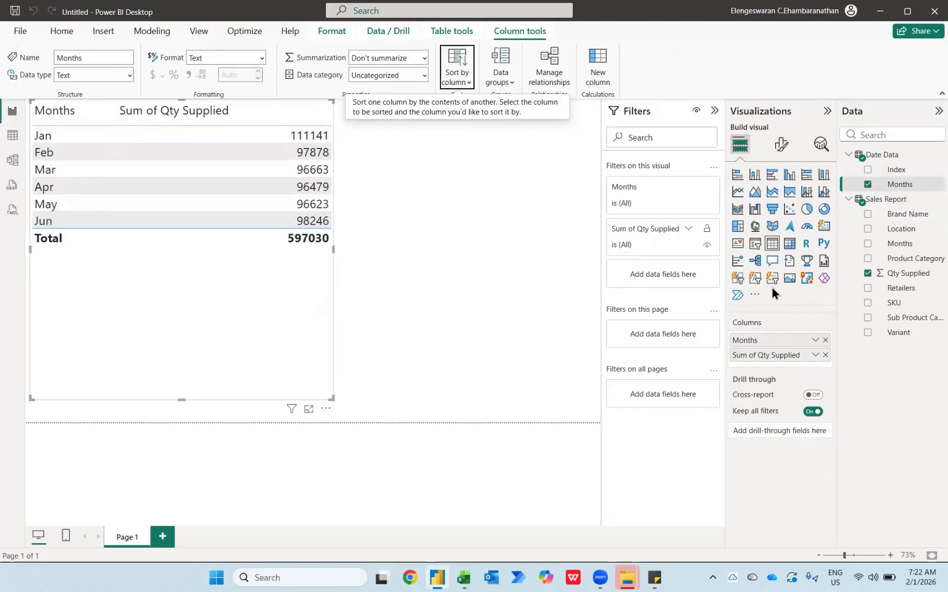
{"action": "left_click", "coordinate": [908, 273]}
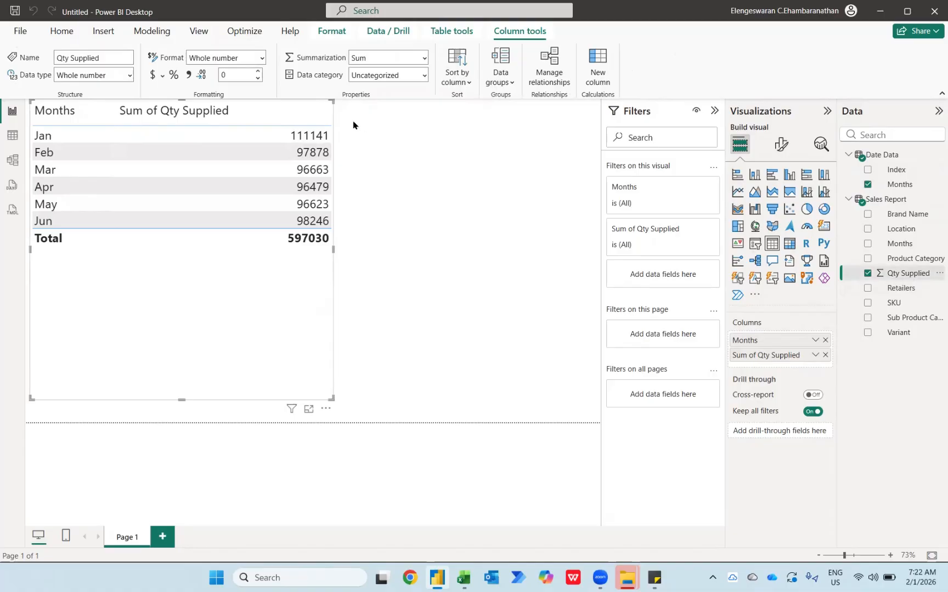
{"action": "left_click", "coordinate": [189, 79]}
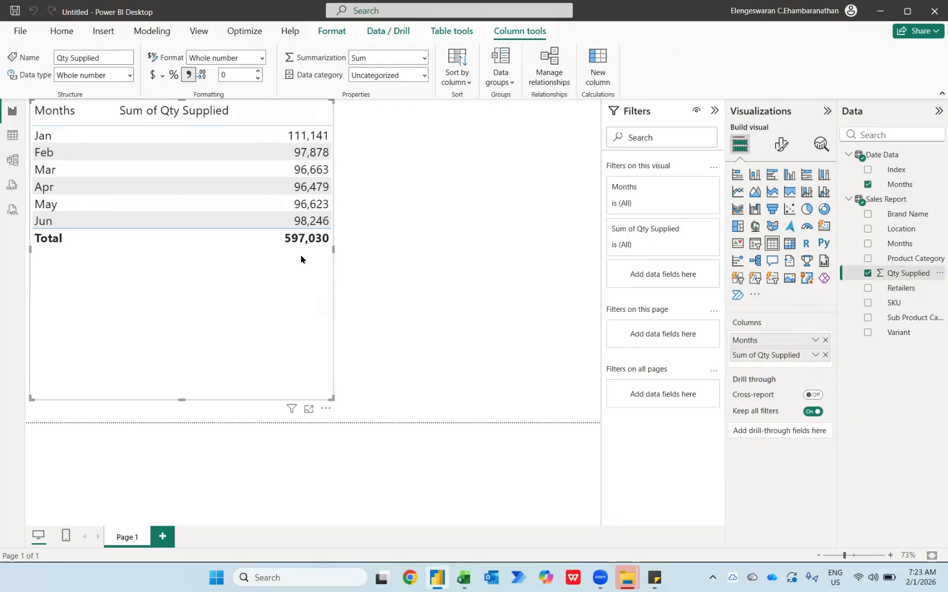
Open the 12. Revenue - Dec Report workbook in Excel and examine the Jul and Aug quantities on the Radhakrishnan FreshMart sheet
{"action": "key", "text": "alt+Tab"}
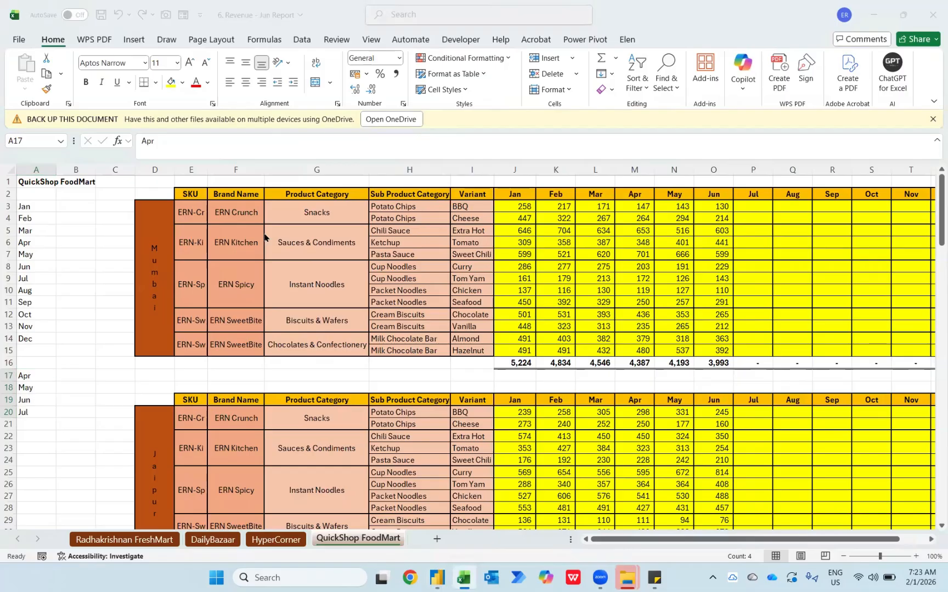
{"action": "key", "text": "alt+Tab"}
{"action": "key", "text": "alt+Tab"}
{"action": "key", "text": "alt+Tab"}
{"action": "key", "text": "alt+Tab"}
{"action": "key", "text": "Down"}
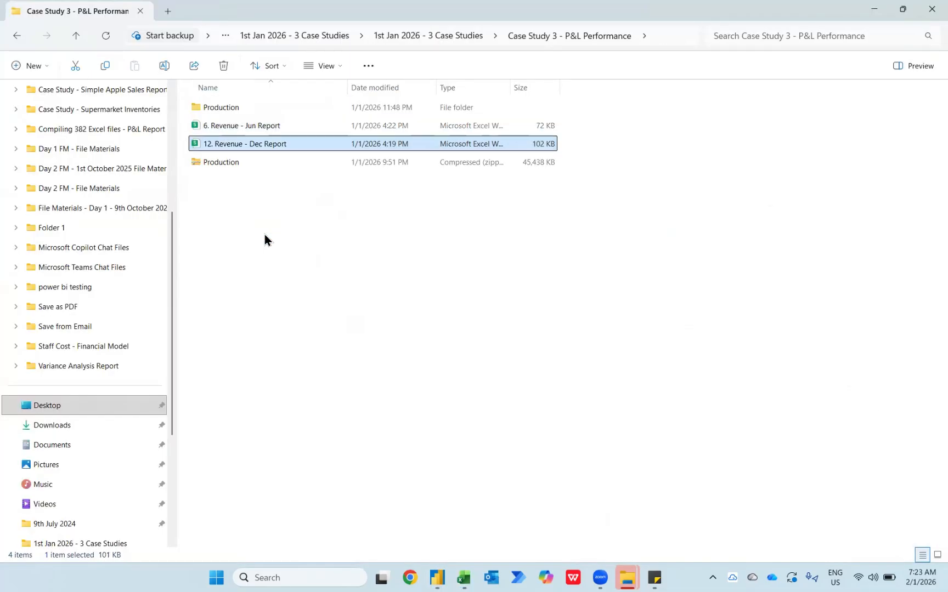
{"action": "key", "text": "alt+Tab"}
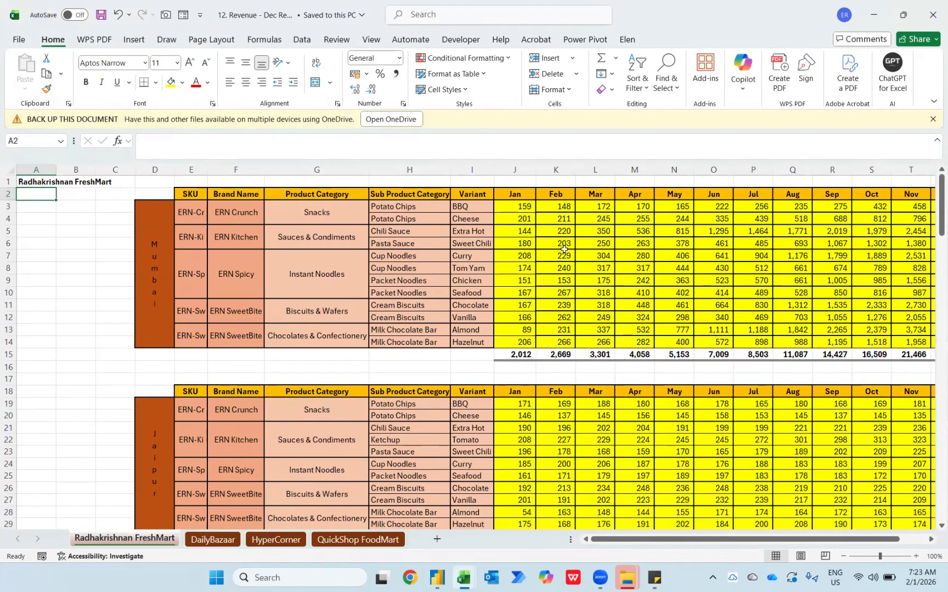
{"action": "left_click_drag", "start_coordinate": [768, 202], "coordinate": [805, 290]}
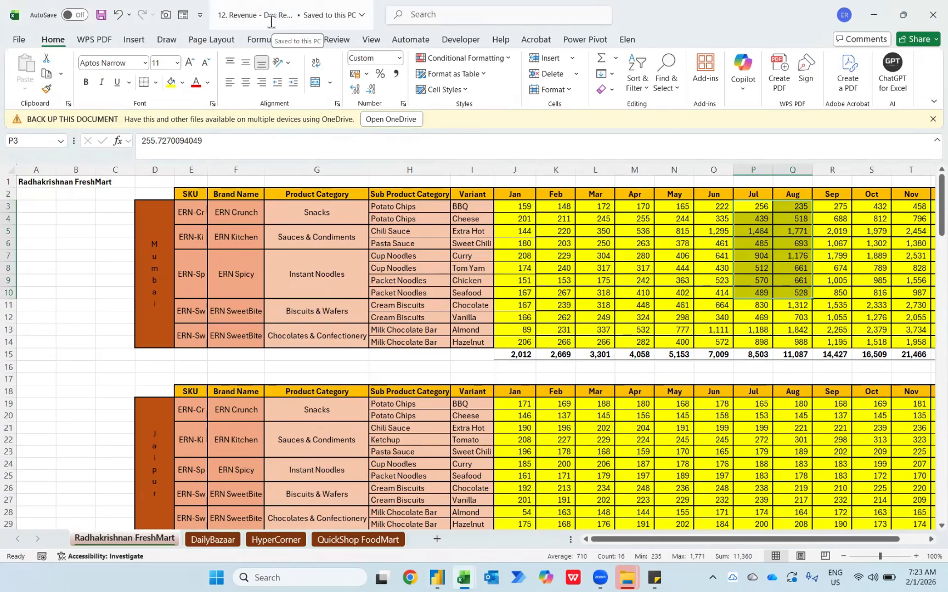
Return to Power BI Desktop, change the report's data source to the 12. Revenue - Dec Report workbook, and apply the pending query changes
{"action": "key", "text": "alt+Tab"}
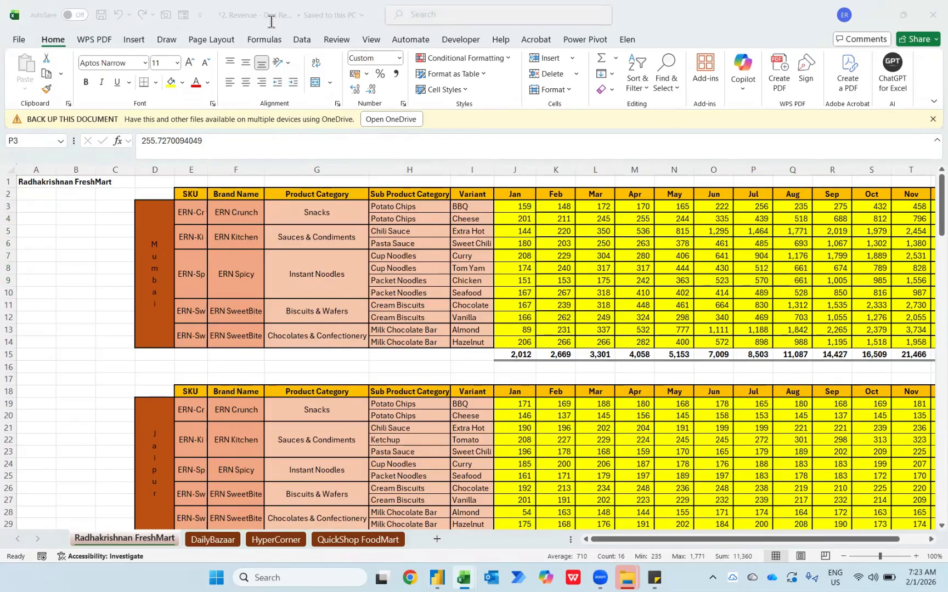
{"action": "key", "text": "alt+Tab"}
{"action": "key", "text": "alt+Tab"}
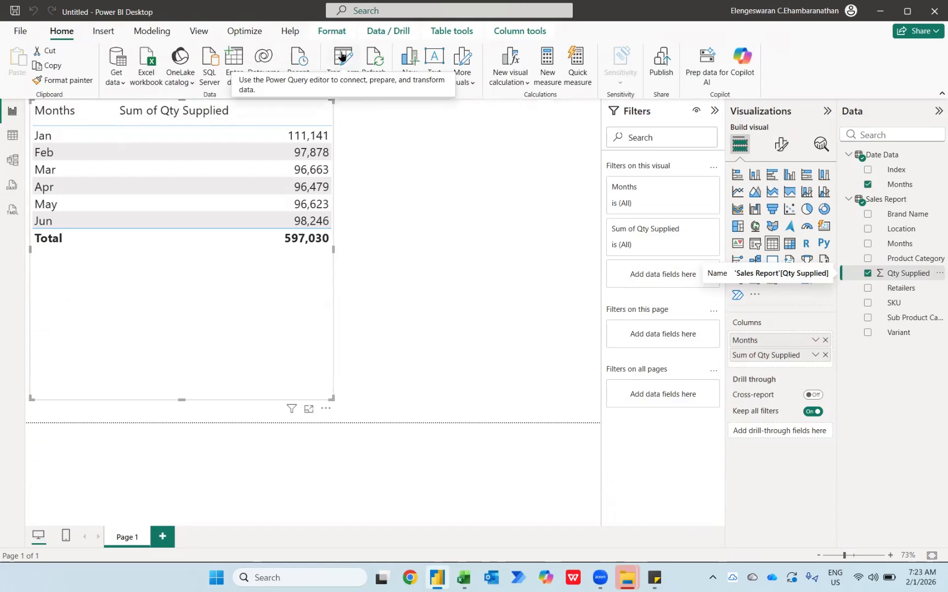
{"action": "left_click", "coordinate": [349, 82]}
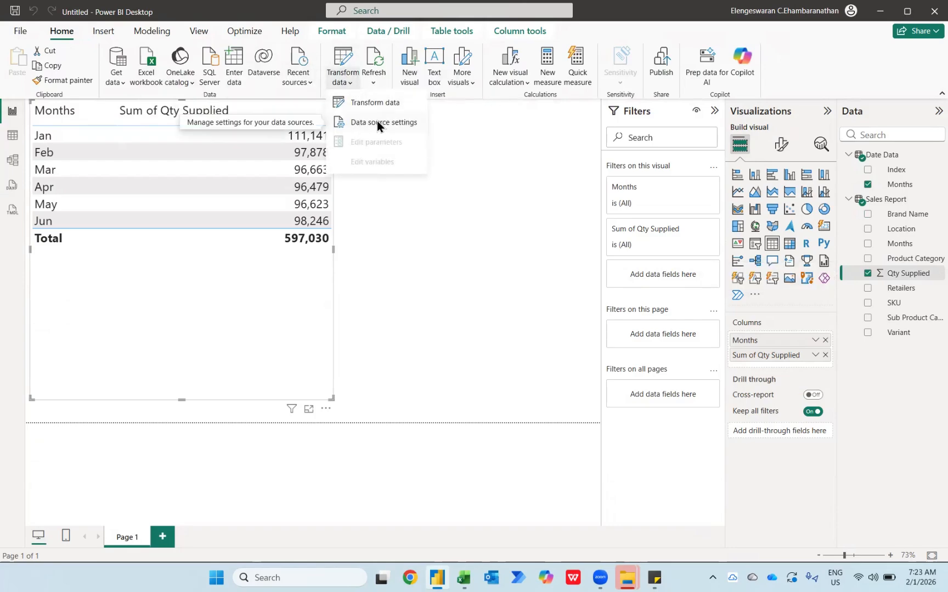
{"action": "left_click", "coordinate": [377, 122]}
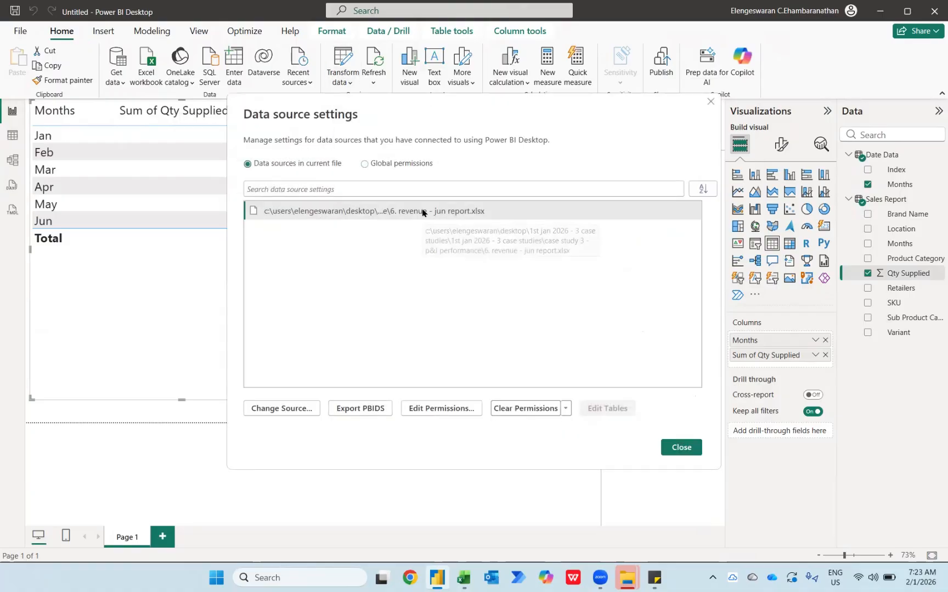
{"action": "left_click", "coordinate": [282, 409]}
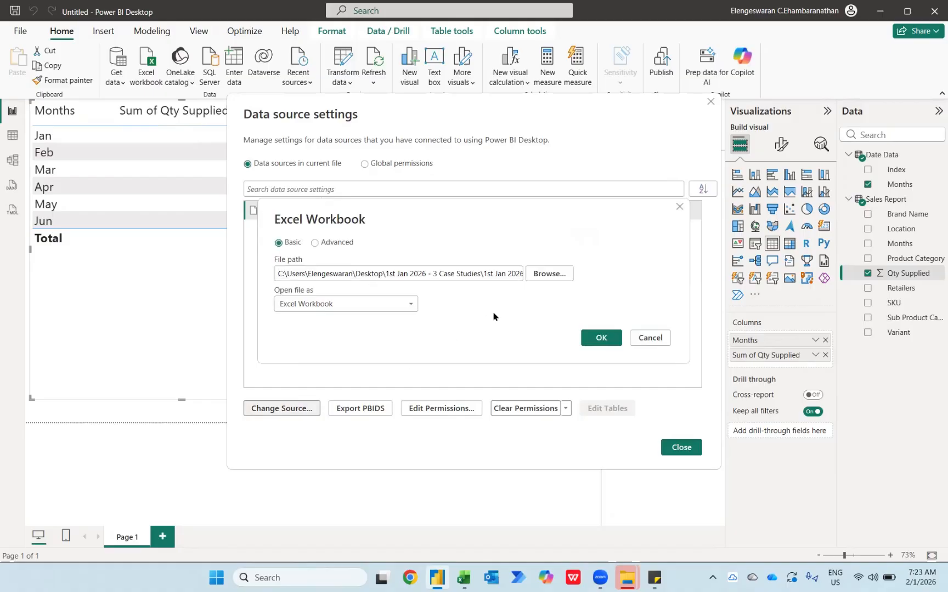
{"action": "left_click", "coordinate": [549, 274]}
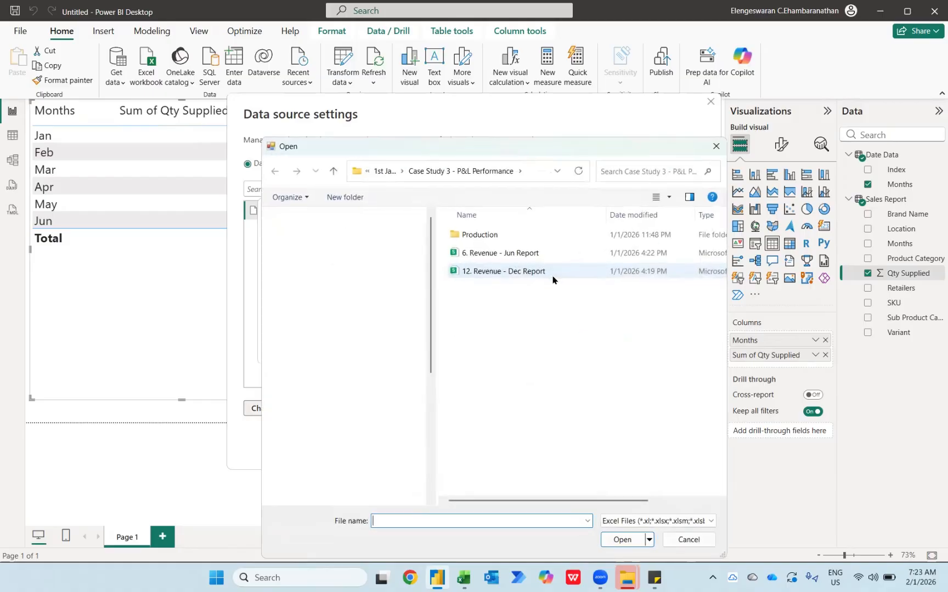
{"action": "left_click", "coordinate": [486, 271]}
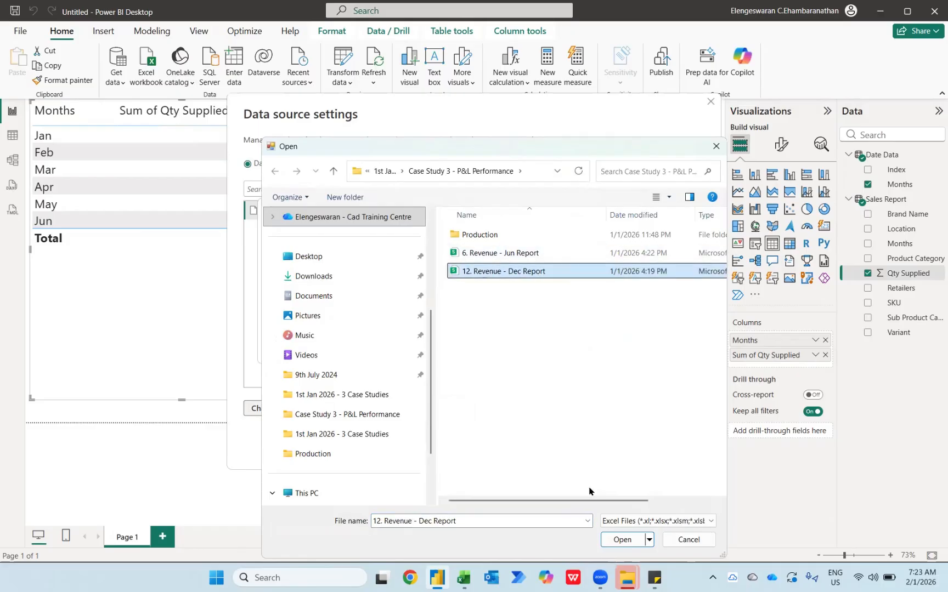
{"action": "left_click", "coordinate": [611, 545]}
{"action": "left_click", "coordinate": [599, 338]}
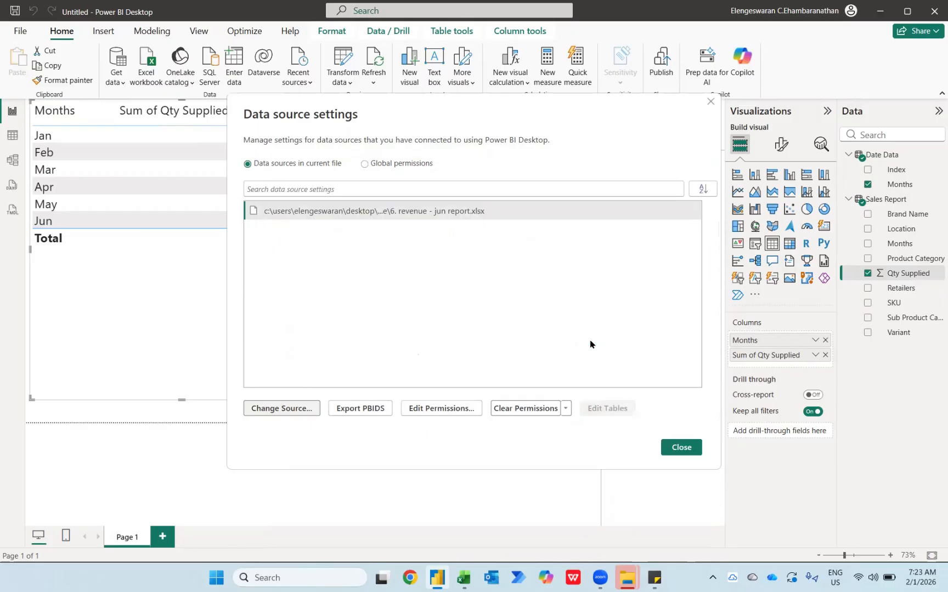
{"action": "left_click", "coordinate": [691, 447]}
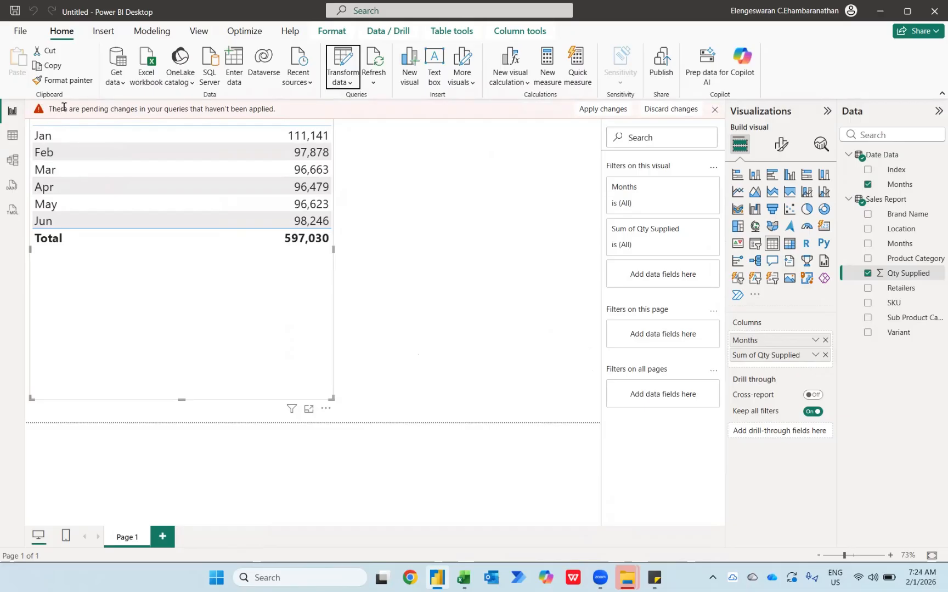
{"action": "left_click", "coordinate": [605, 111]}
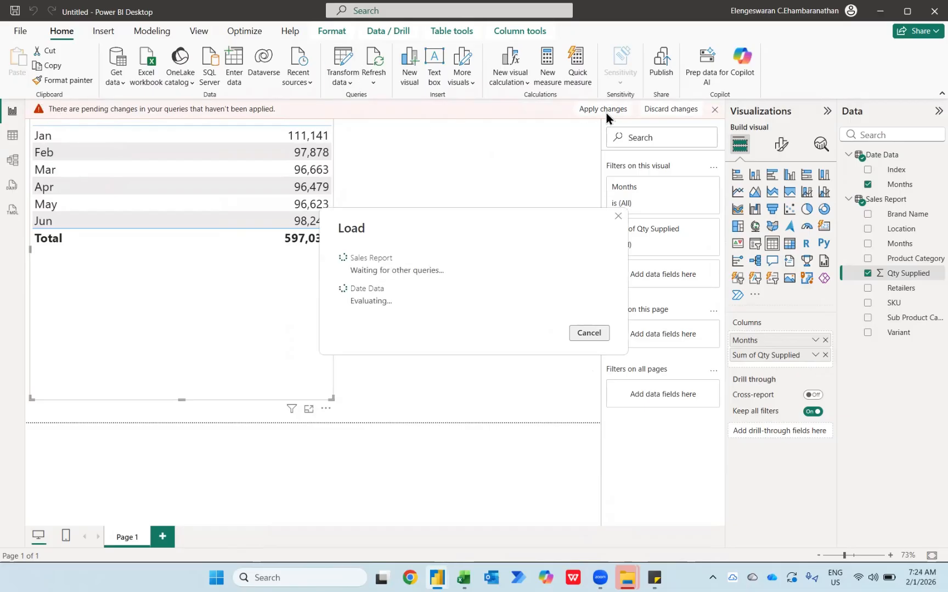